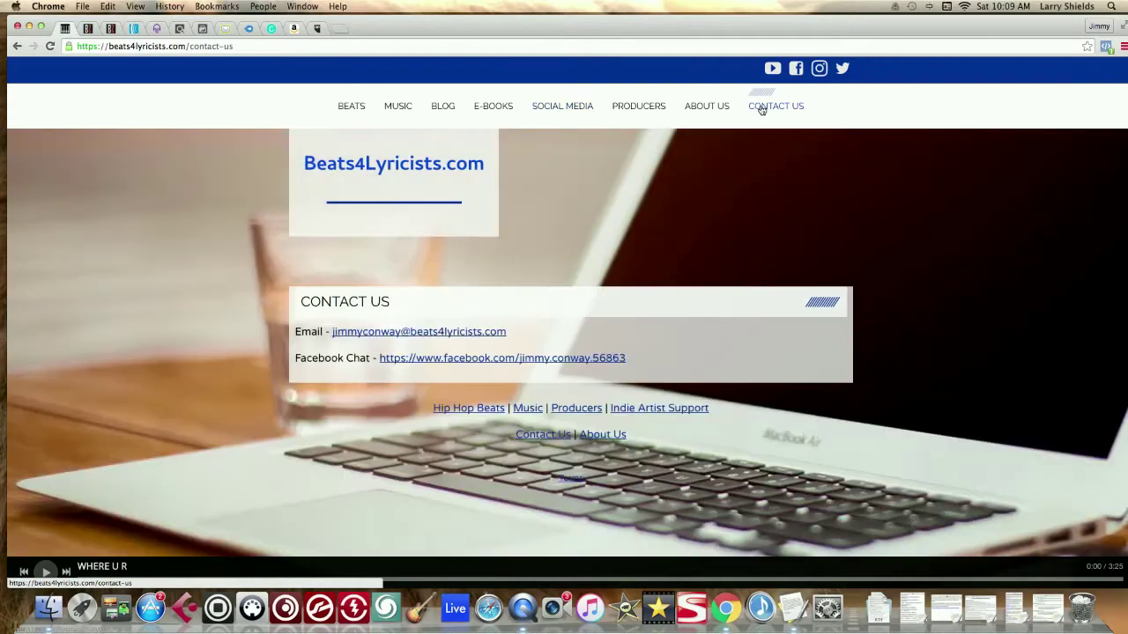
Open the Beats4Lyricists site's About Us page and read through the bio
left_click(705, 109)
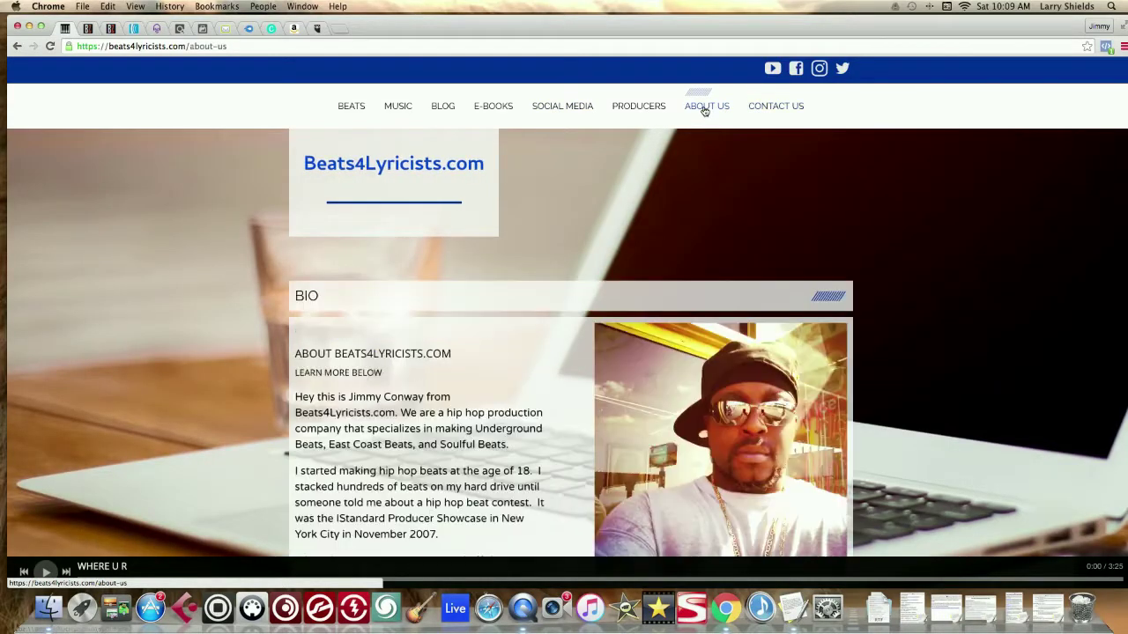
scroll(700, 165, "down", 5)
scroll(701, 165, "down", 1)
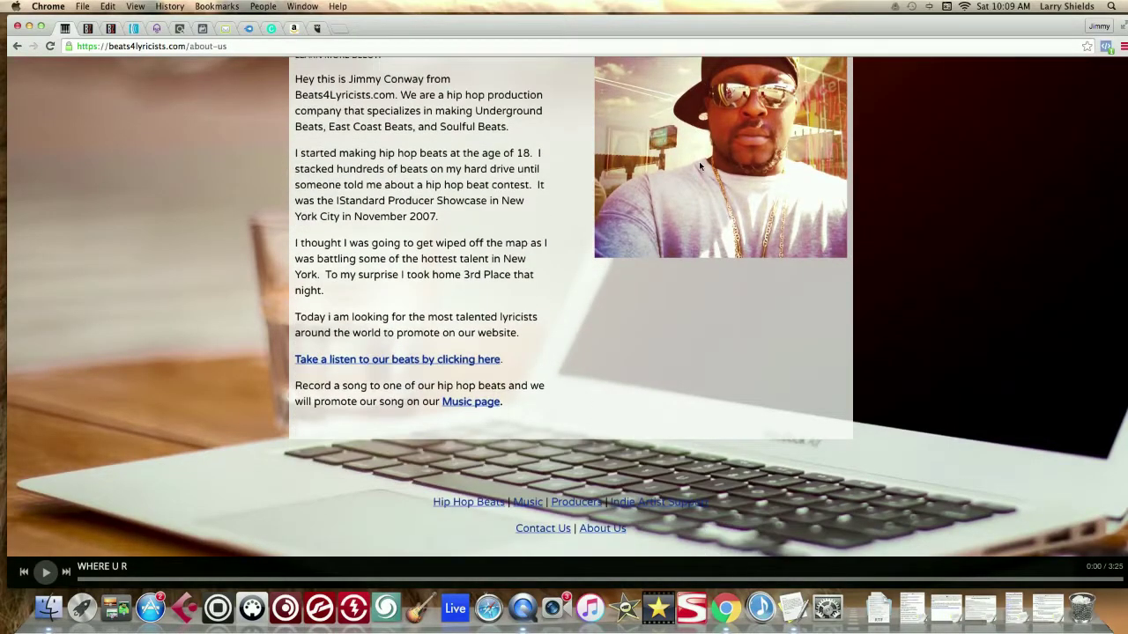
scroll(432, 205, "up", 5)
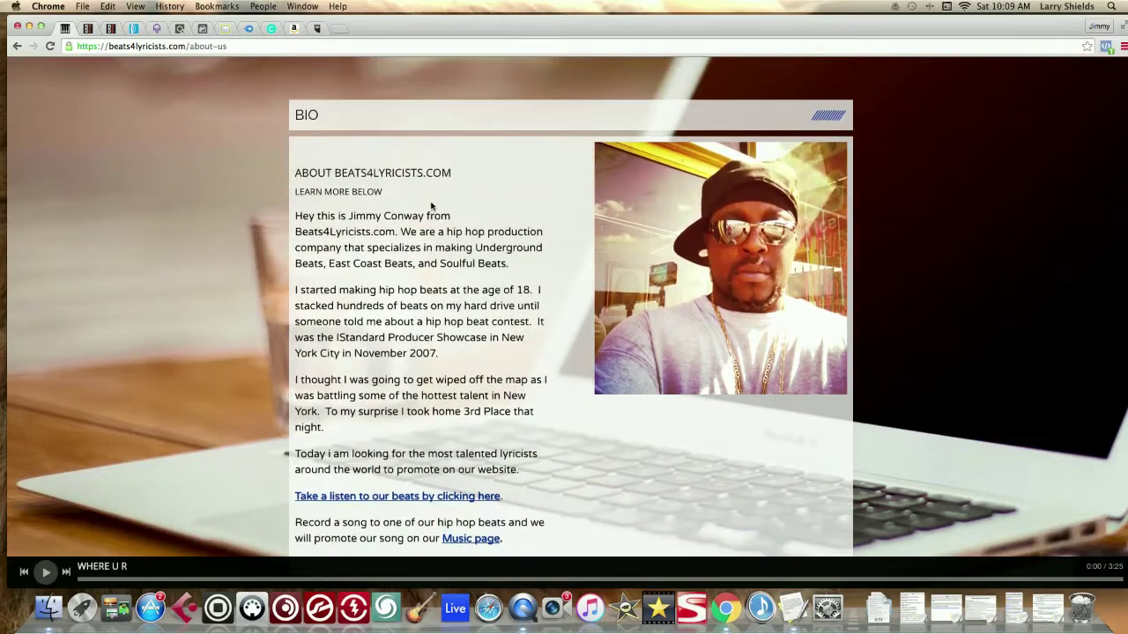
scroll(388, 176, "up", 5)
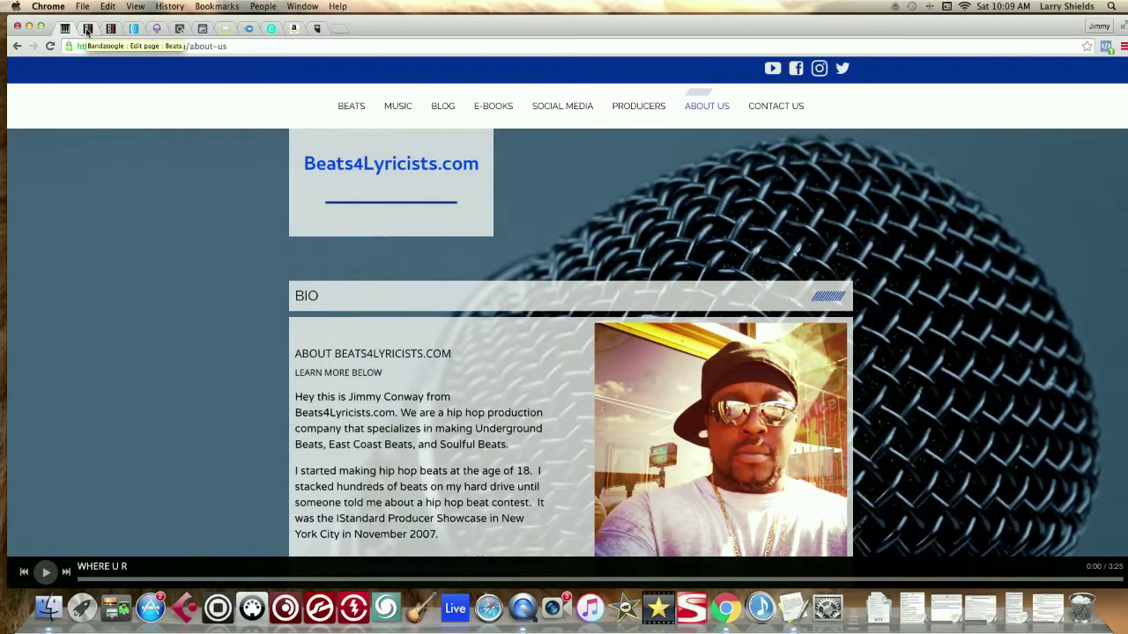
Switch to the Bandzoogle editor and return to the Beats page's content, leaving the header image settings without saving
left_click(87, 30)
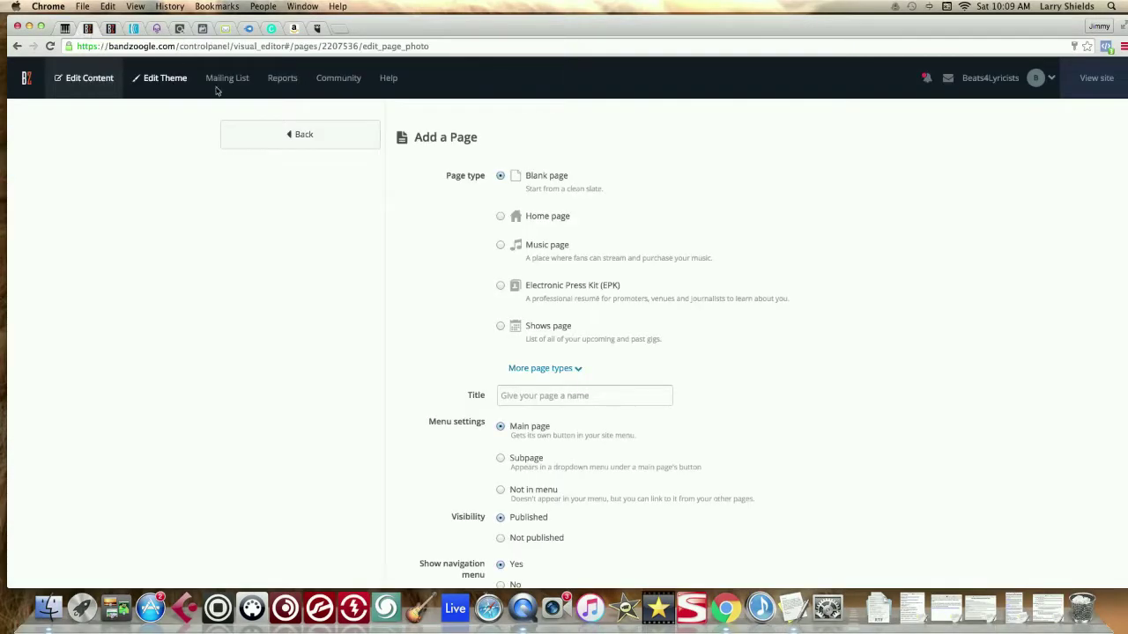
left_click_drag(403, 27, 456, 25)
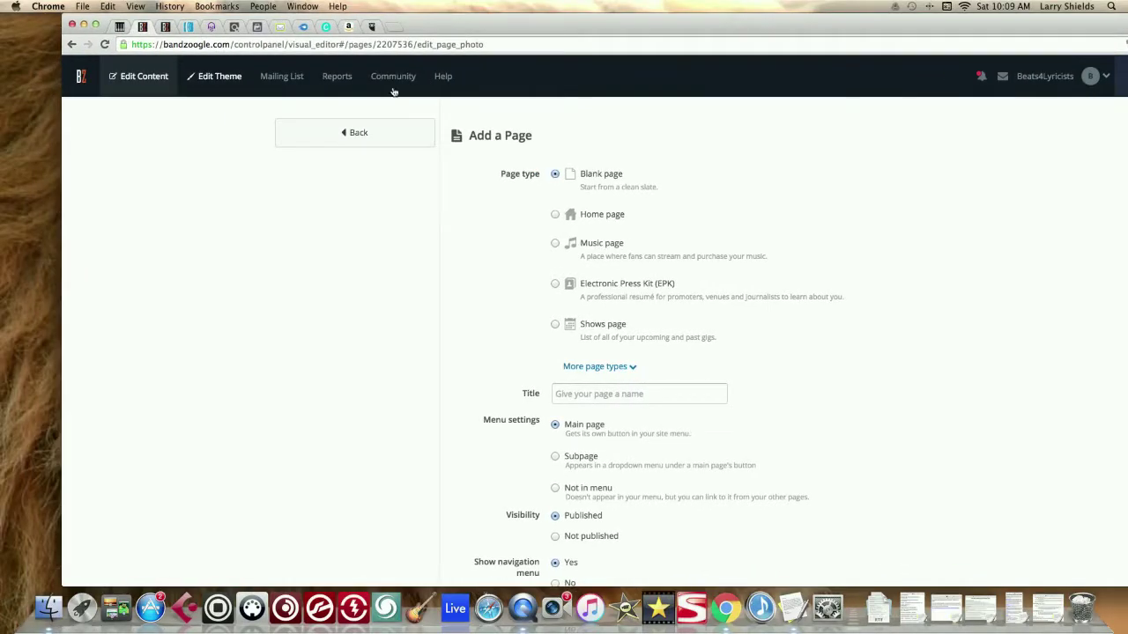
left_click(347, 132)
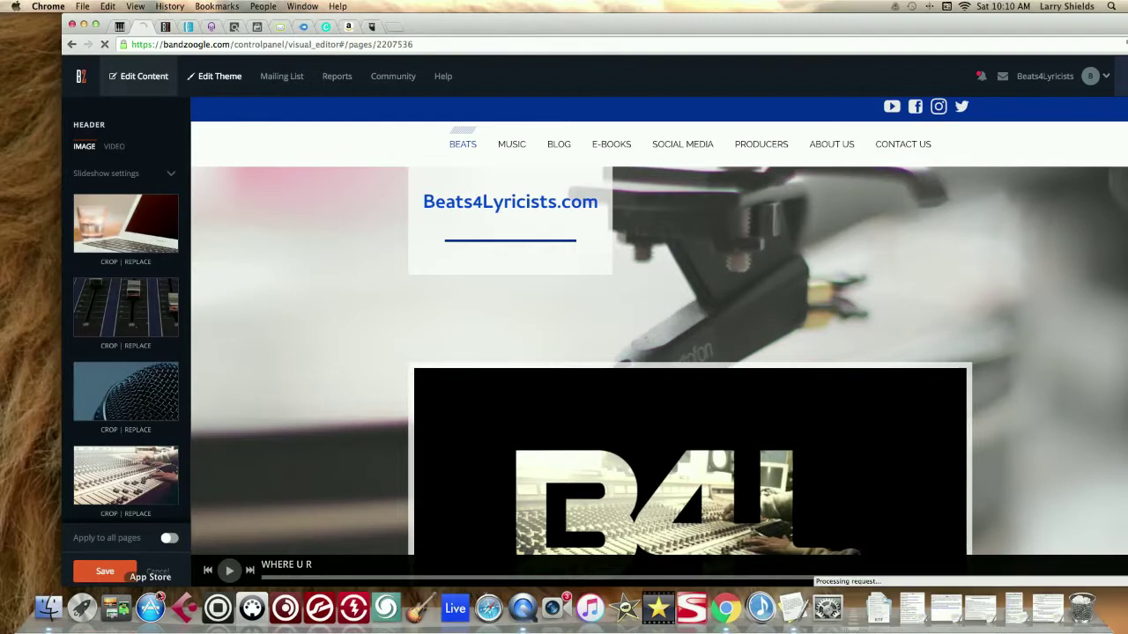
left_click(156, 571)
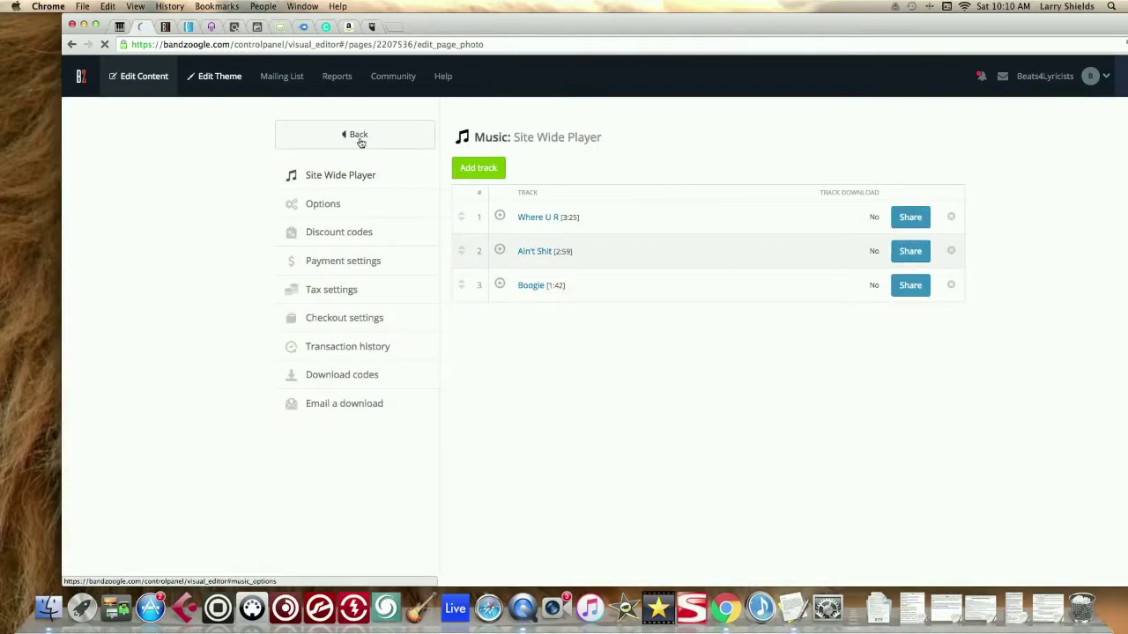
left_click(355, 134)
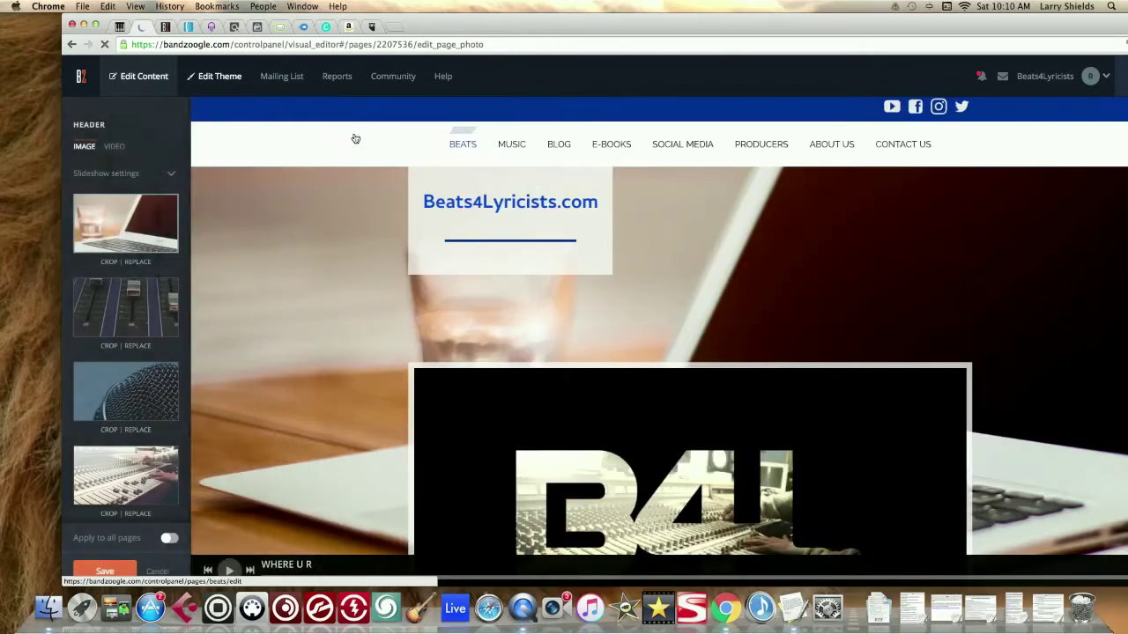
left_click(156, 573)
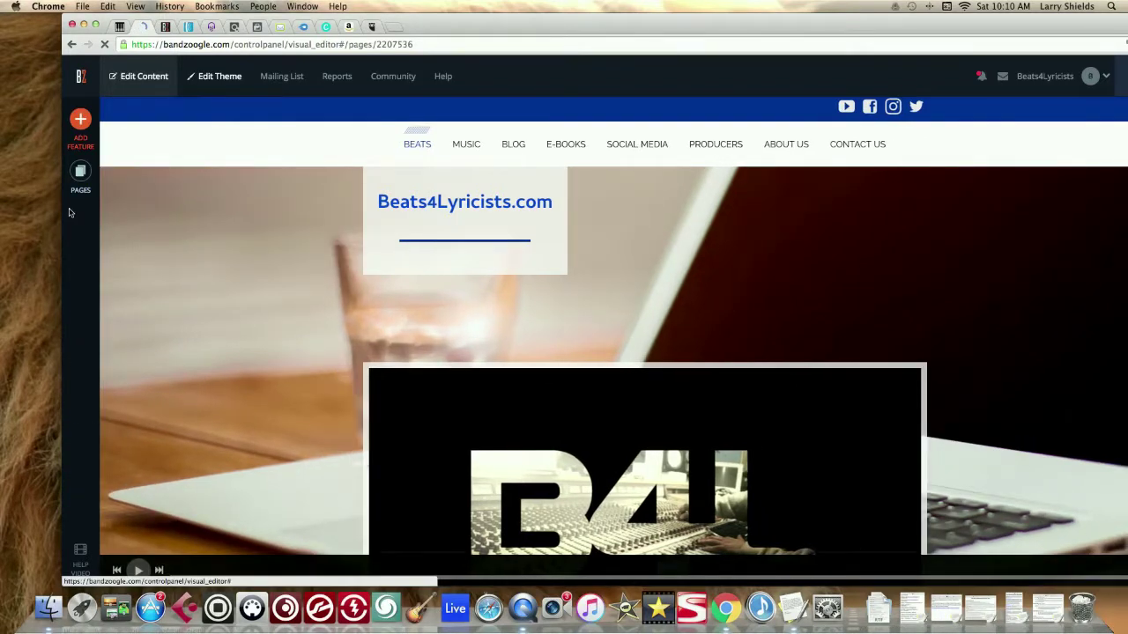
Start adding a new page to the site and expand the choice of page types
left_click(82, 173)
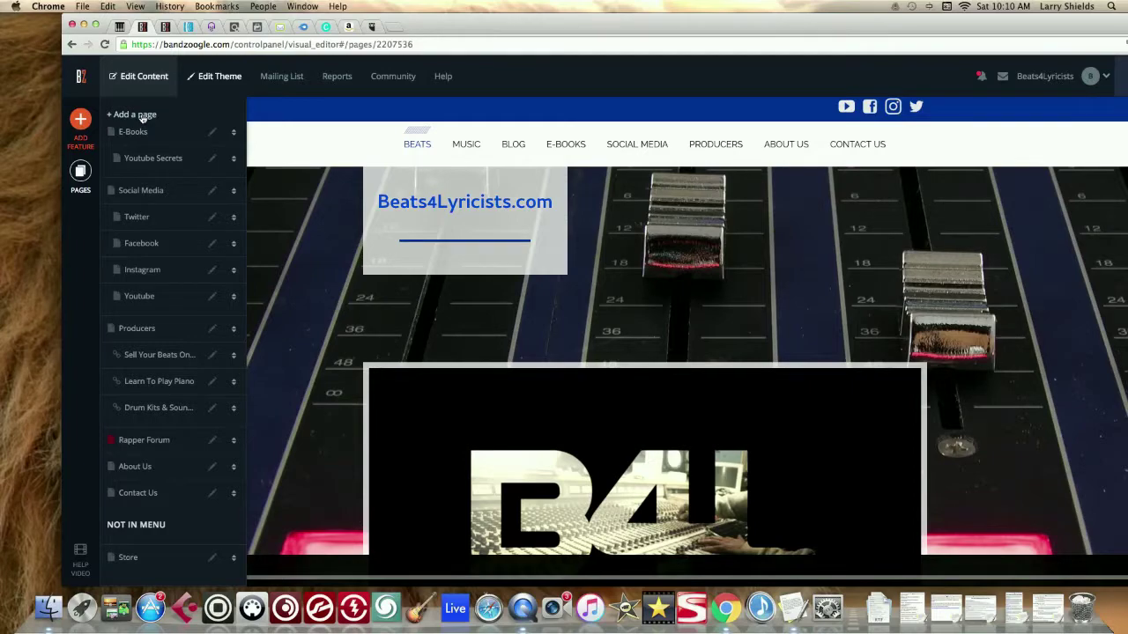
left_click(132, 114)
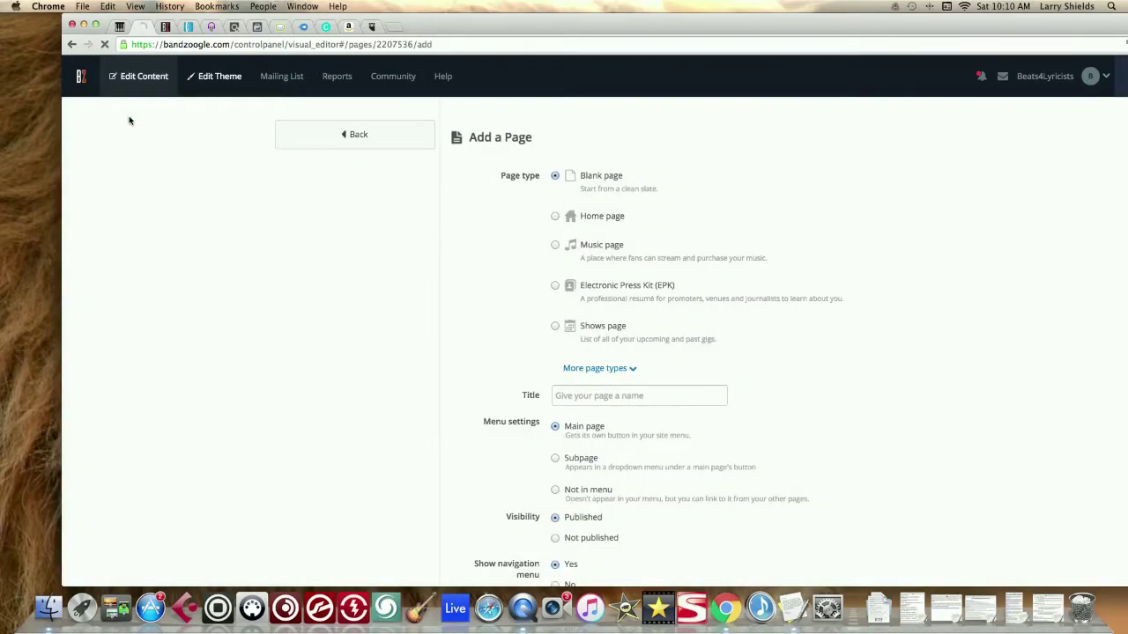
left_click(628, 369)
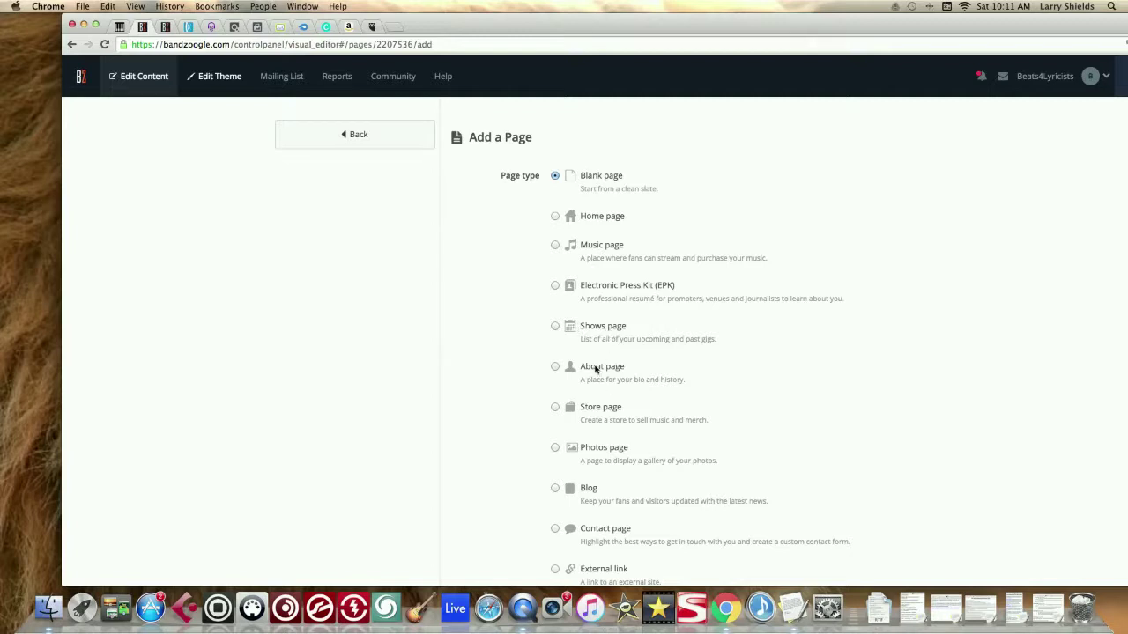
Examine the available page types and the title, menu and visibility settings for the new page
scroll(596, 369, "down", 2)
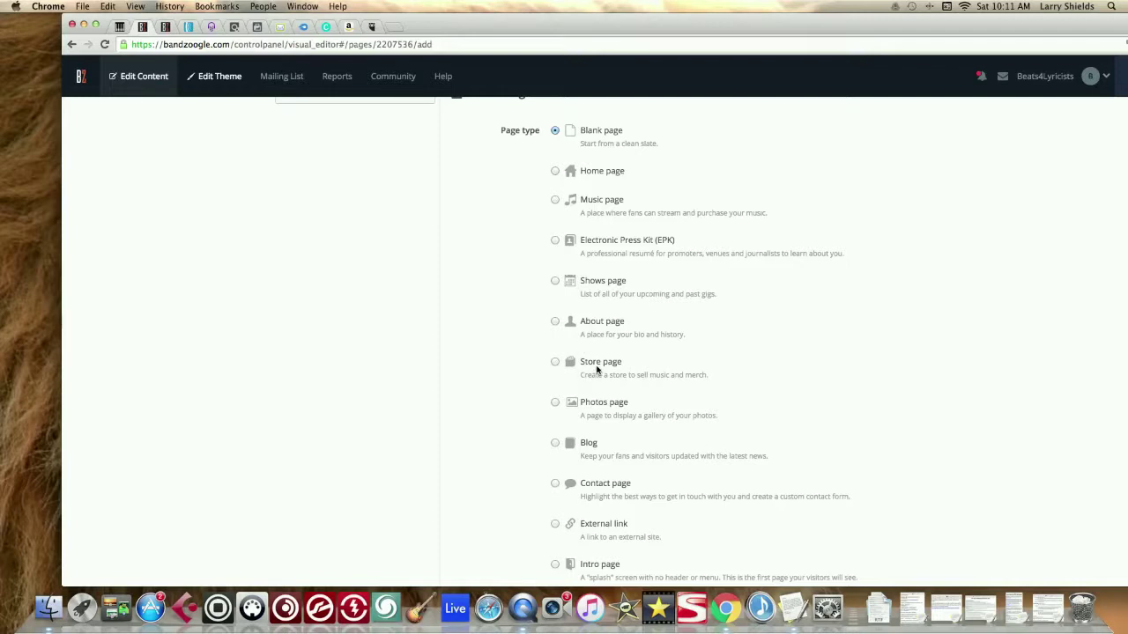
scroll(607, 372, "up", 1)
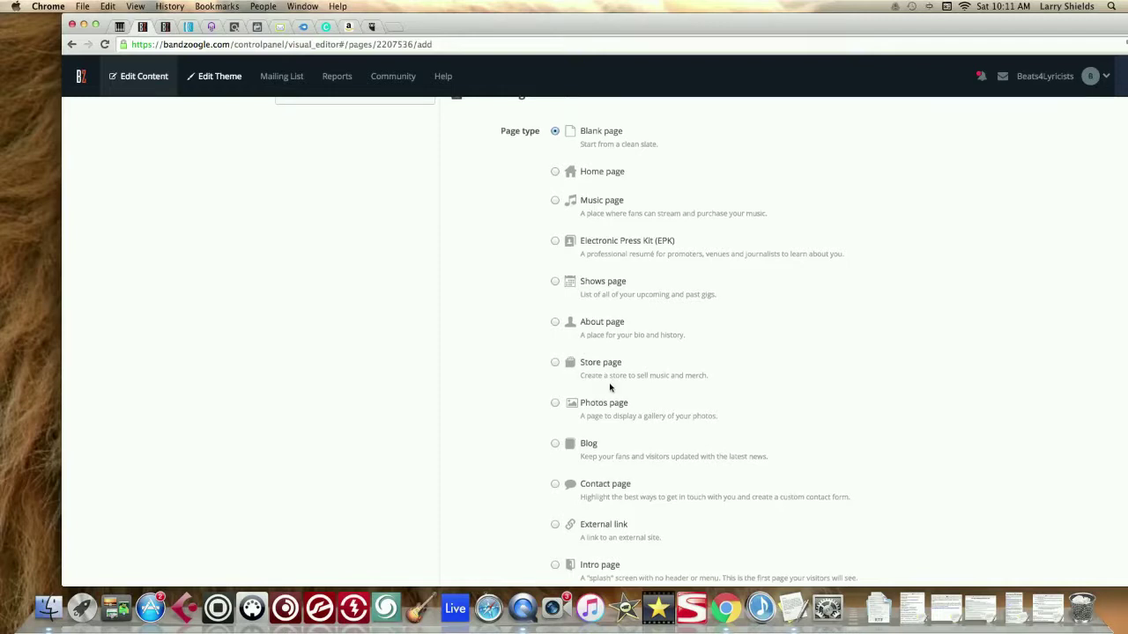
scroll(614, 373, "down", 4)
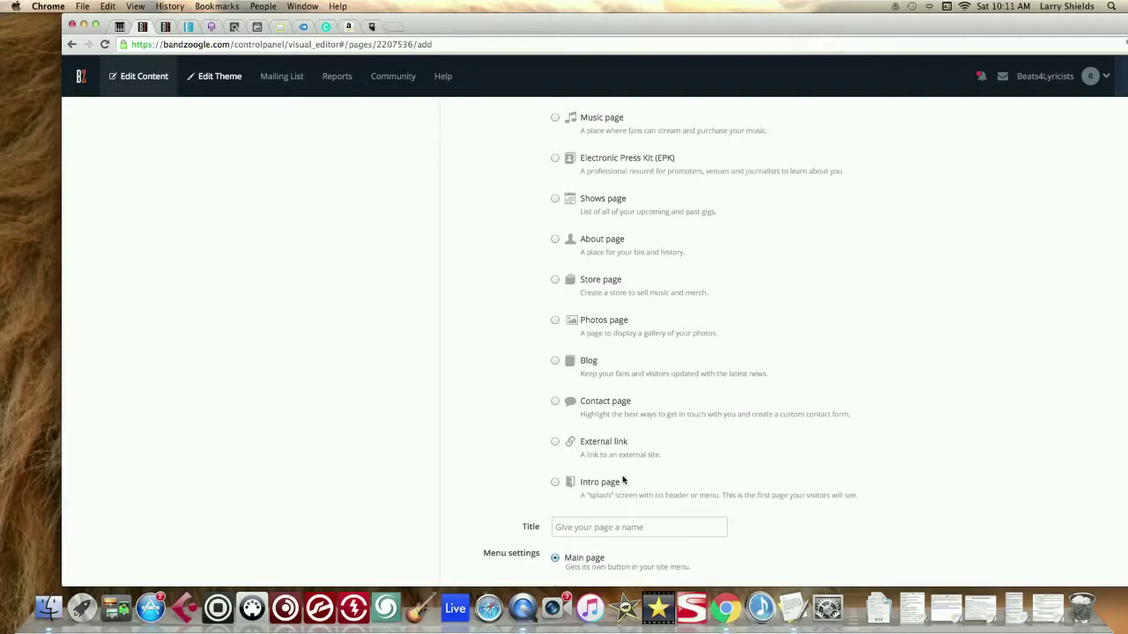
scroll(605, 465, "up", 3)
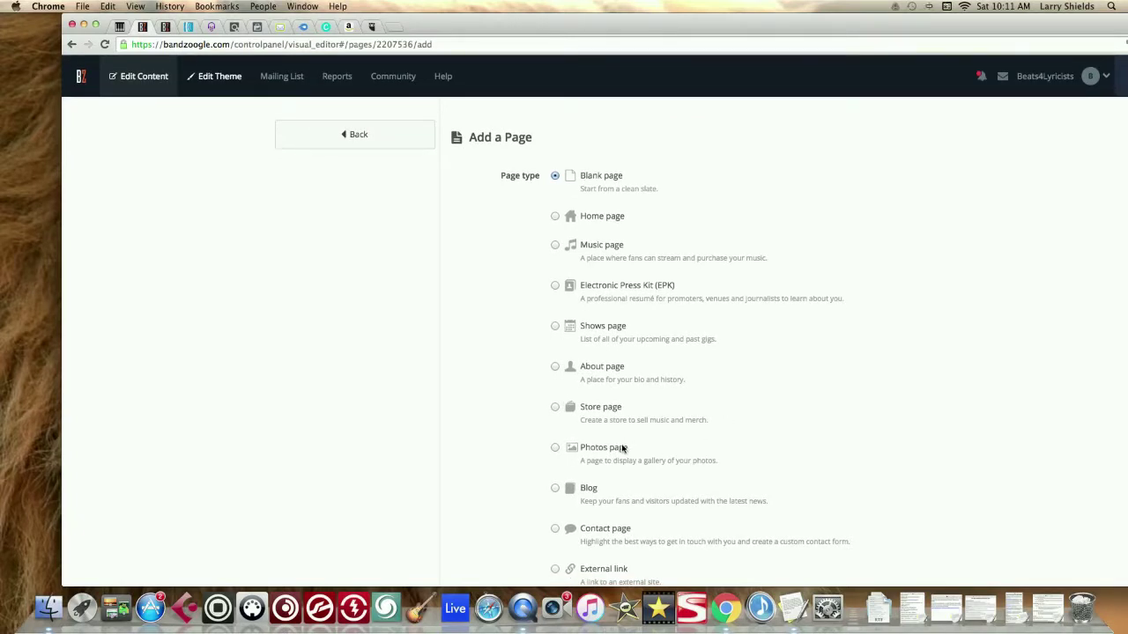
scroll(624, 448, "down", 1)
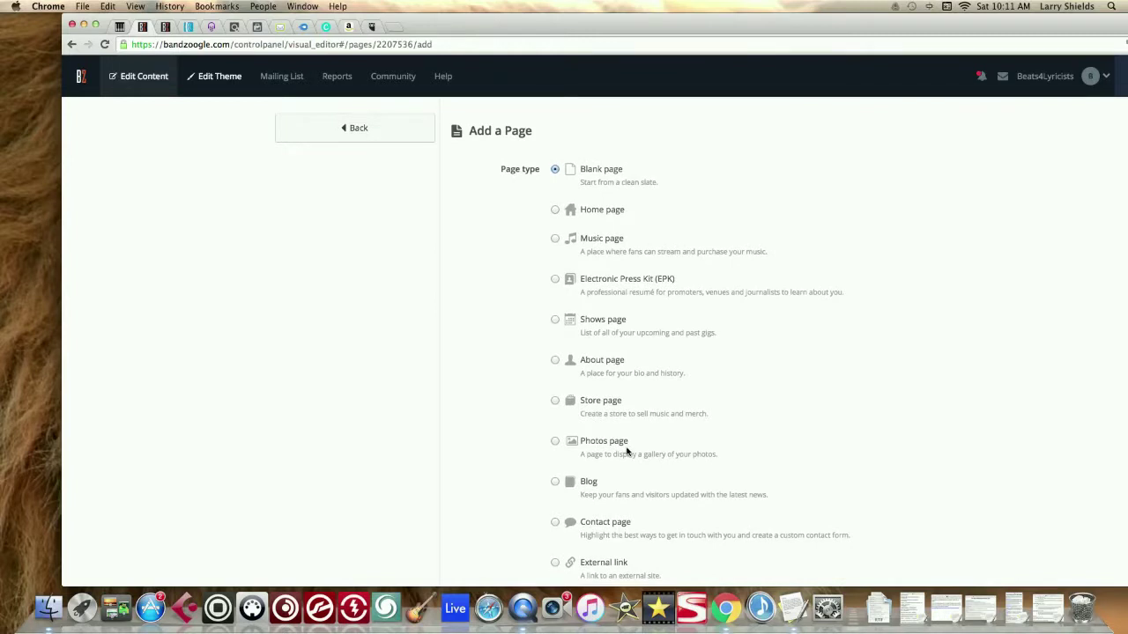
scroll(627, 451, "down", 10)
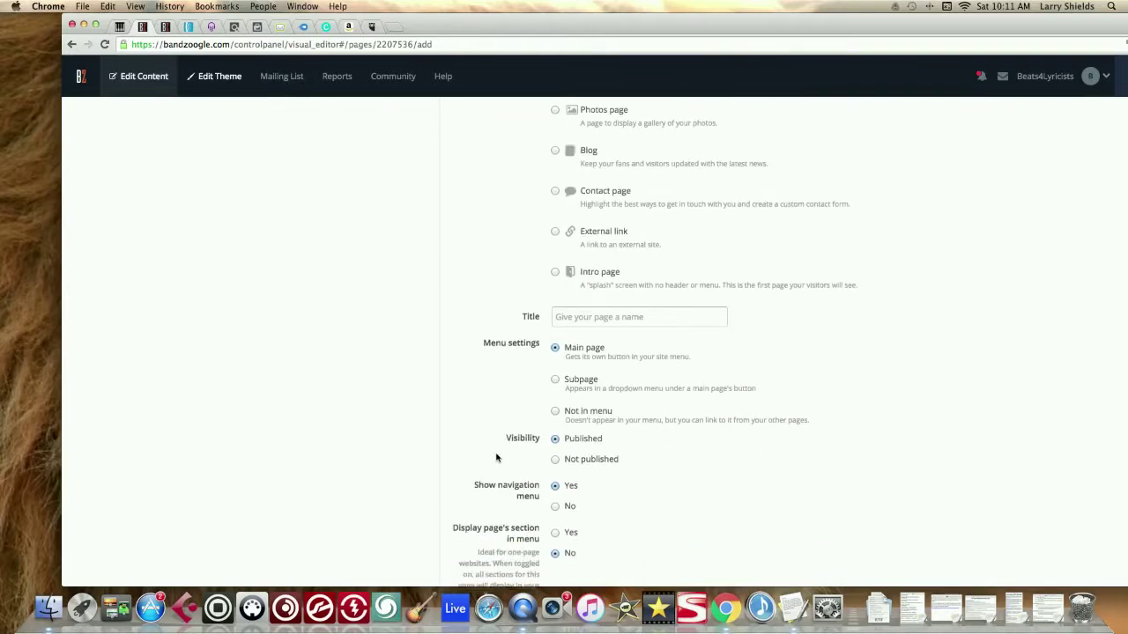
scroll(496, 461, "up", 5)
scroll(503, 459, "up", 5)
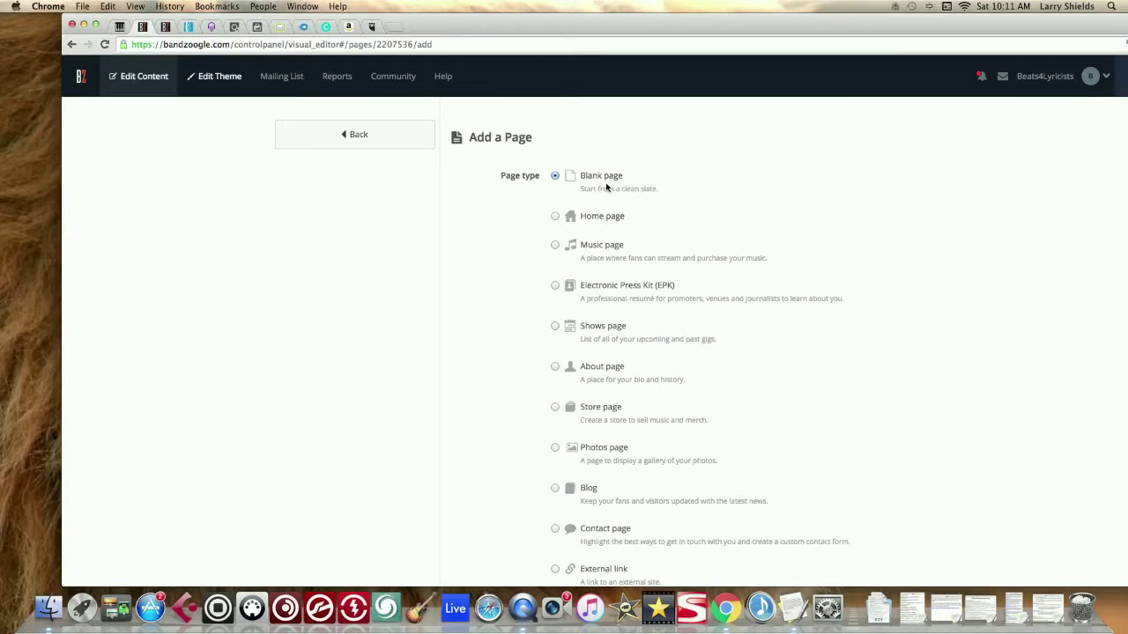
Title the new blank page "Book Store" and set its visibility to Not published
scroll(555, 480, "down", 4)
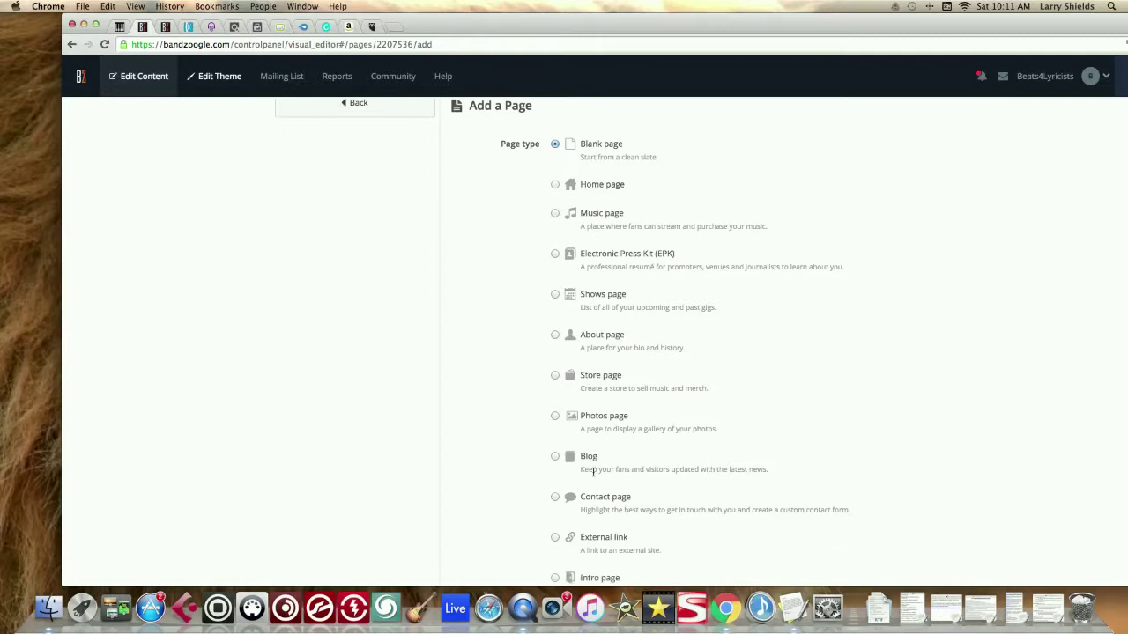
left_click(579, 479)
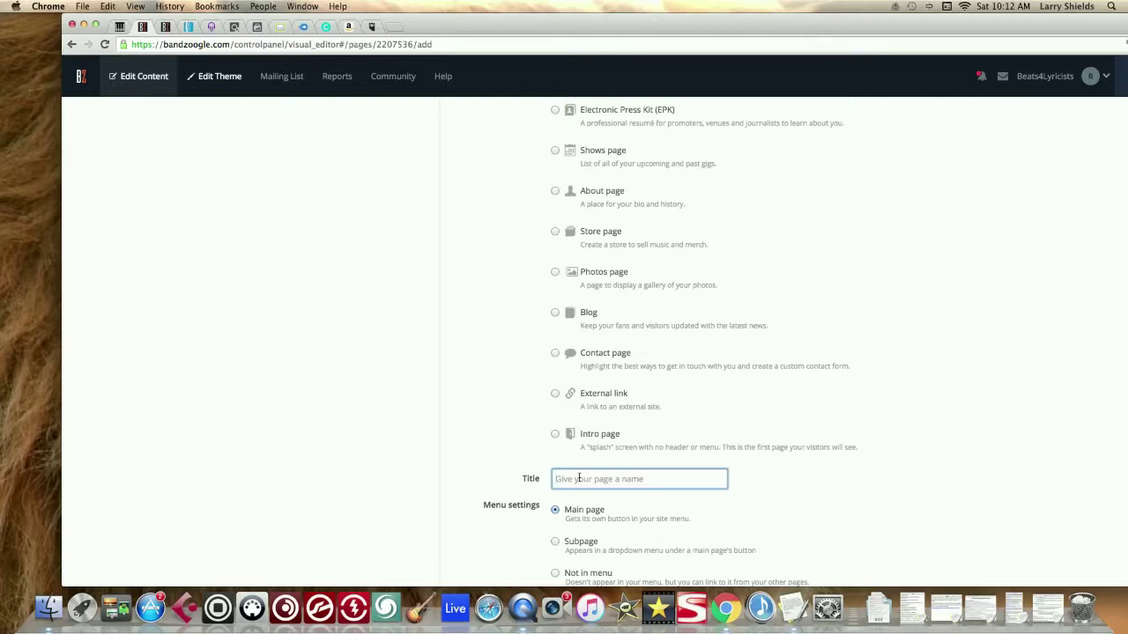
type("Book S")
key("BackSpace")
key("BackSpace")
key("BackSpace")
key("BackSpace")
key("BackSpace")
type("Music")
left_click_drag(578, 479, 548, 478)
type("Book")
scroll(687, 484, "down", 3)
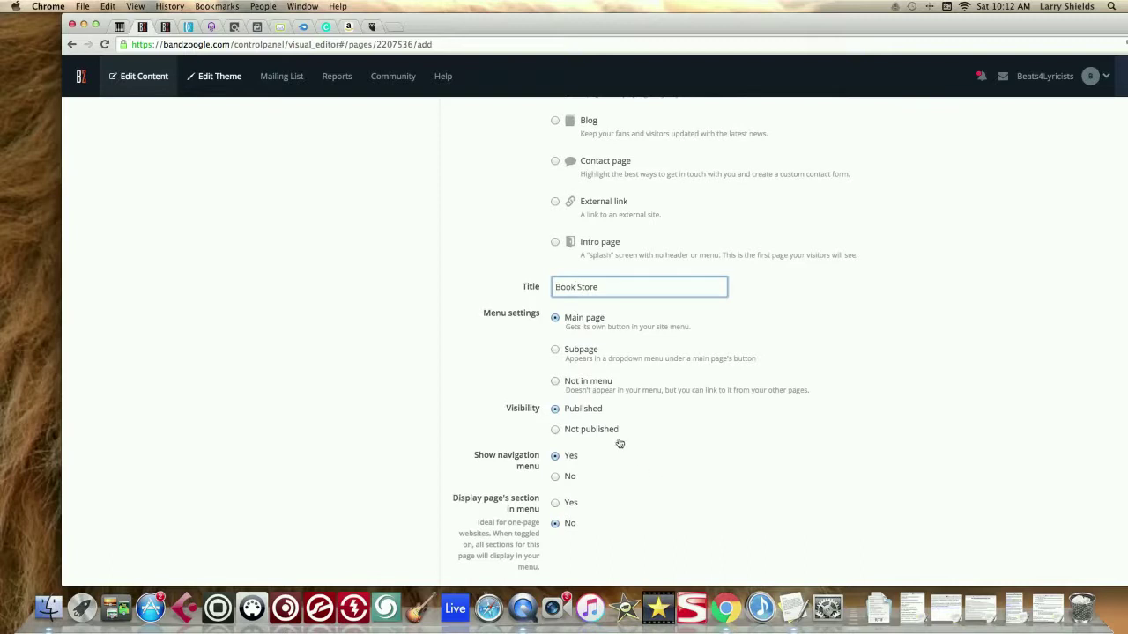
left_click(583, 430)
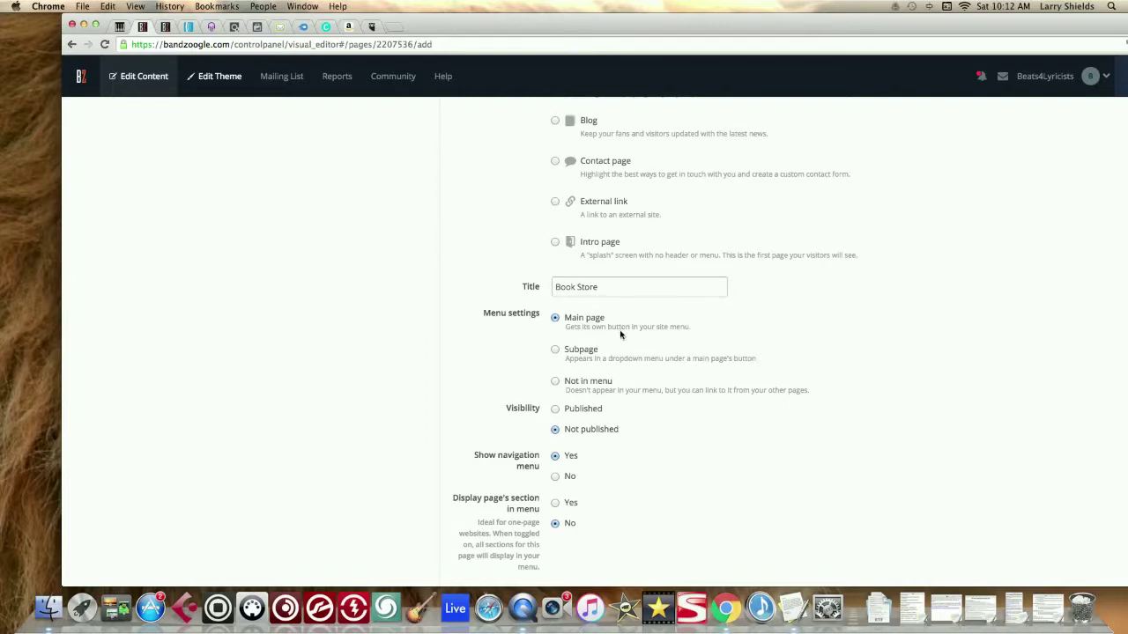
Try the Subpage and Not in menu options for the Book Store page, and return the menu setting to Main page
left_click(578, 351)
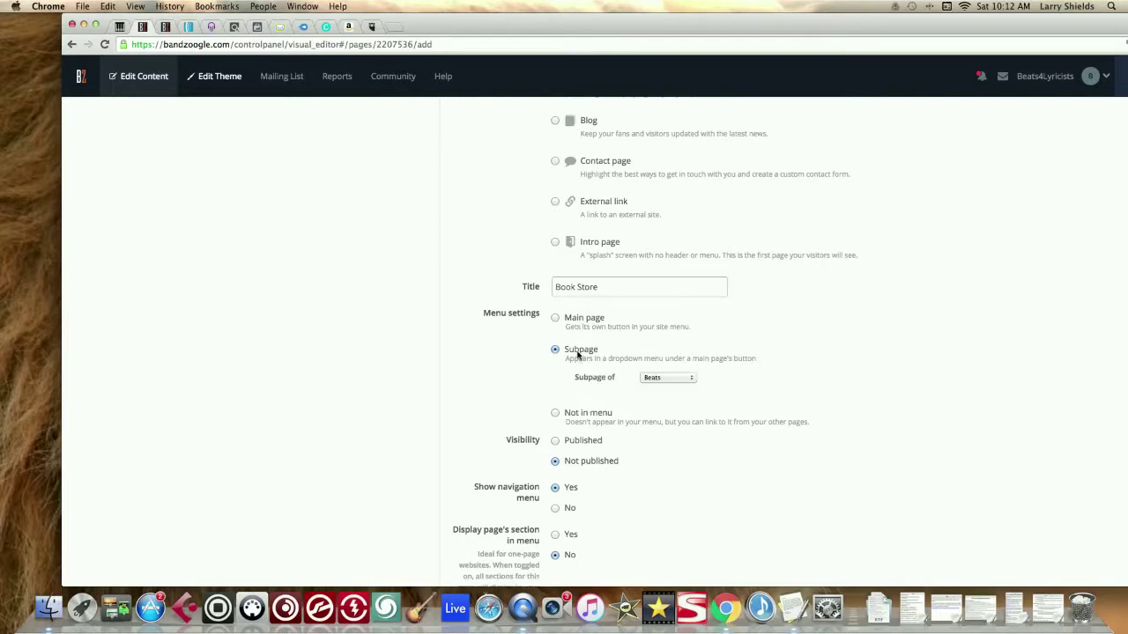
left_click(672, 379)
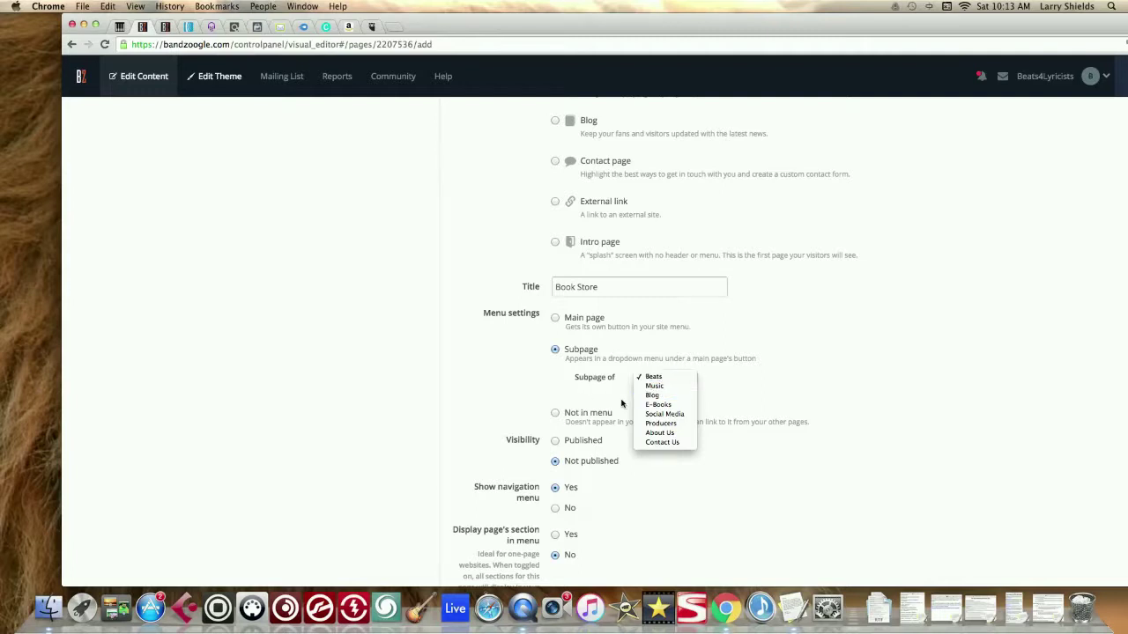
left_click(559, 416)
left_click(556, 414)
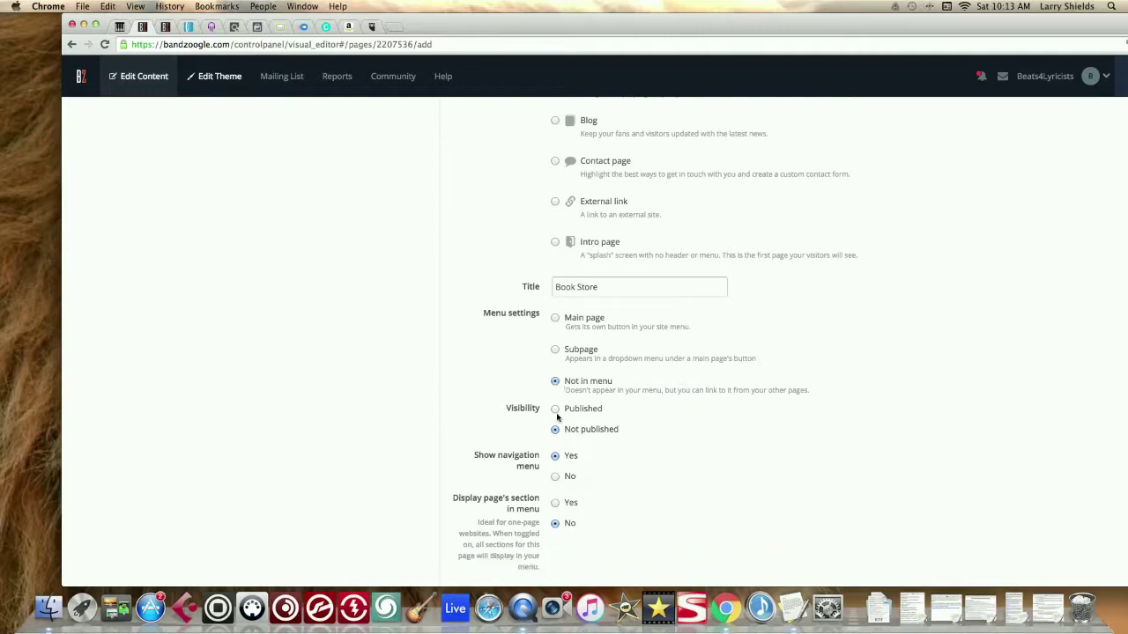
left_click(555, 317)
Reveal the advanced settings, keep the SEO options automatically generated from the page content, and create the Book Store page
scroll(571, 526, "down", 2)
left_click(619, 524)
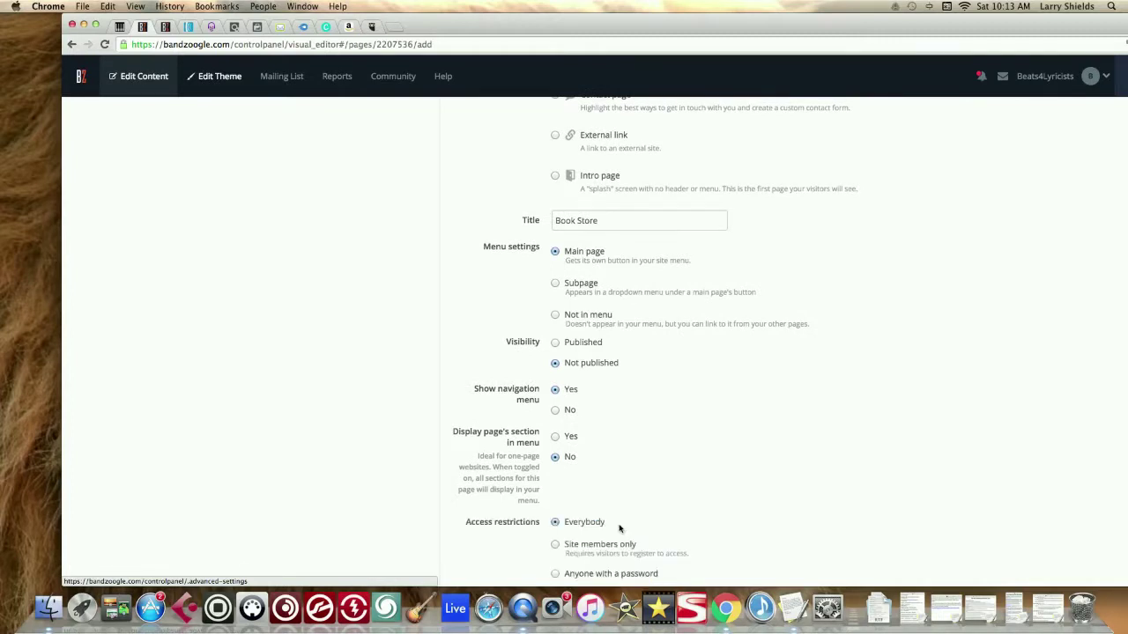
scroll(621, 524, "down", 3)
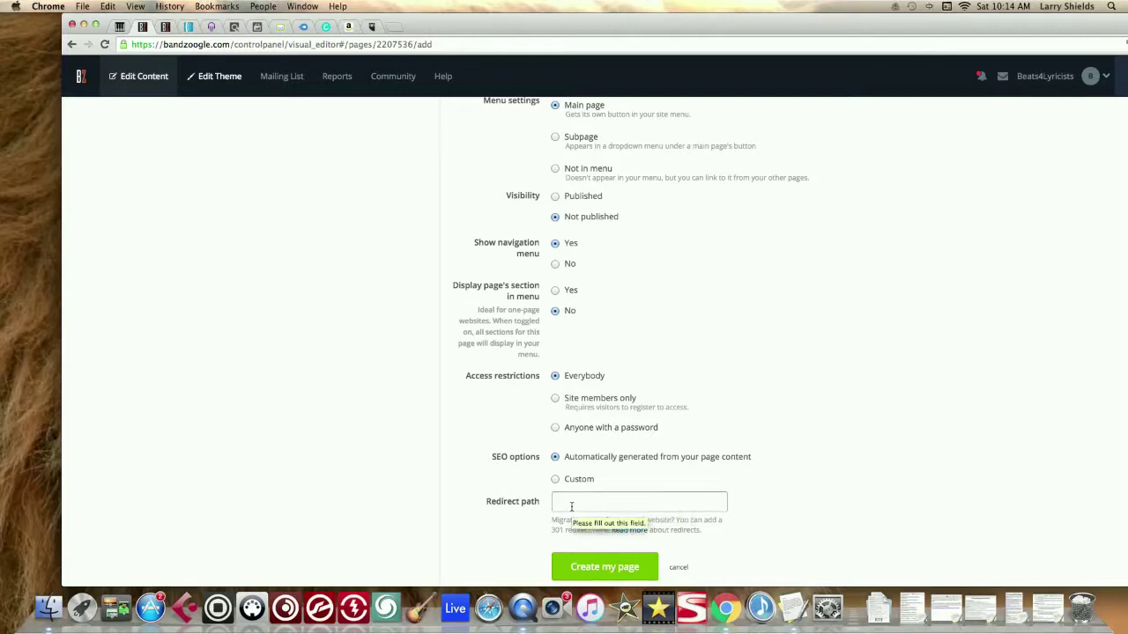
left_click(555, 480)
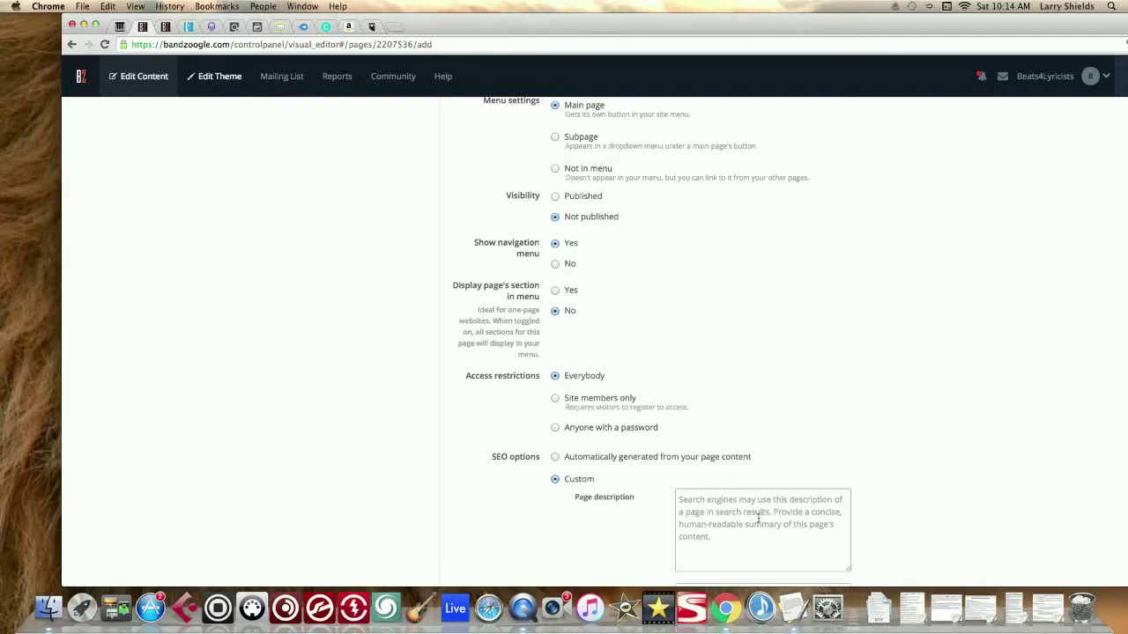
scroll(627, 509, "down", 3)
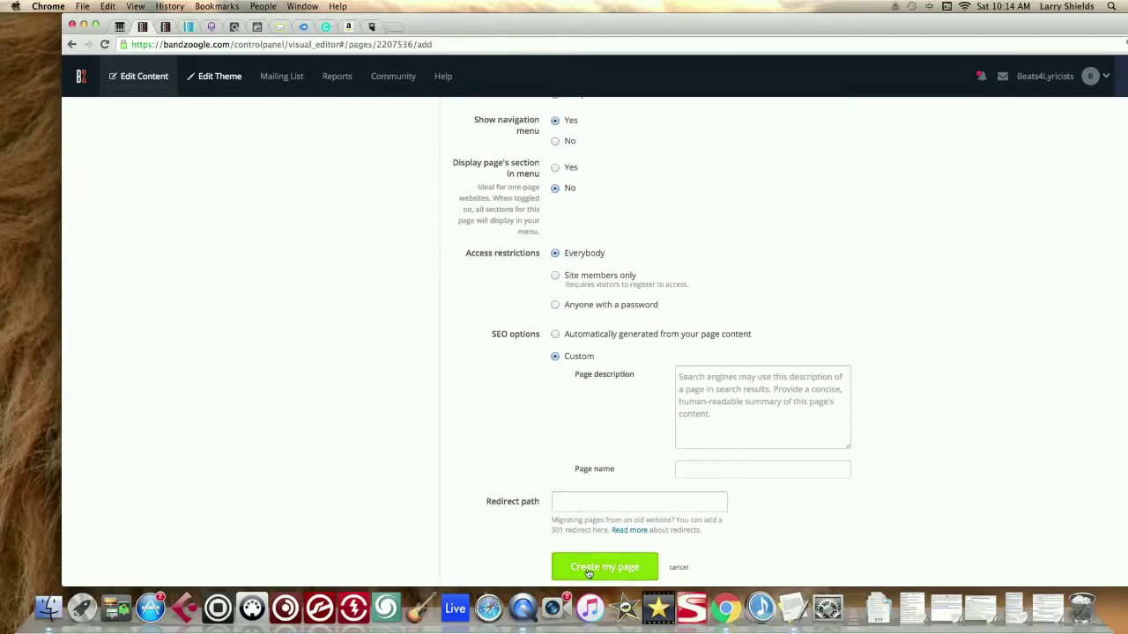
left_click(555, 335)
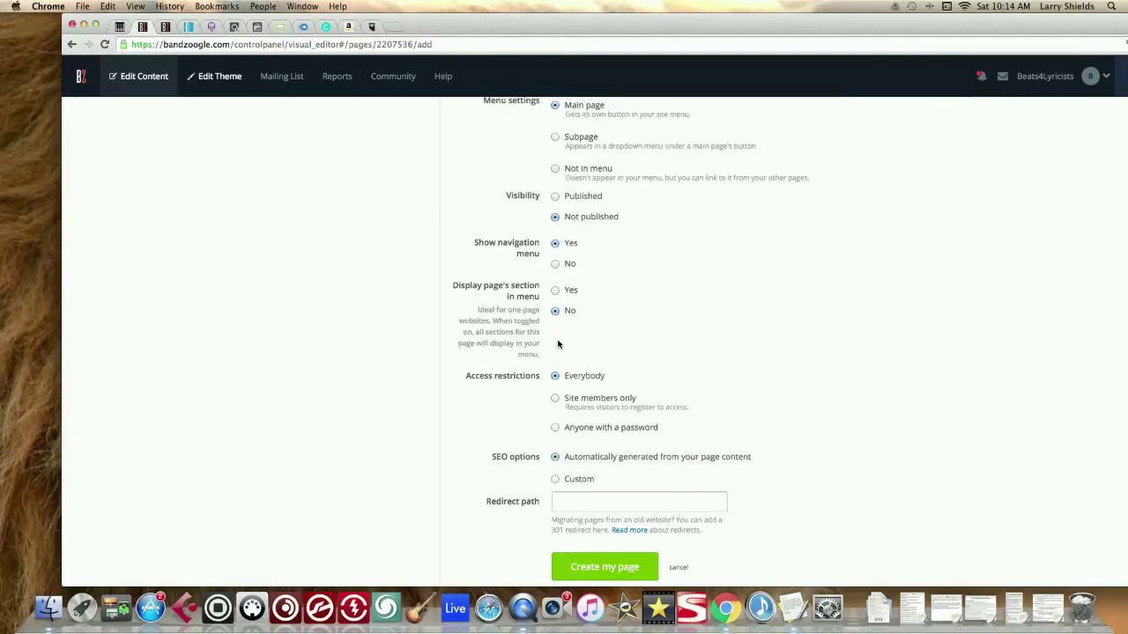
left_click(600, 567)
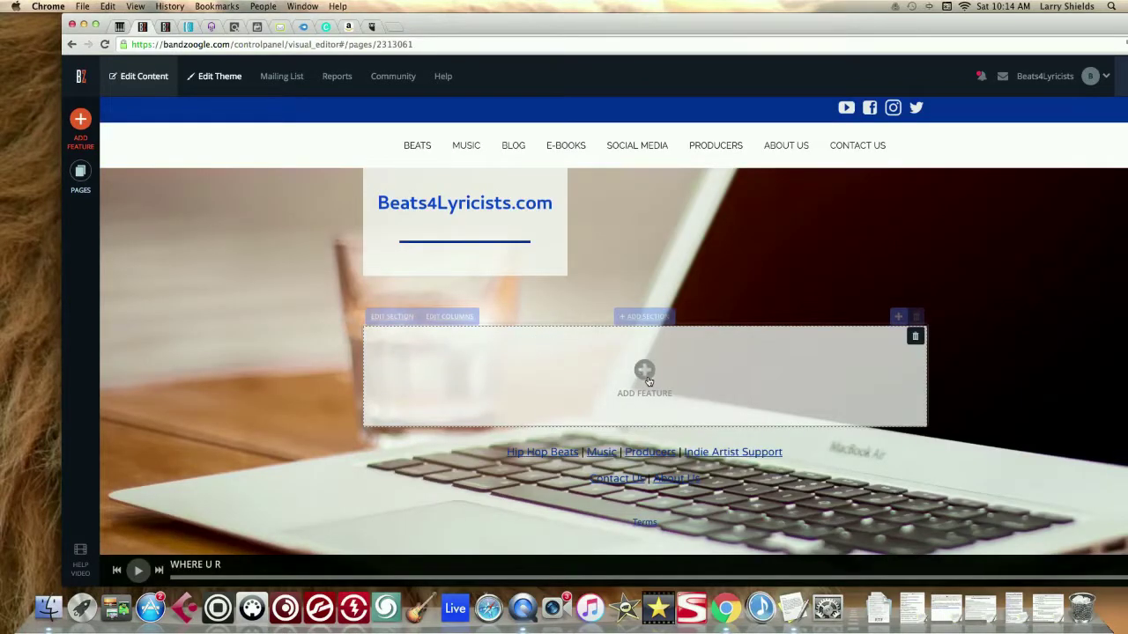
Examine the features that can be added to the Book Store page, from the basic ones to the external and other categories
left_click(644, 371)
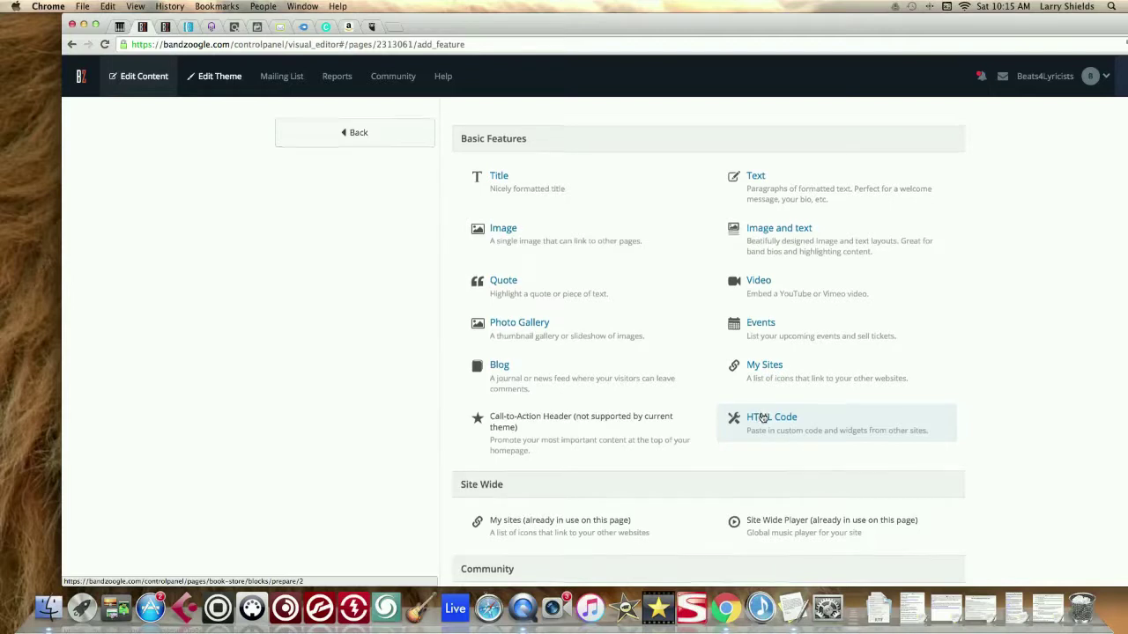
scroll(763, 419, "down", 3)
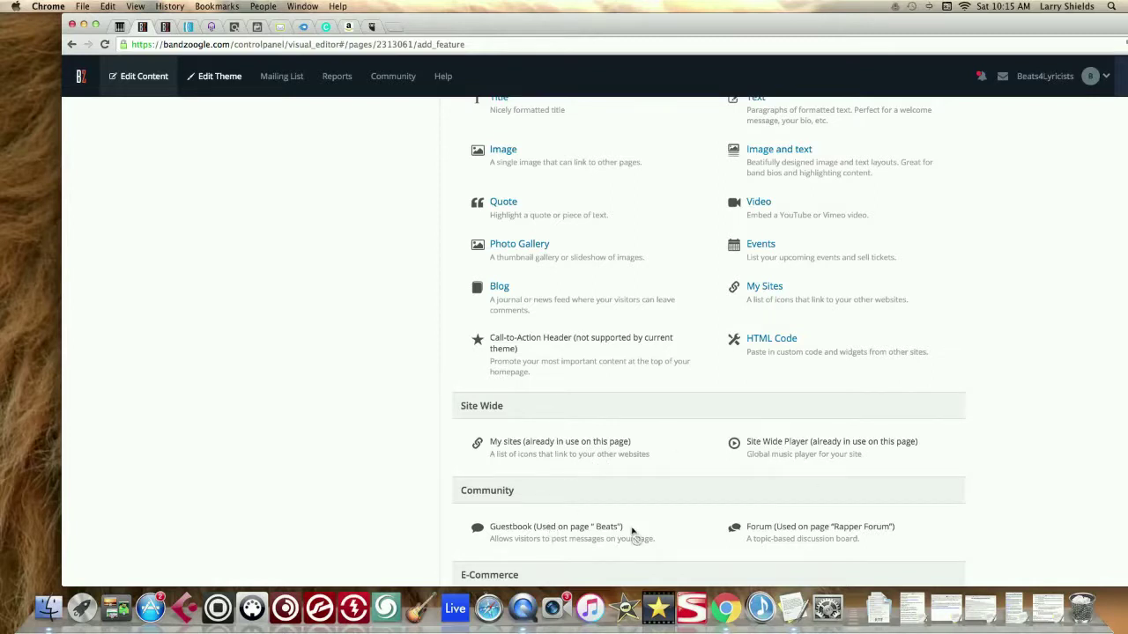
scroll(633, 533, "down", 2)
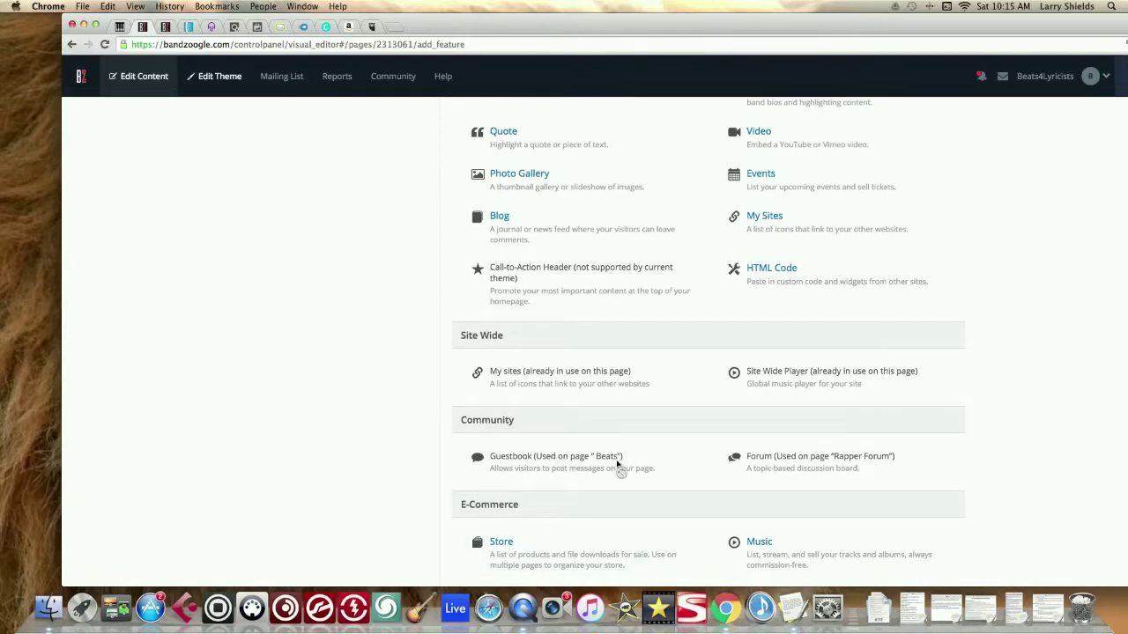
scroll(666, 474, "down", 3)
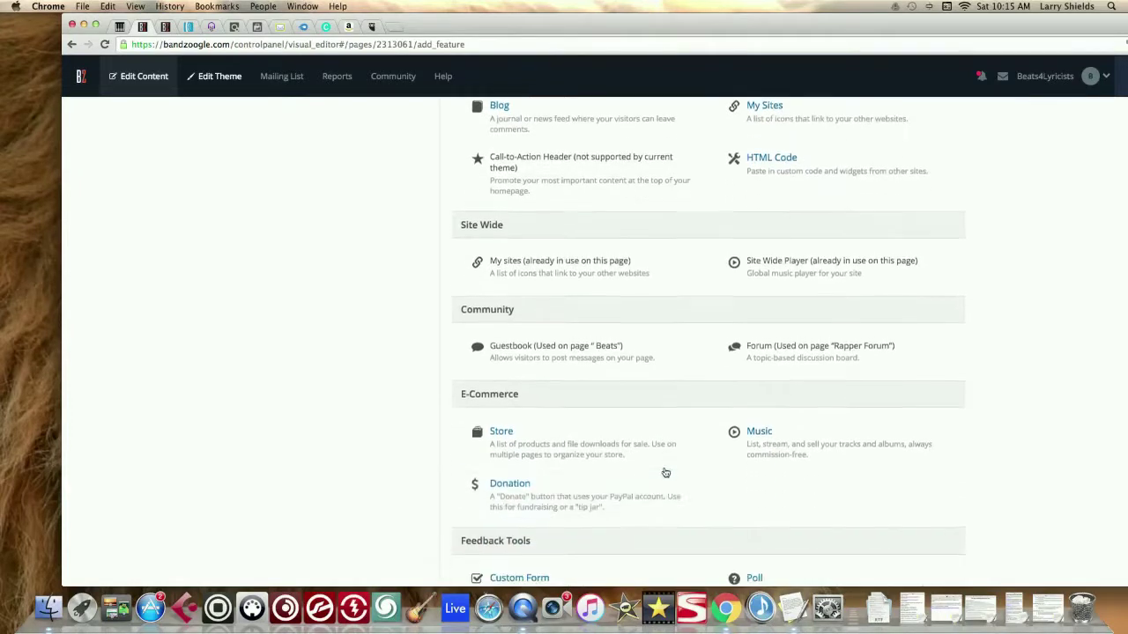
scroll(634, 450, "down", 3)
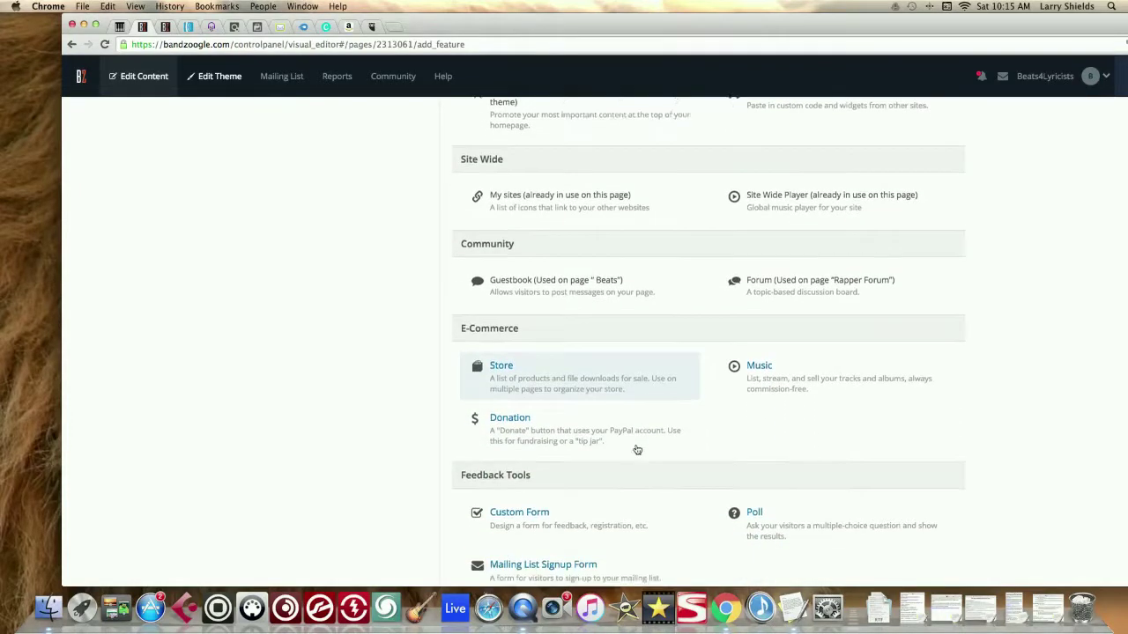
scroll(634, 449, "down", 3)
scroll(631, 453, "down", 3)
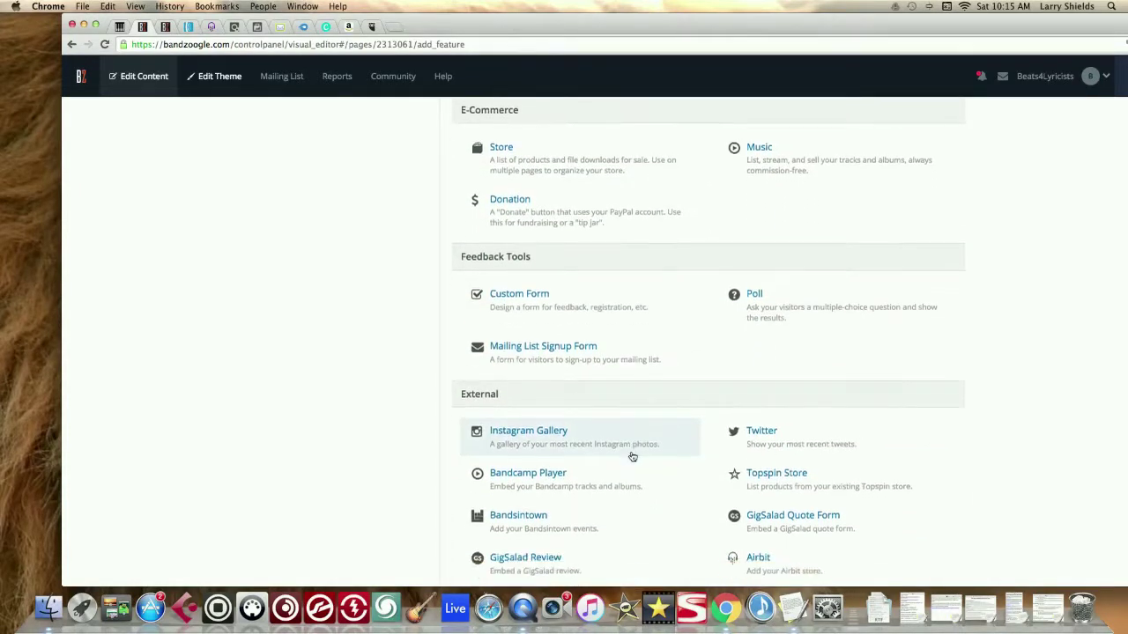
scroll(632, 458, "up", 5)
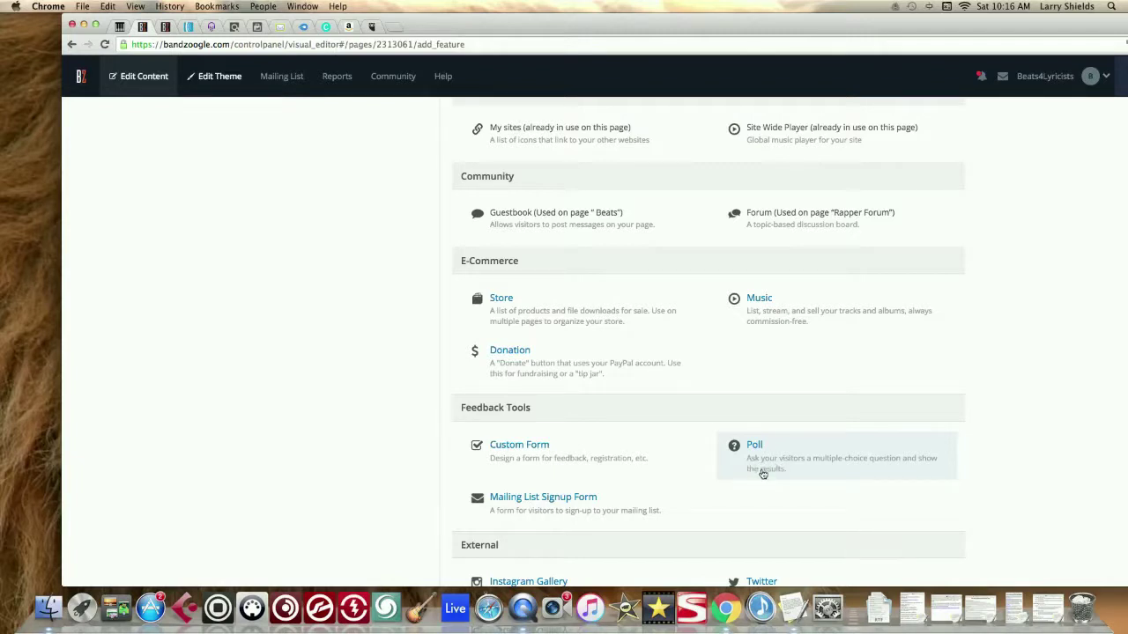
scroll(746, 486, "down", 5)
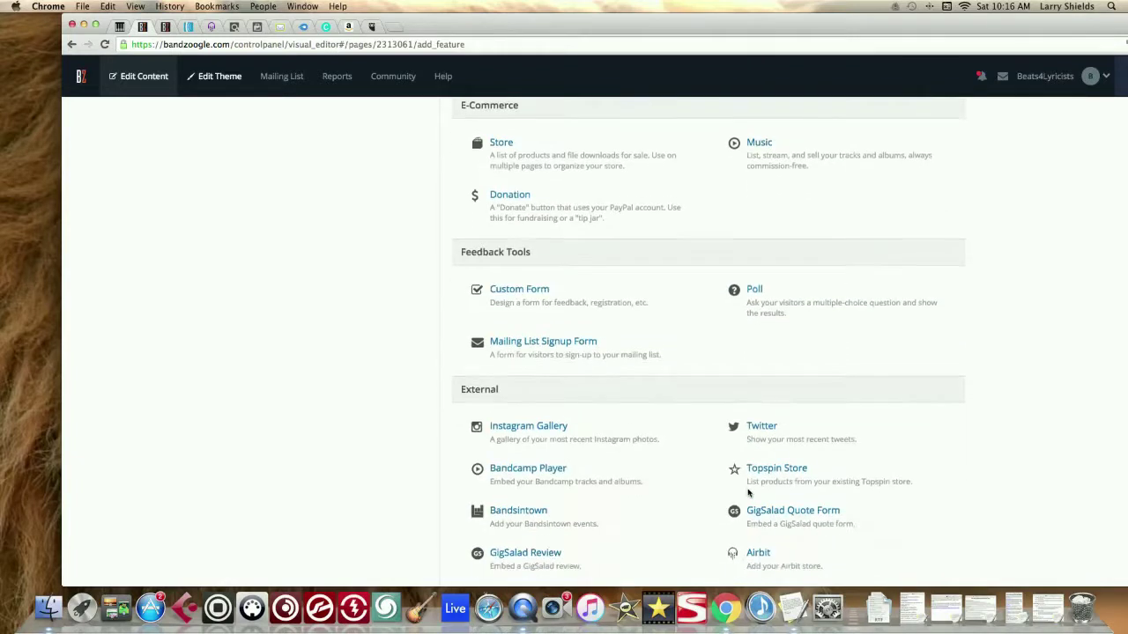
scroll(748, 493, "down", 2)
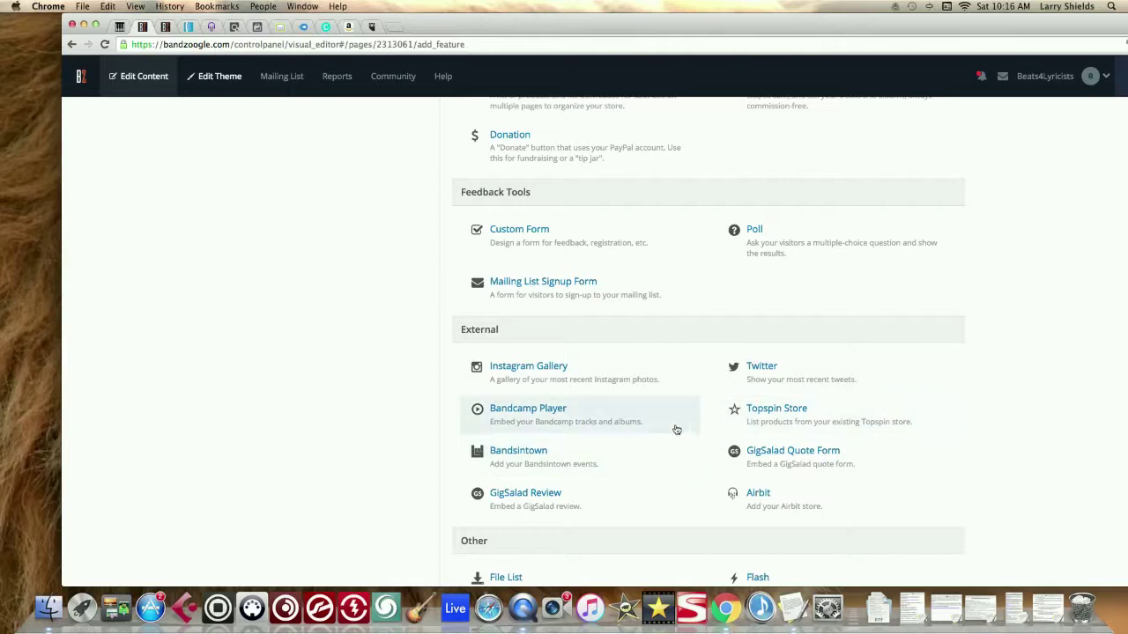
scroll(603, 428, "down", 2)
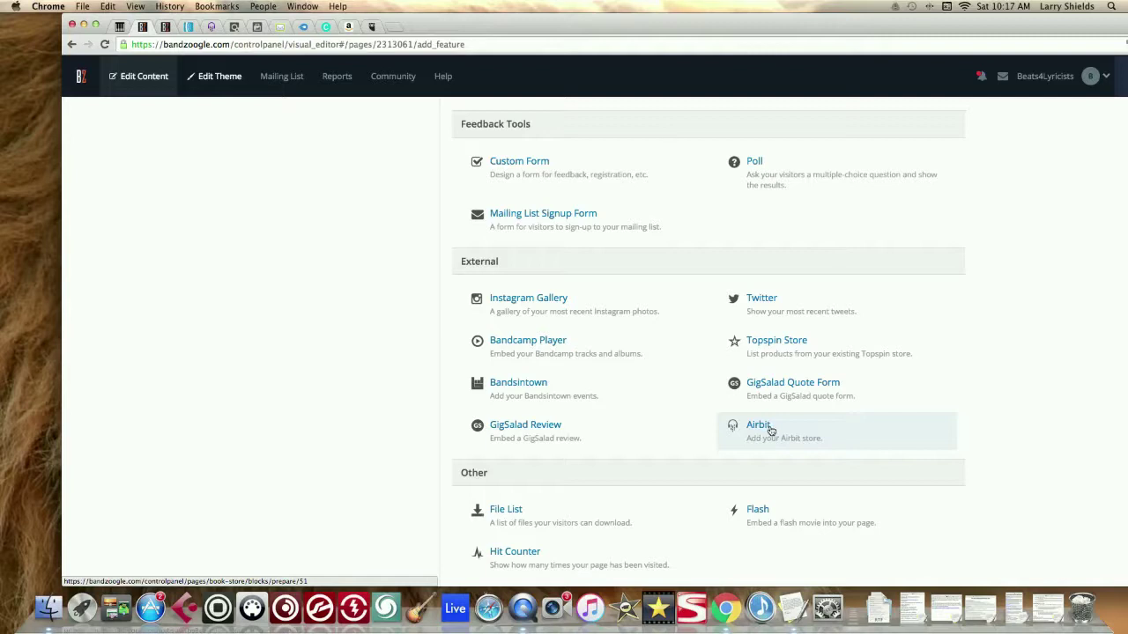
Try the Airbit feature on the Book Store page, check its username setting, and remove the feature from the page
left_click(770, 429)
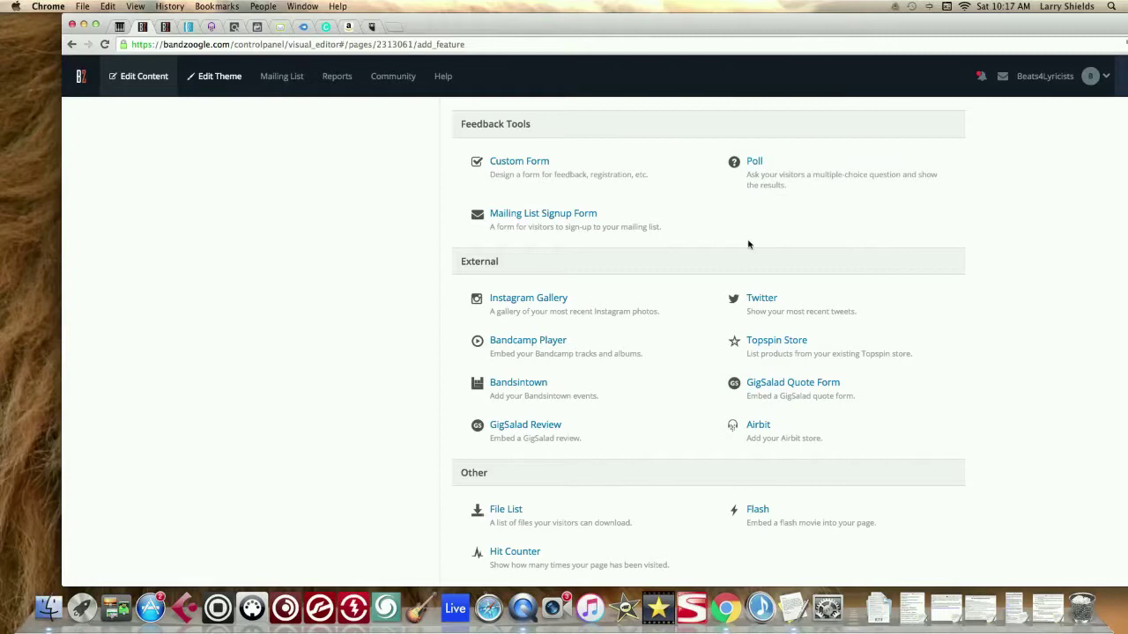
left_click(778, 437)
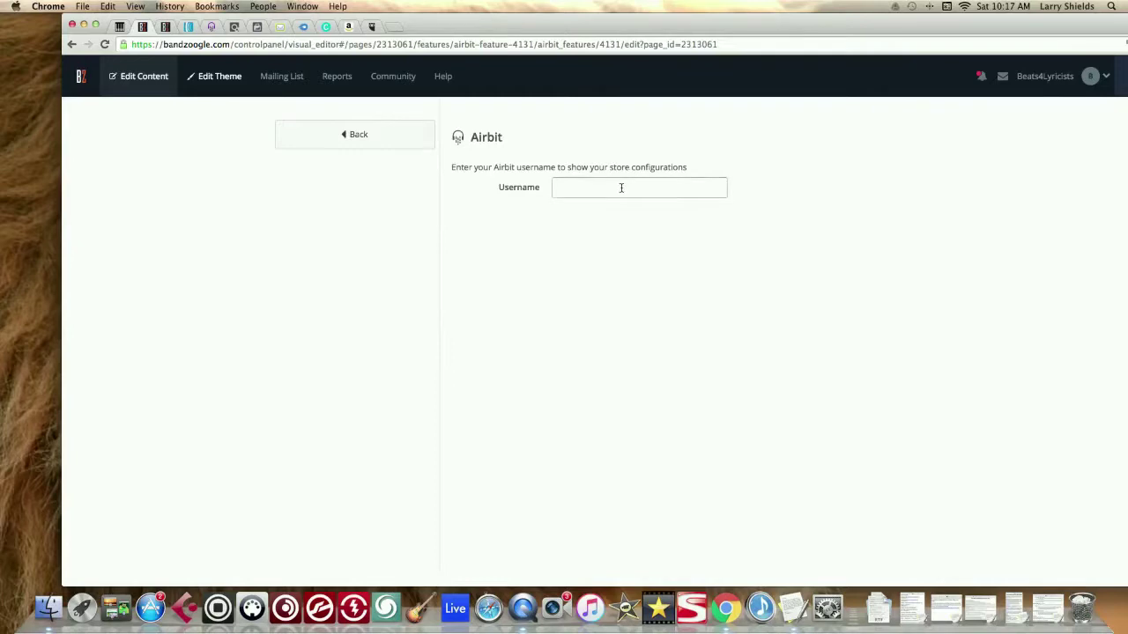
left_click(403, 136)
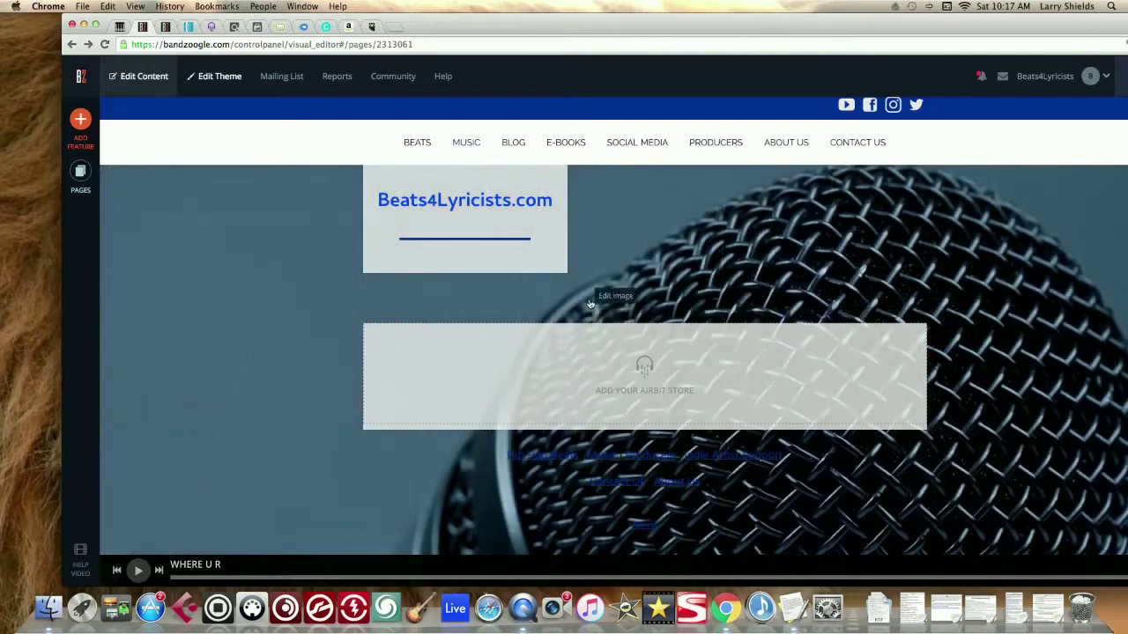
left_click(640, 367)
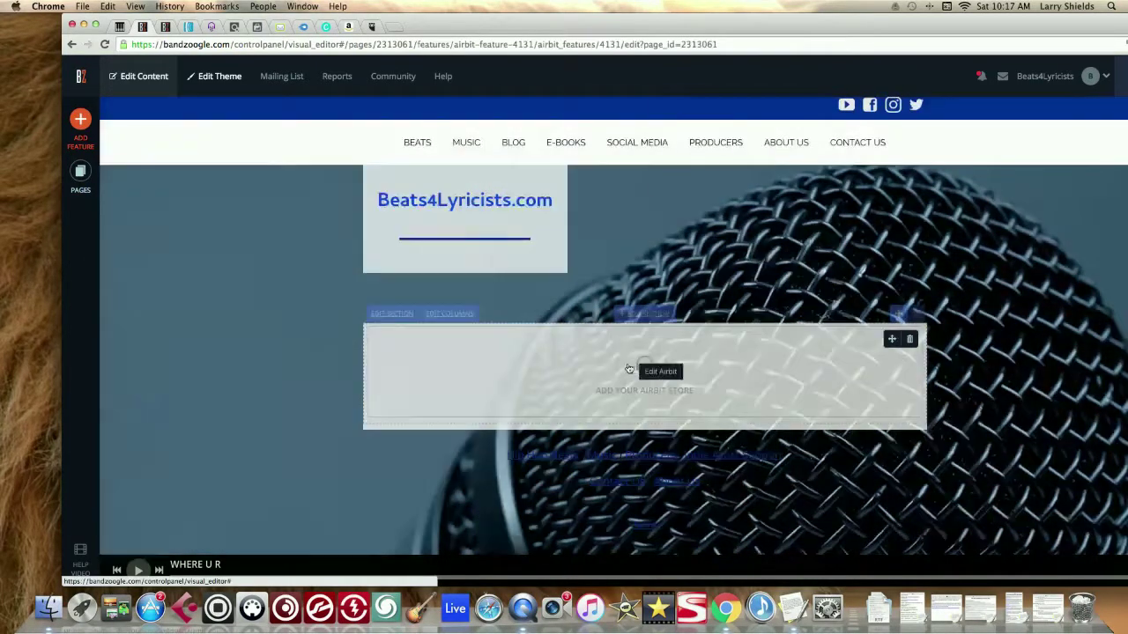
left_click(349, 138)
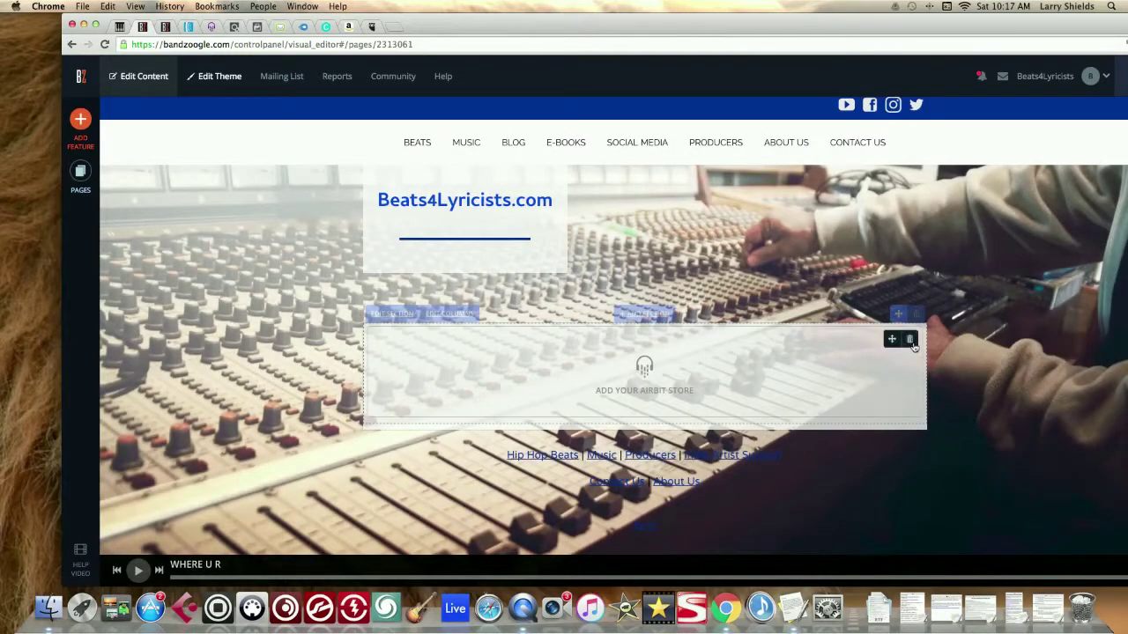
left_click(910, 339)
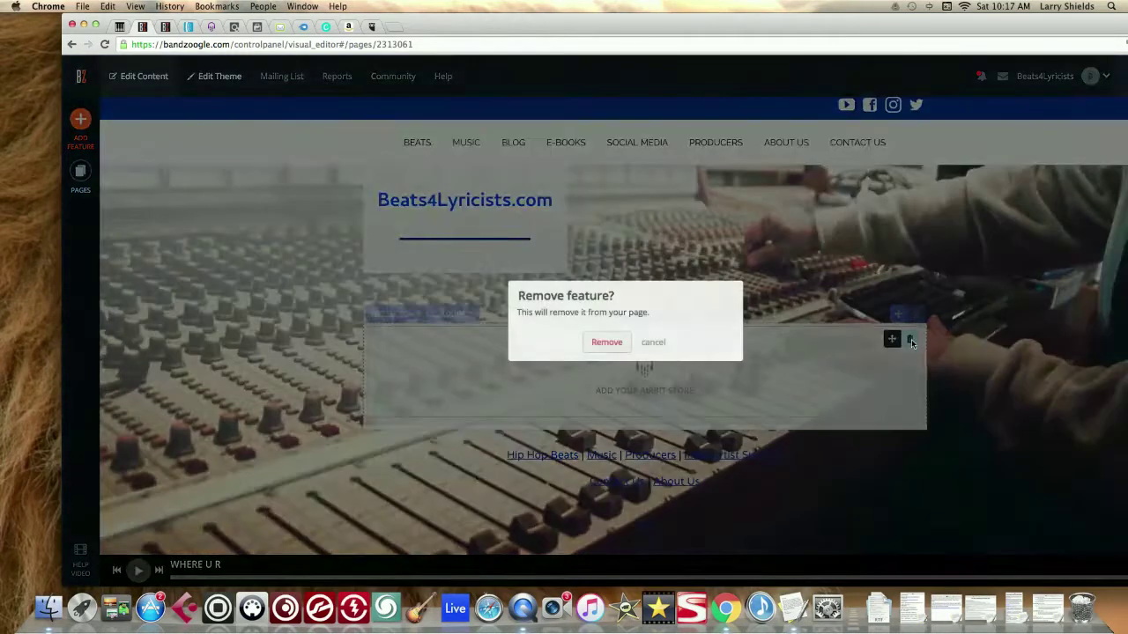
left_click(617, 342)
Add a Title feature to the empty section of the Book Store page with the text "EAST COAST HIP HOP BEAT"
left_click(648, 368)
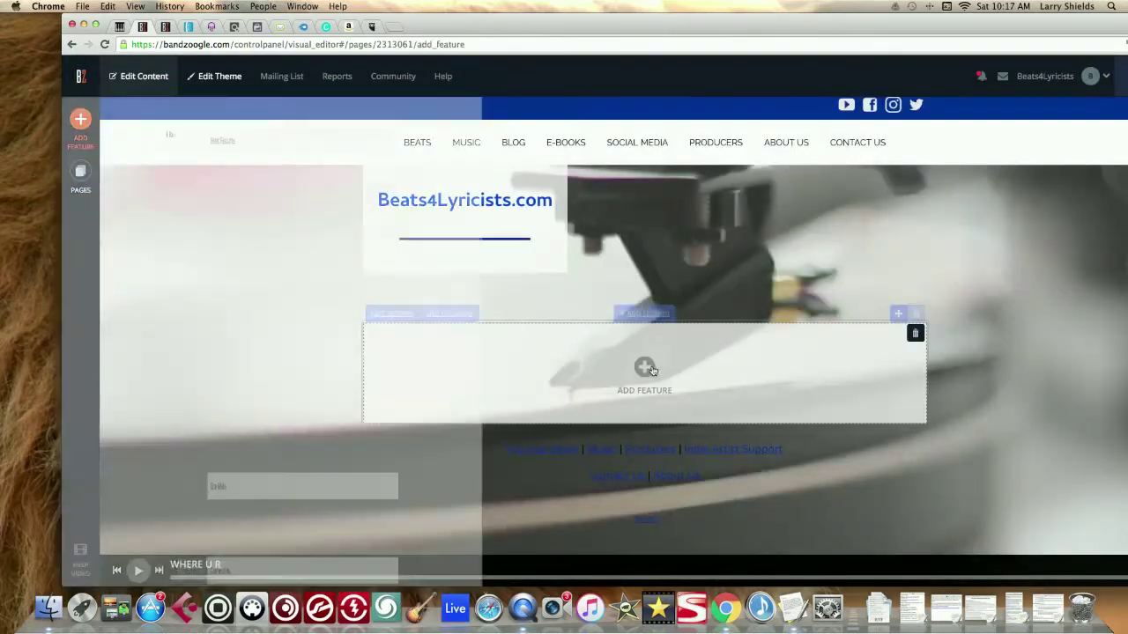
scroll(727, 418, "down", 5)
scroll(727, 422, "down", 5)
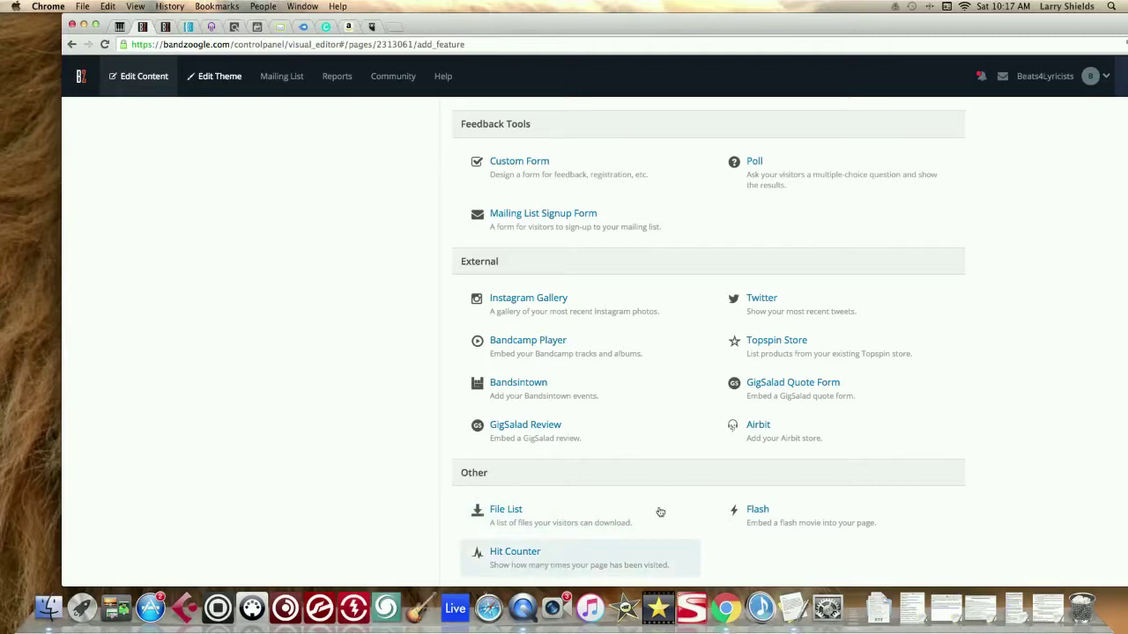
scroll(736, 448, "up", 2)
scroll(736, 447, "up", 5)
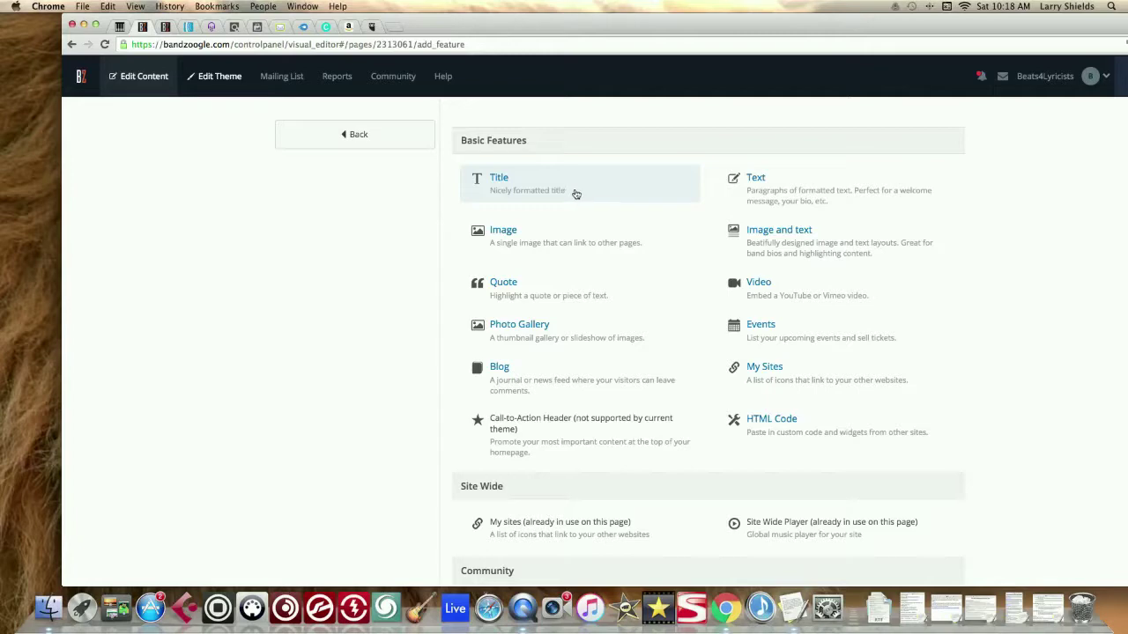
left_click(538, 186)
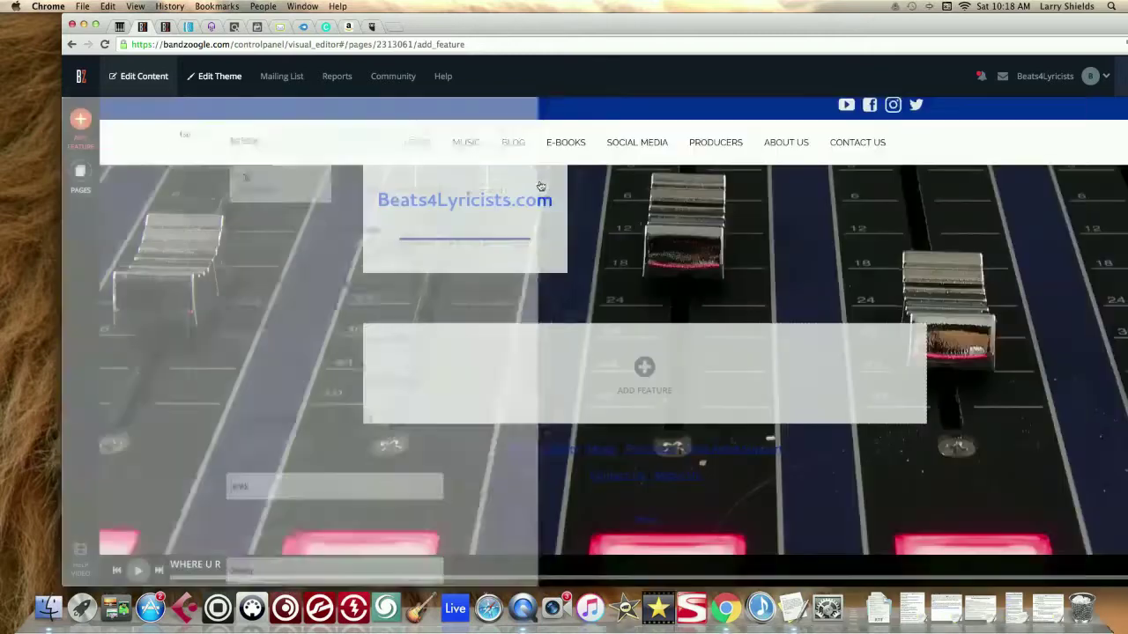
left_click(413, 338)
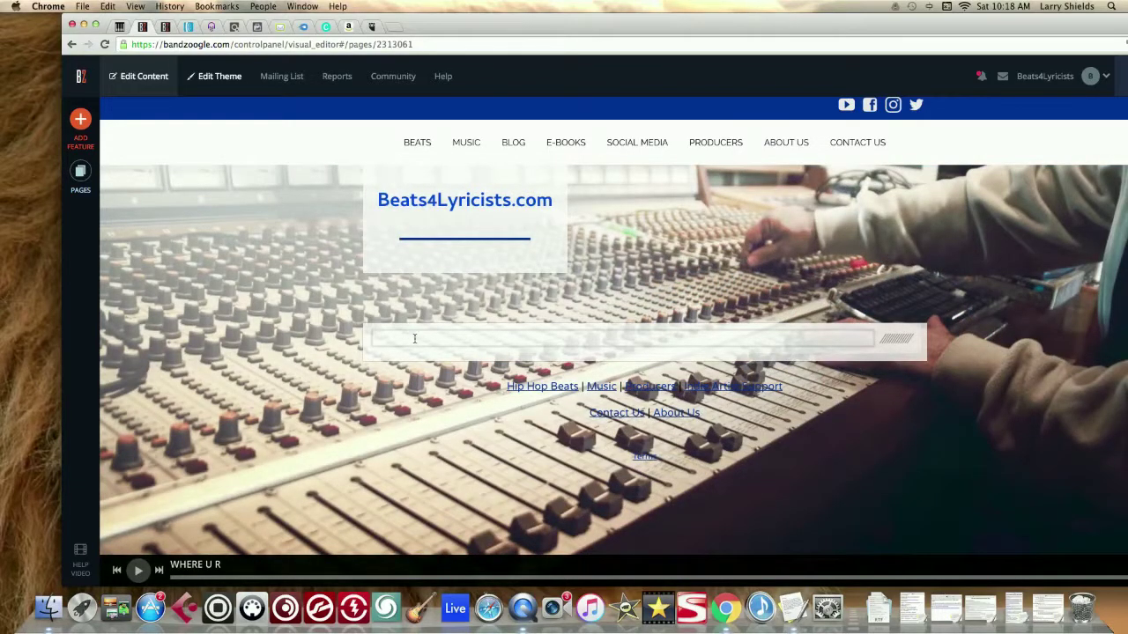
type("EAST COAST HIP HOP BEAT")
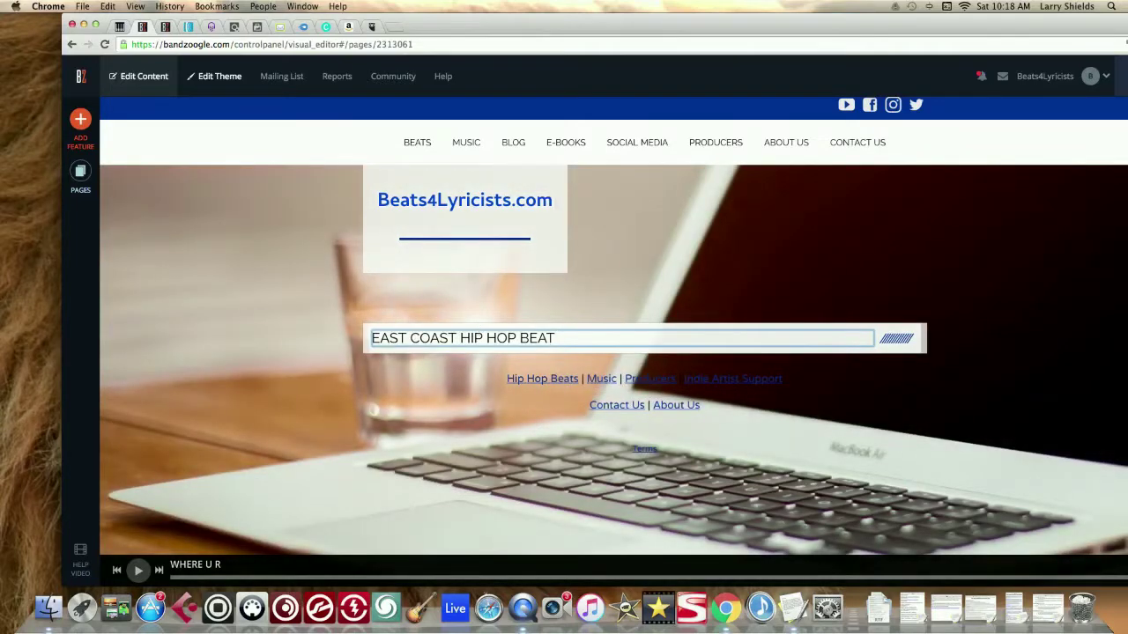
key("Return")
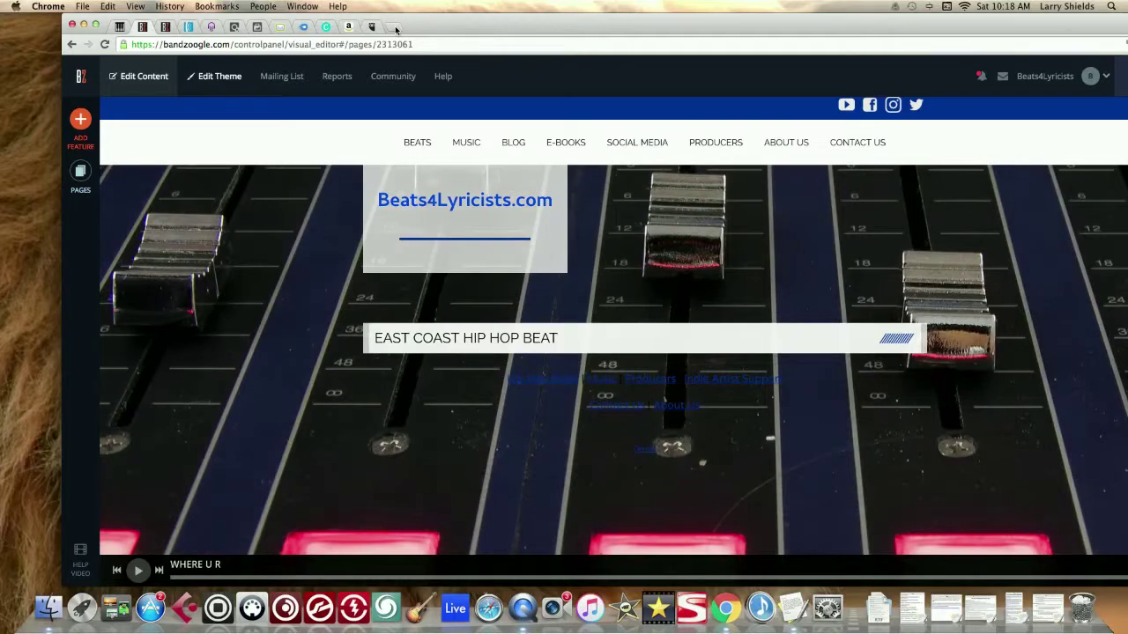
Open YouTube in a new browser tab, bring the whole window into view, and show the channel's playlists
left_click(396, 29)
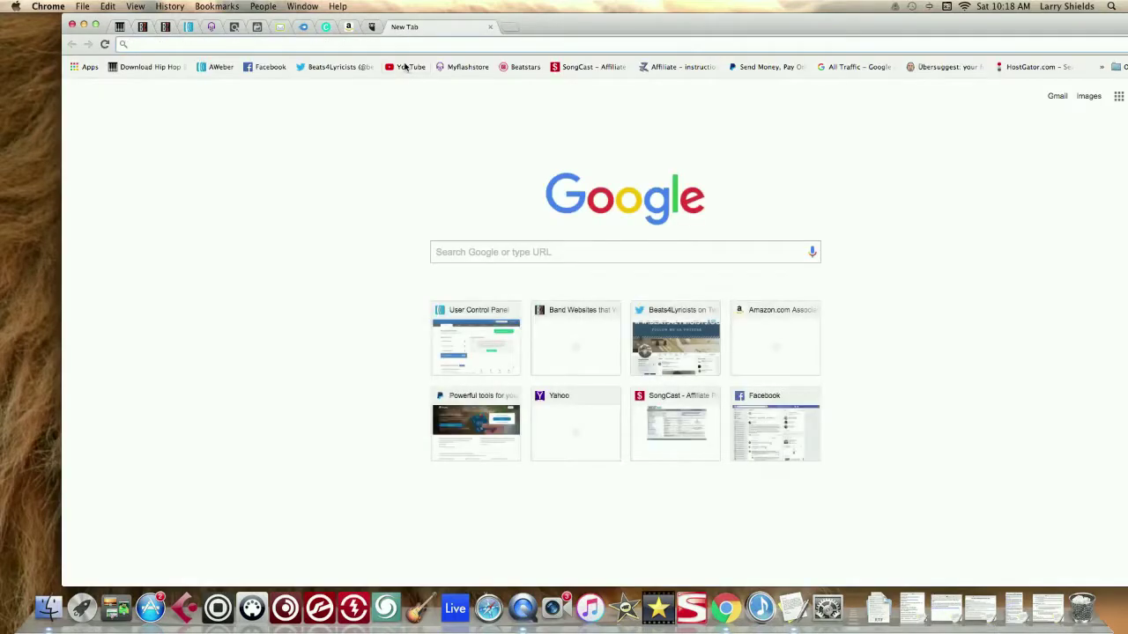
left_click(407, 70)
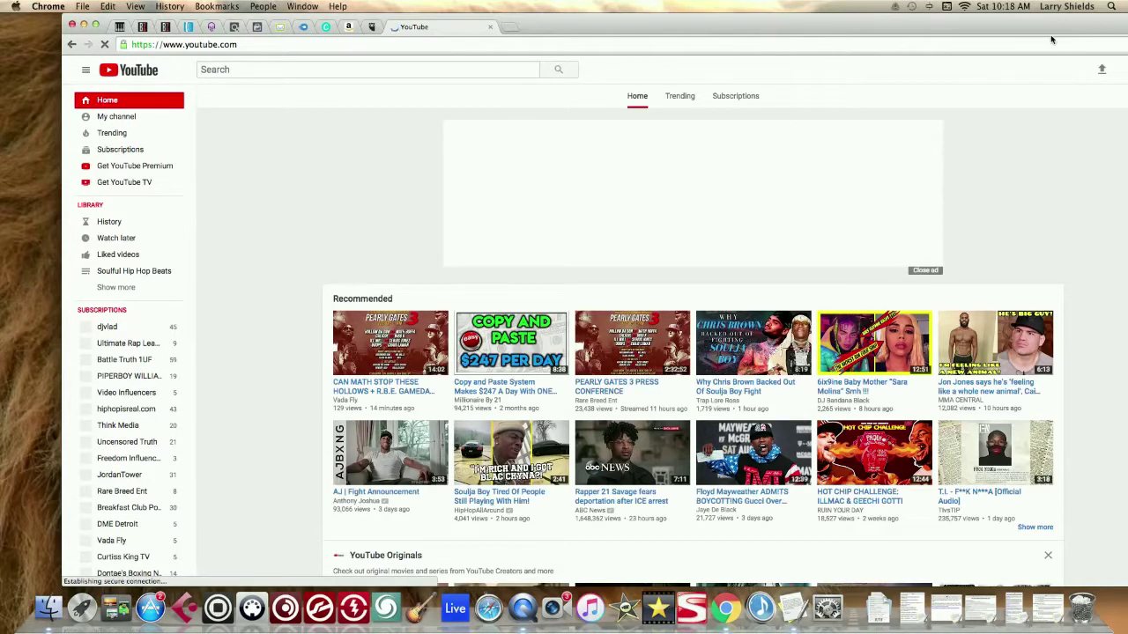
left_click_drag(1039, 24, 979, 25)
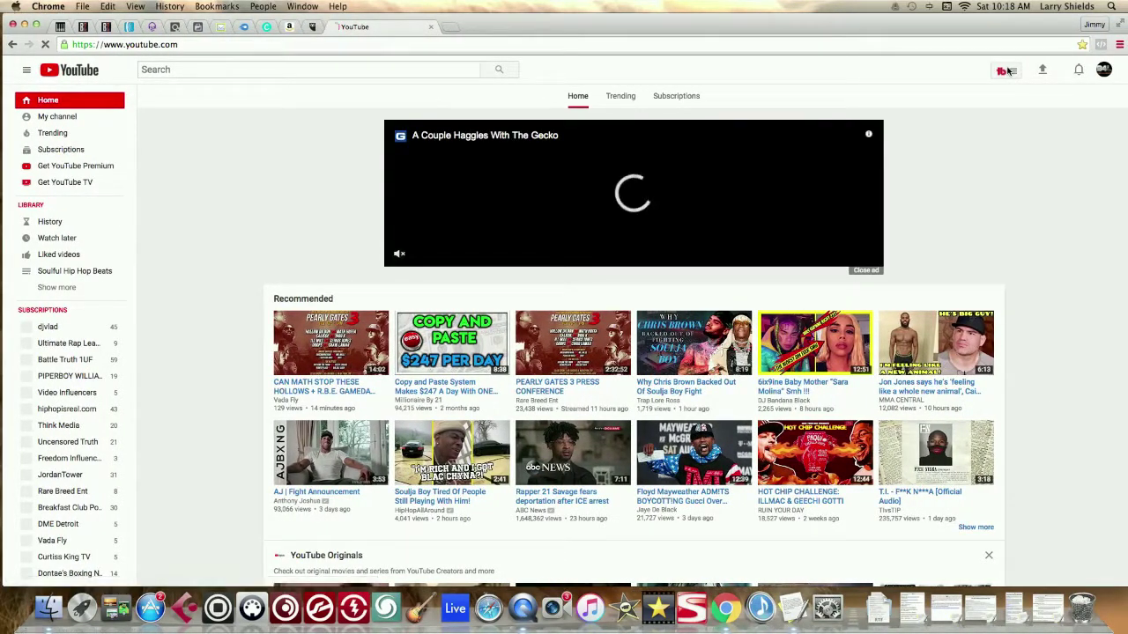
left_click(1009, 73)
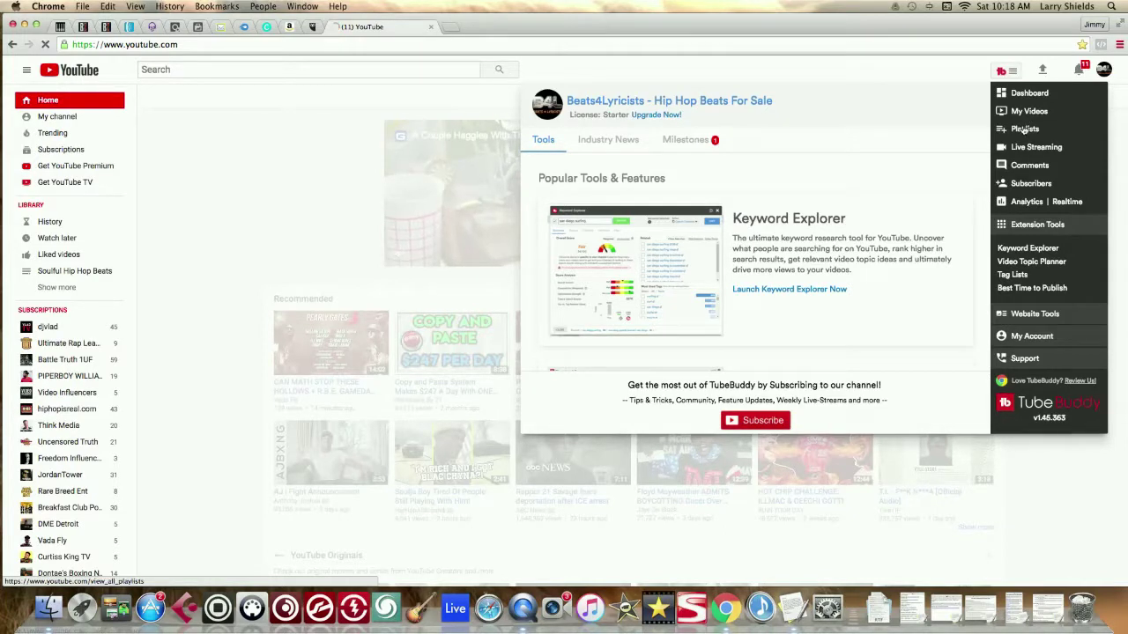
left_click(1024, 130)
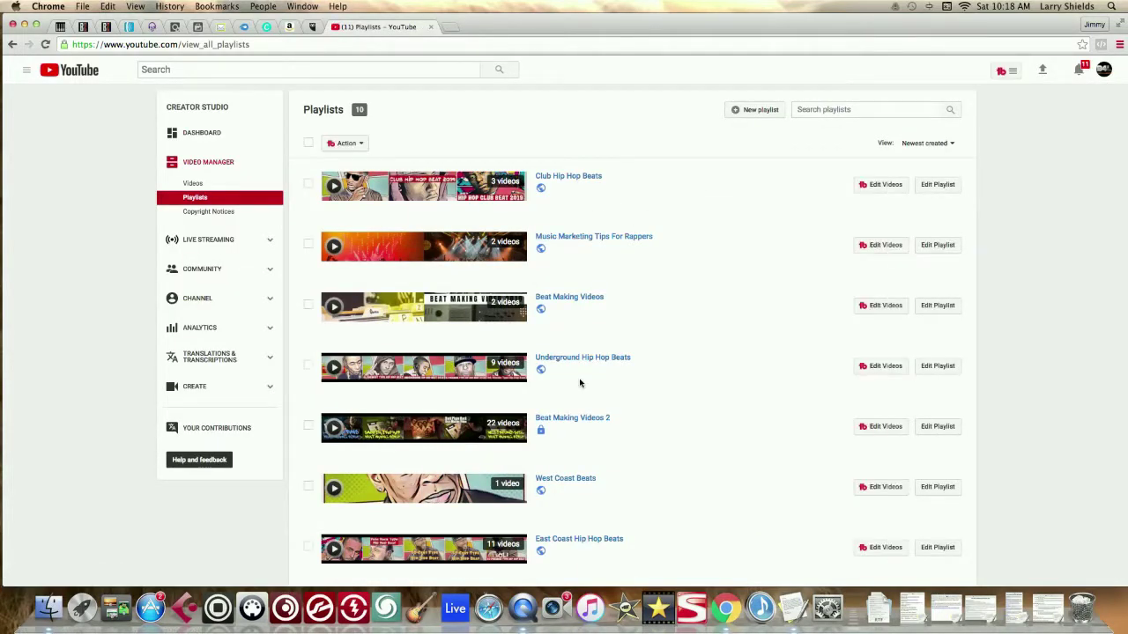
Open the East Coast Hip Hop Beats playlist and copy its embed code
scroll(579, 382, "down", 5)
scroll(580, 382, "up", 4)
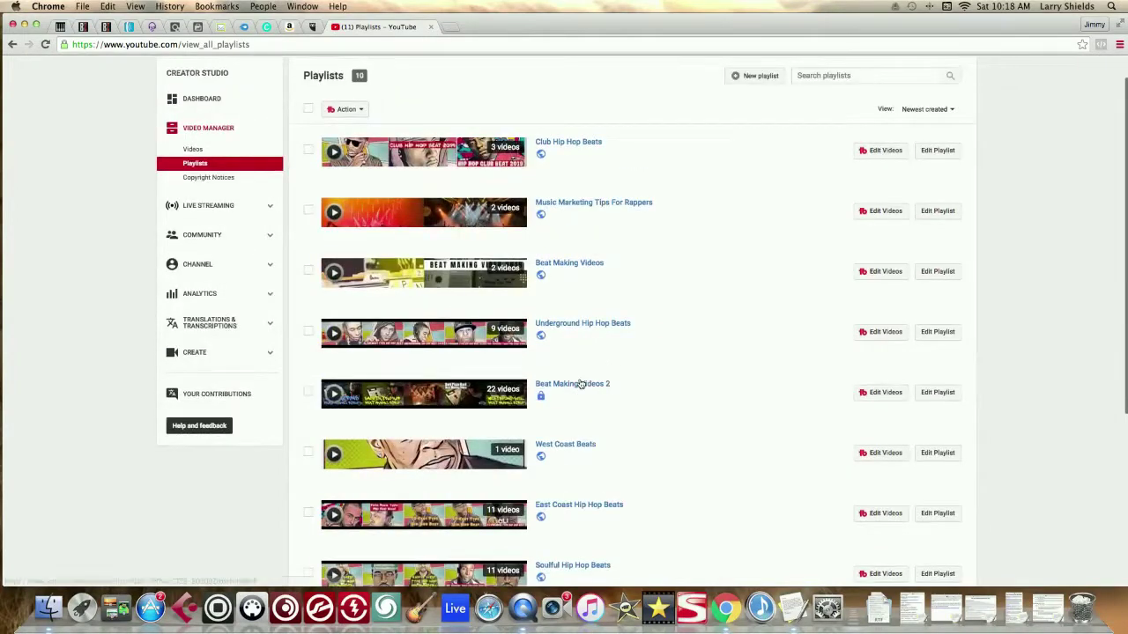
scroll(581, 383, "down", 3)
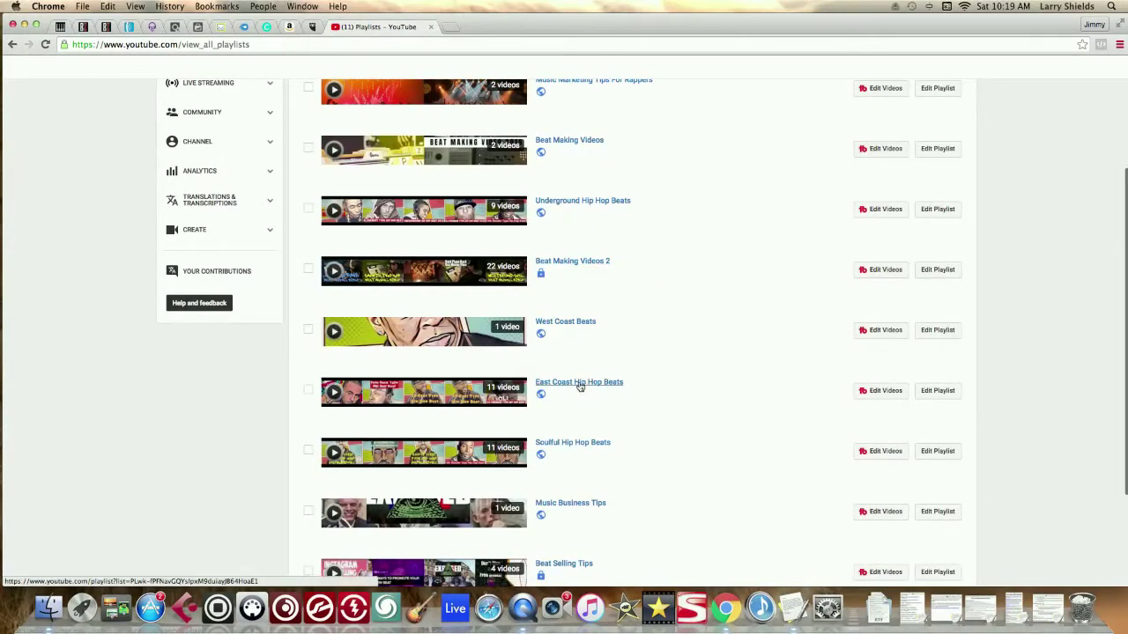
left_click(580, 383)
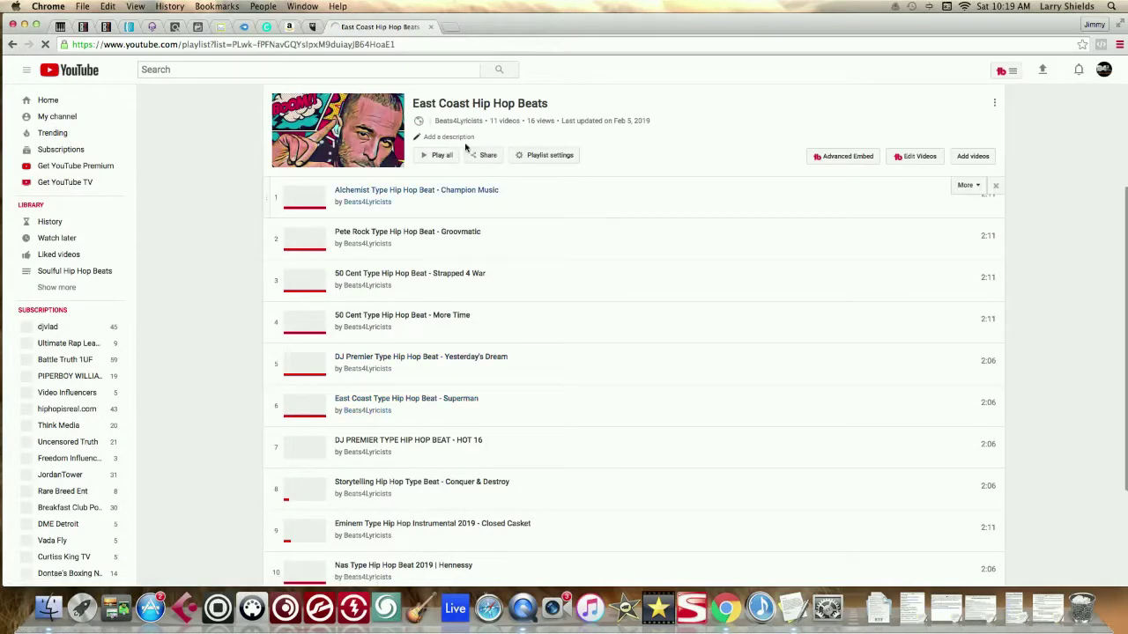
left_click(484, 155)
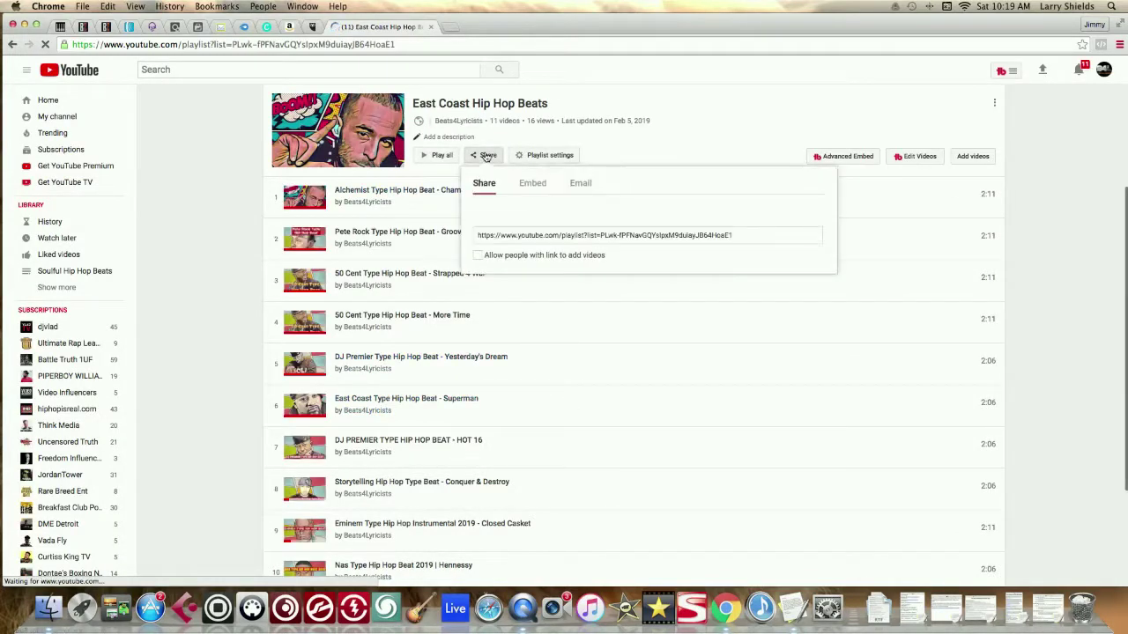
left_click(532, 183)
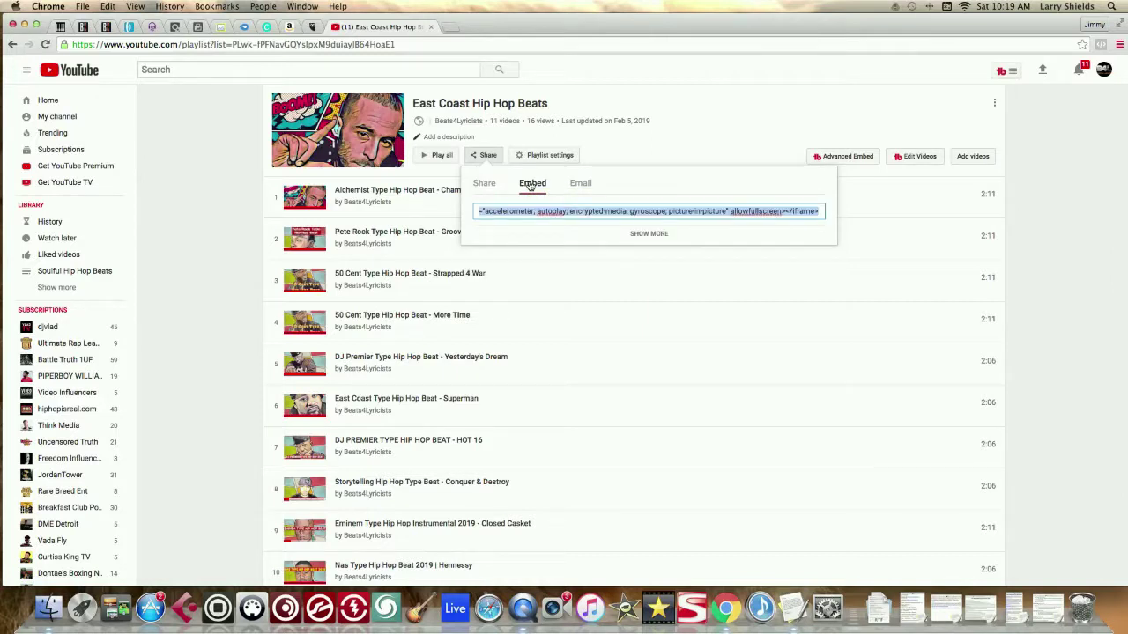
key("super+c")
Back in Bandzoogle, add an HTML Code feature below the Book Store page's title containing the copied playlist embed code, preview it and save
left_click(84, 29)
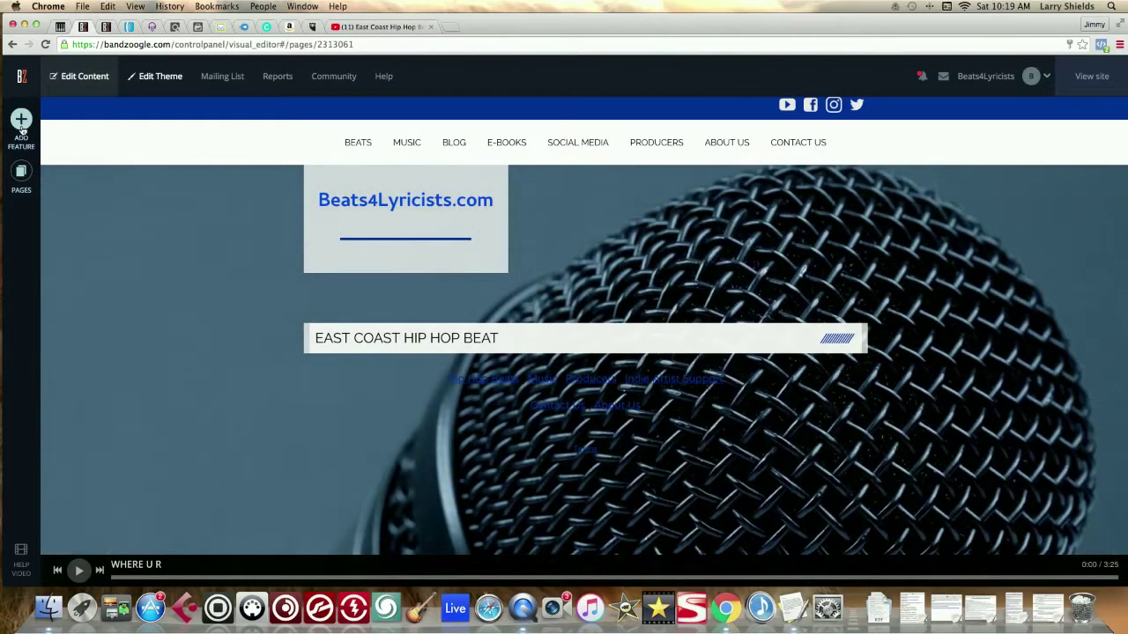
left_click(21, 125)
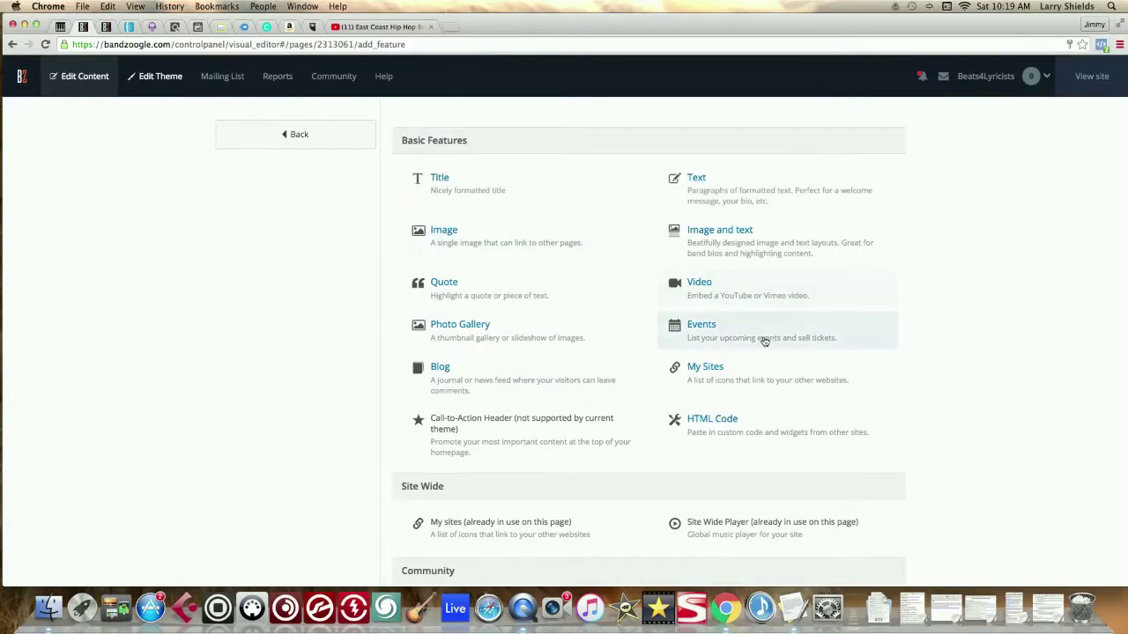
left_click(725, 431)
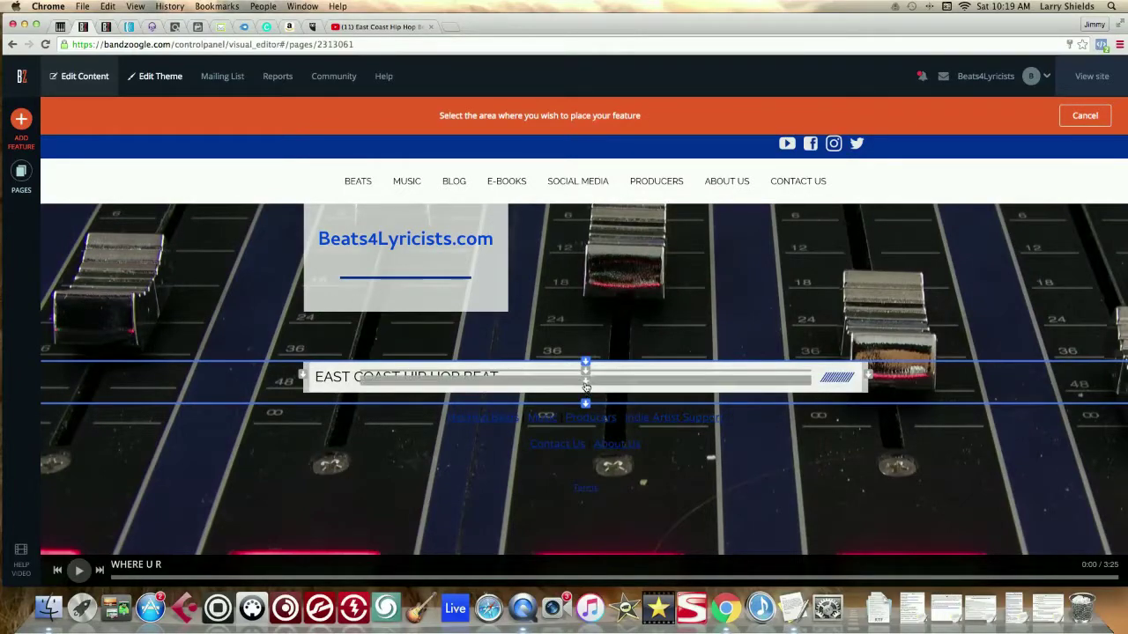
left_click(586, 385)
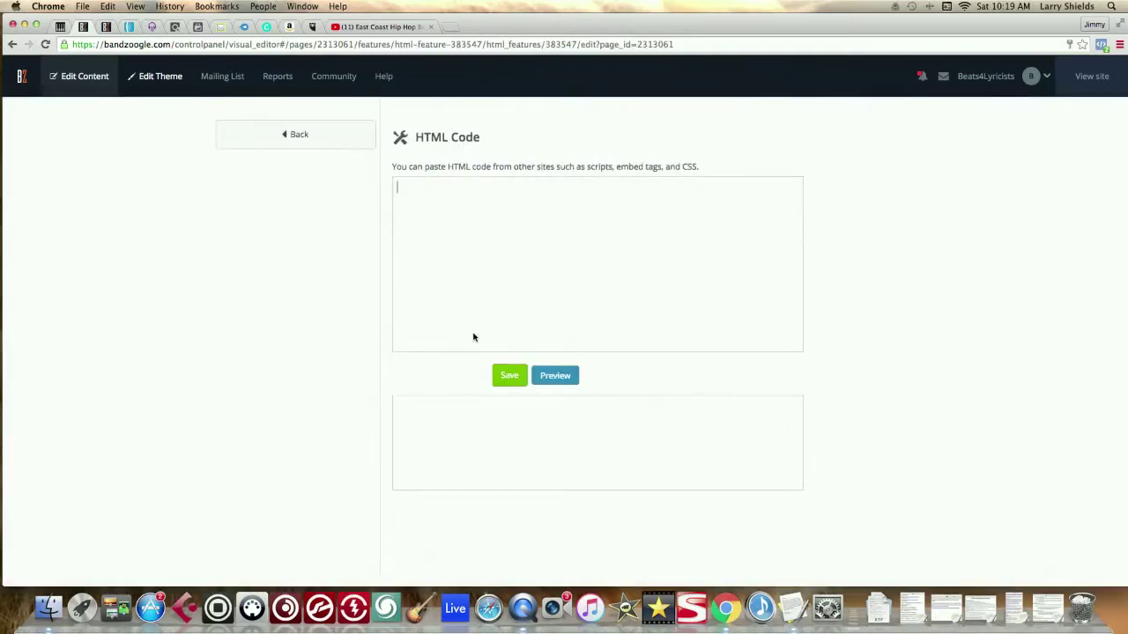
key("super+v")
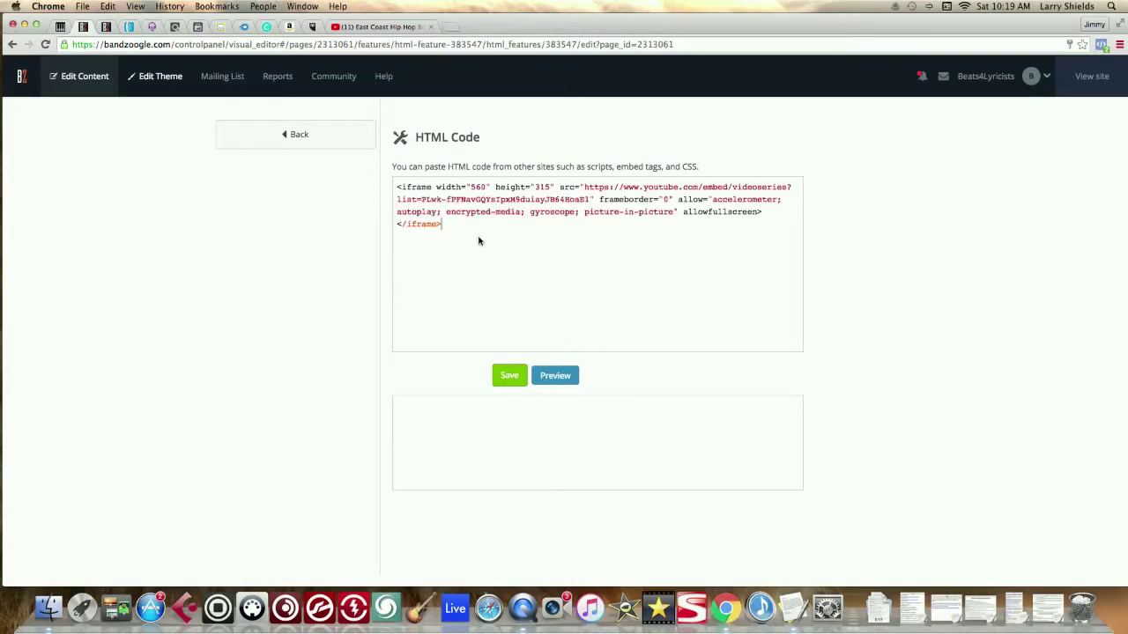
left_click(554, 377)
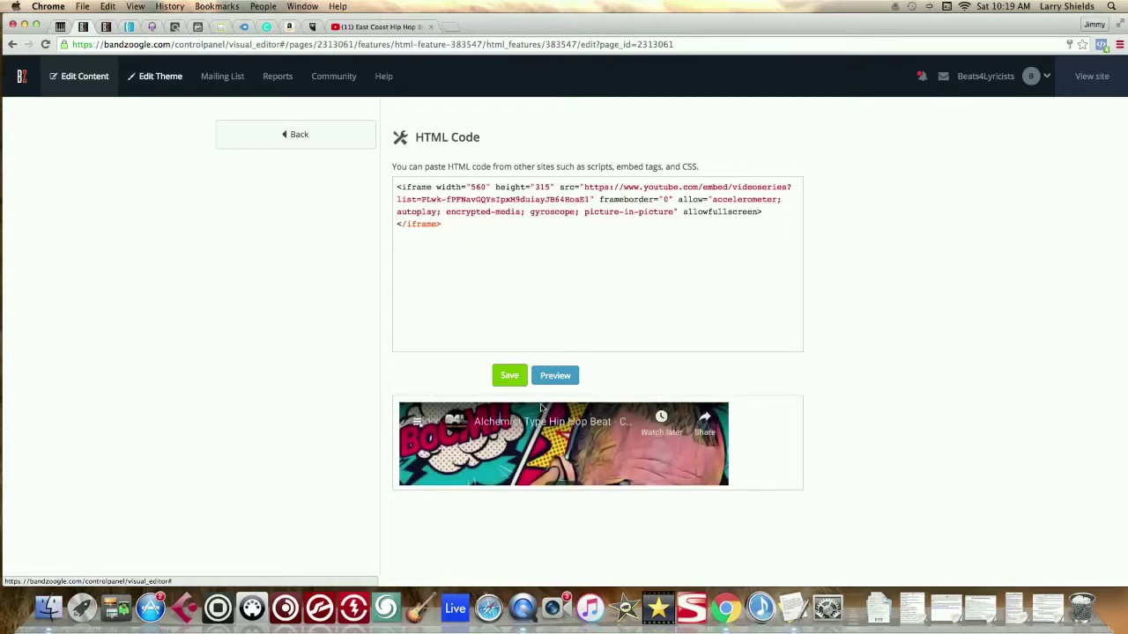
left_click(515, 379)
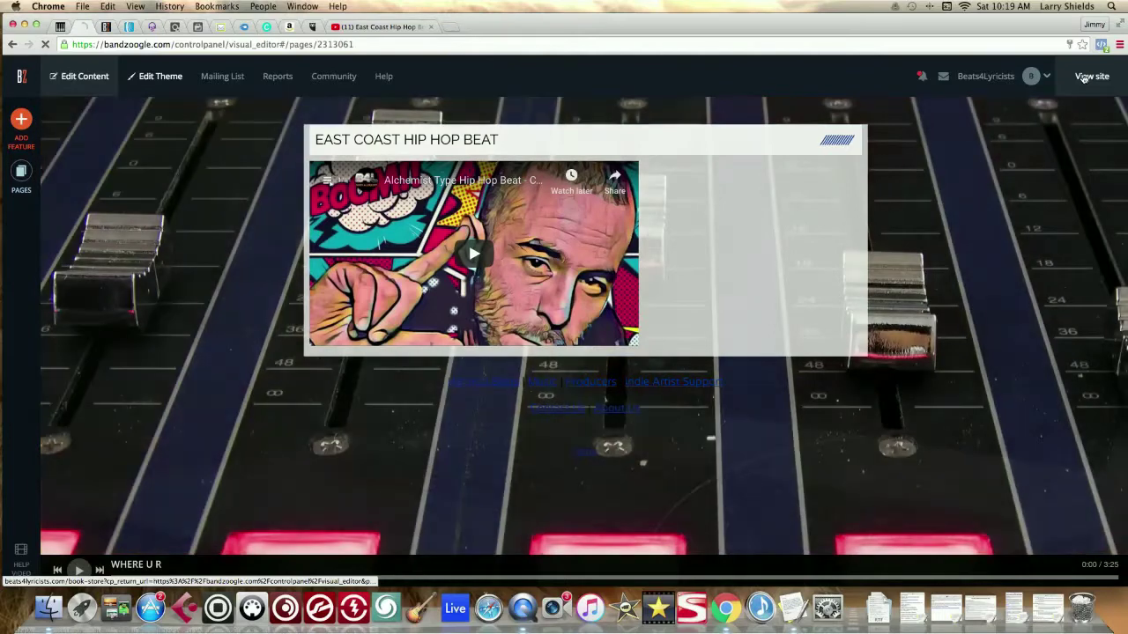
Check playback of the embedded playlist on the live Book Store page without the preview frame, and return to the page editor
left_click(1080, 76)
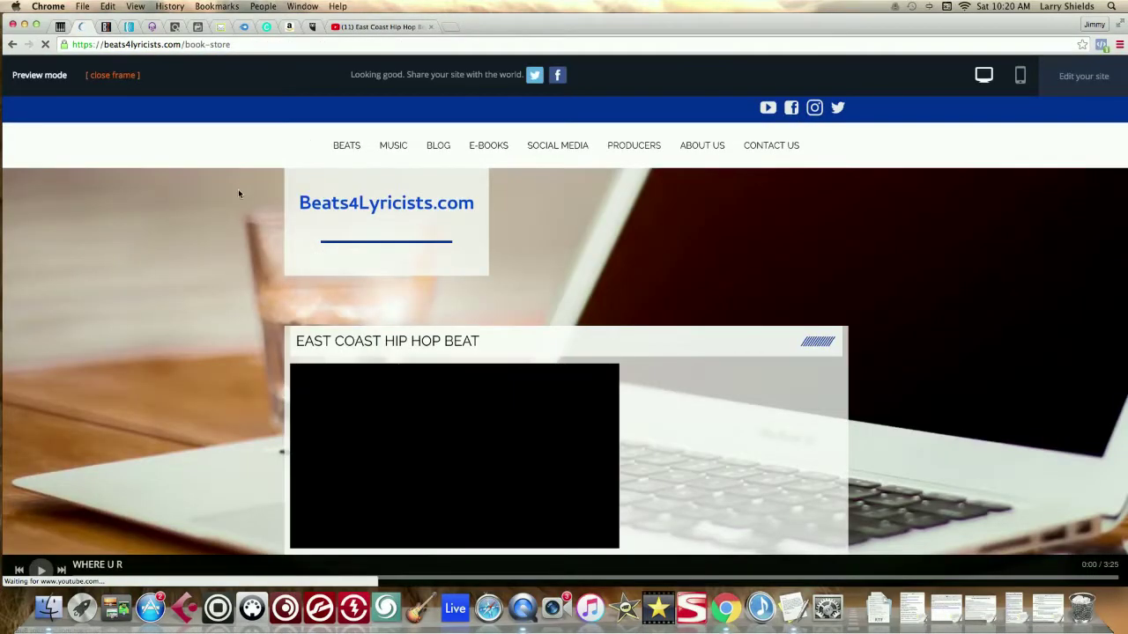
left_click(117, 76)
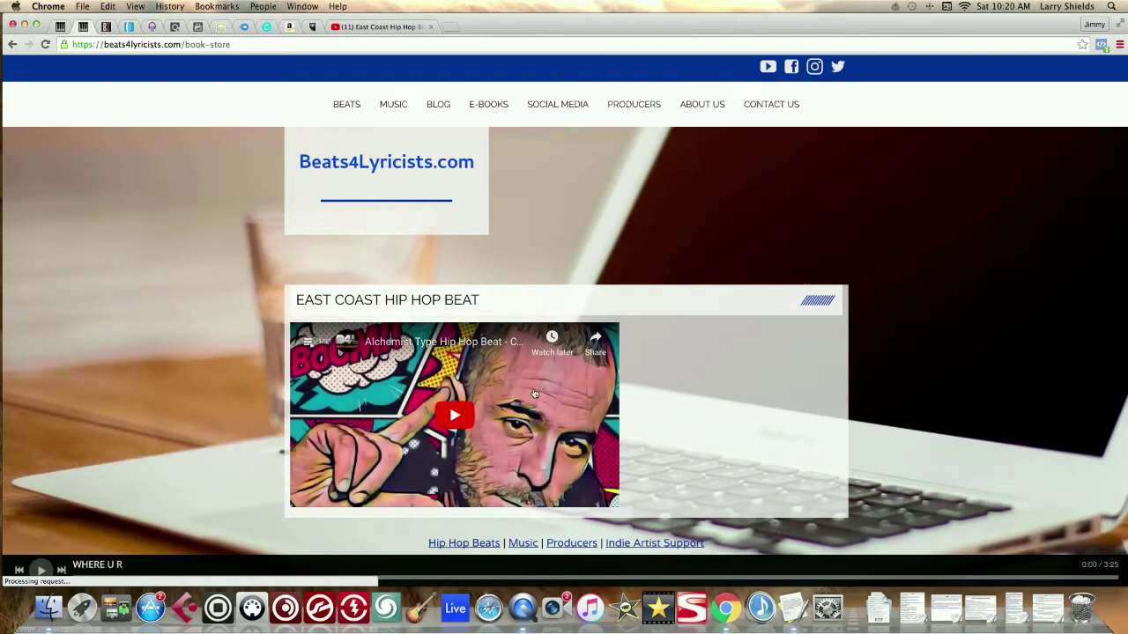
scroll(448, 297, "down", 3)
scroll(448, 352, "up", 2)
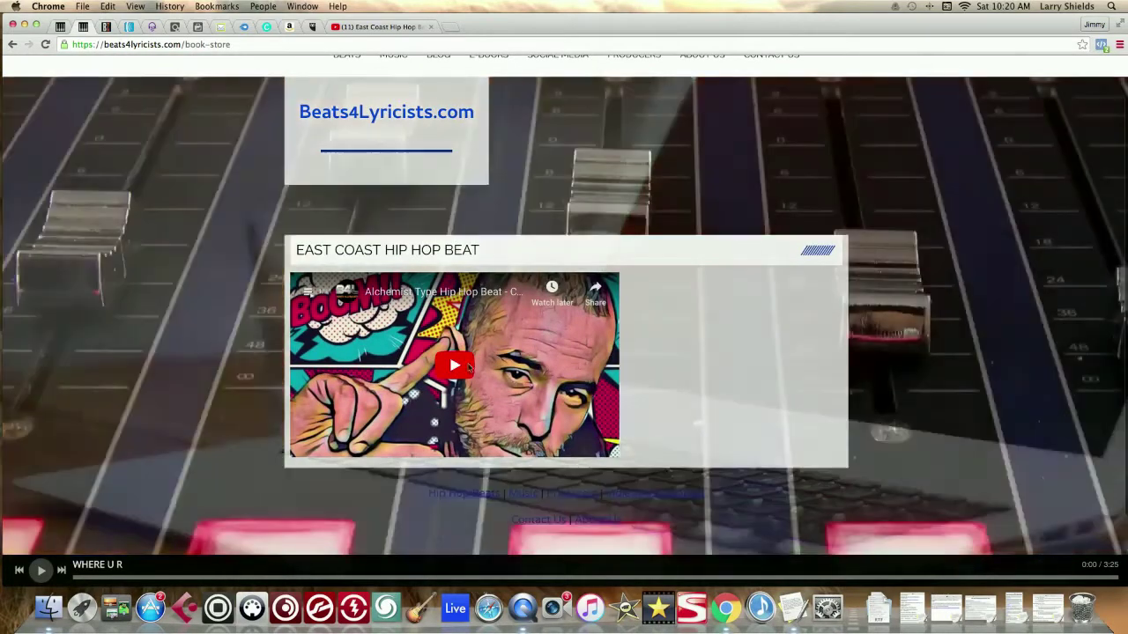
left_click(448, 353)
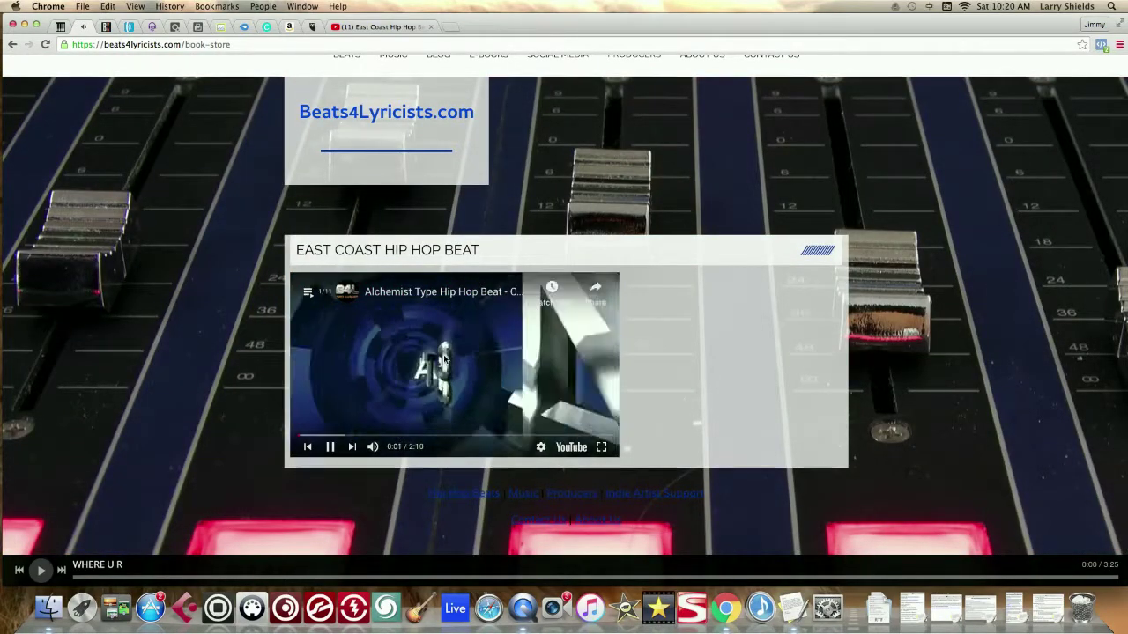
left_click(444, 359)
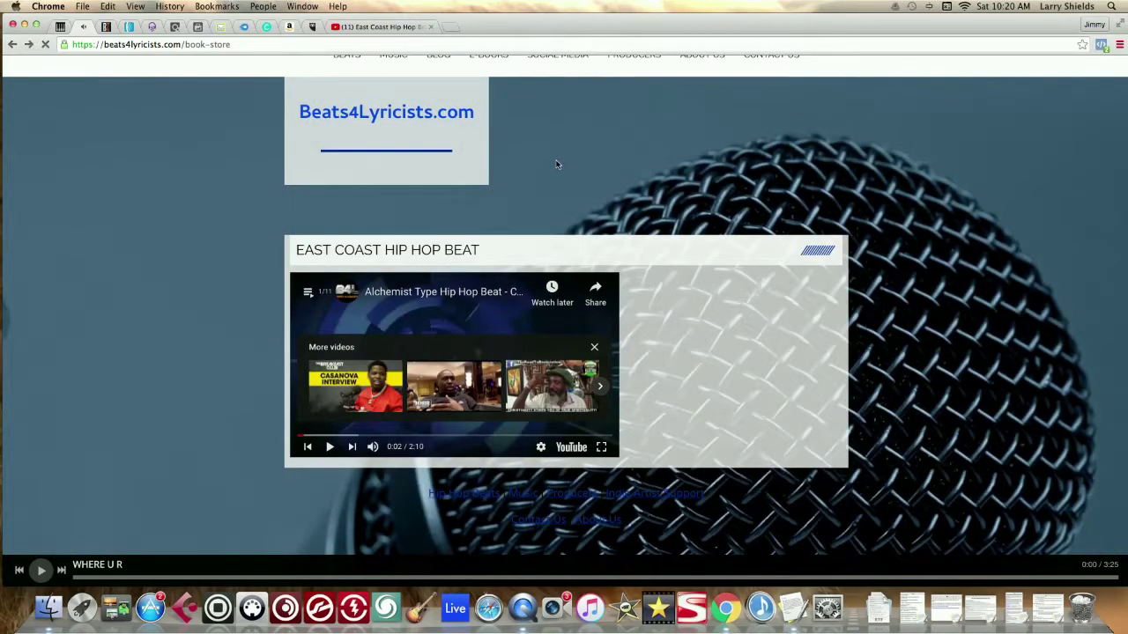
key("super+r")
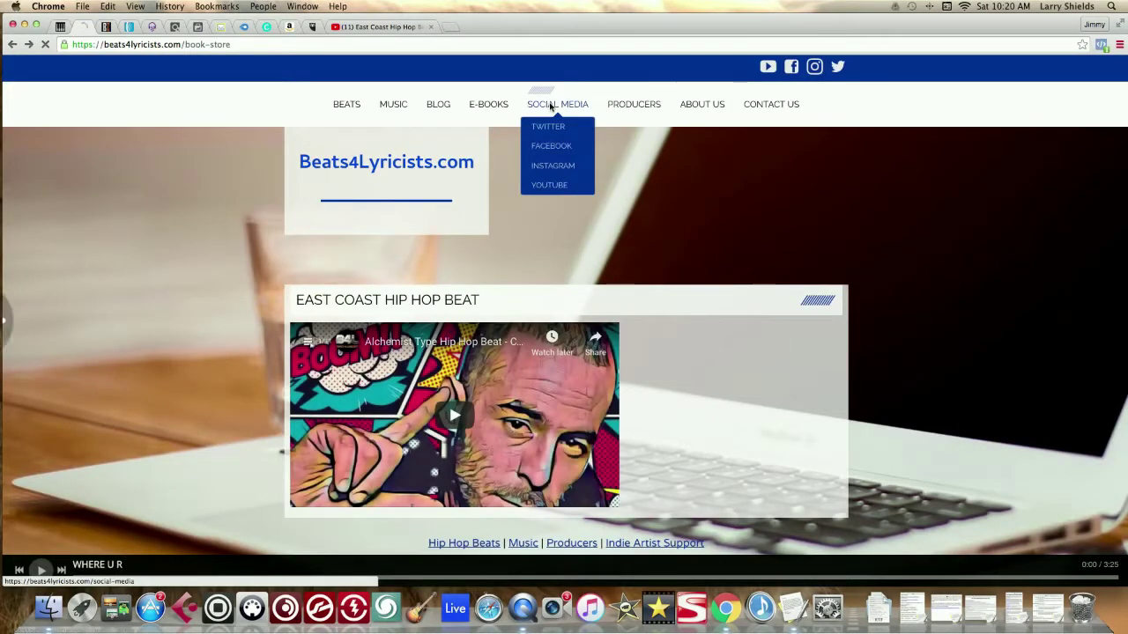
mouse_move(564, 108)
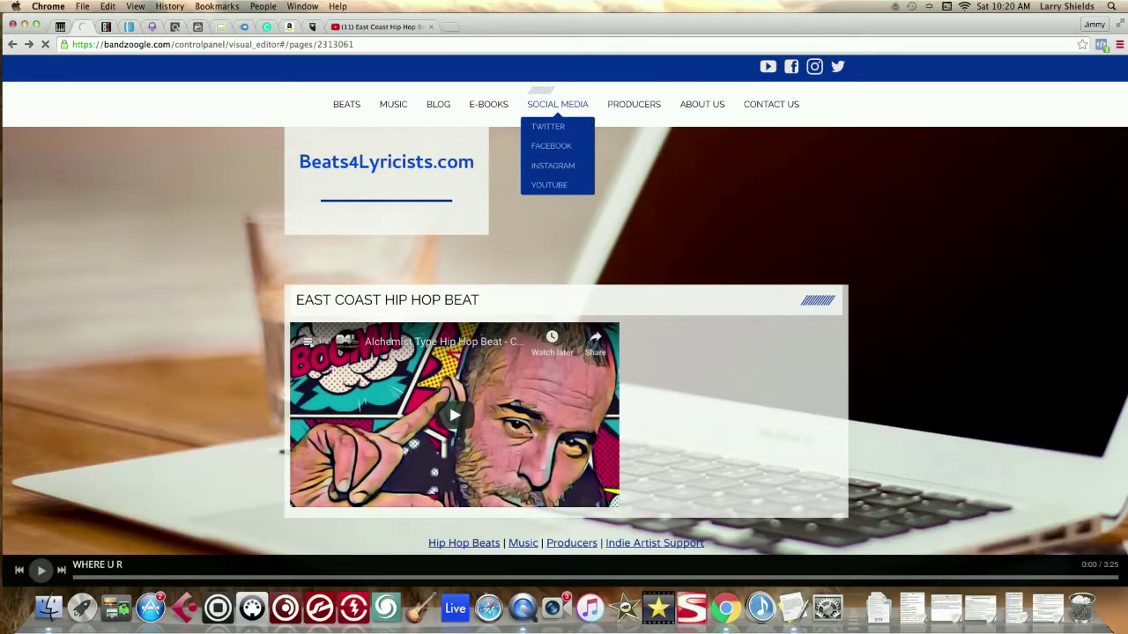
left_click_drag(735, 17, 715, 21)
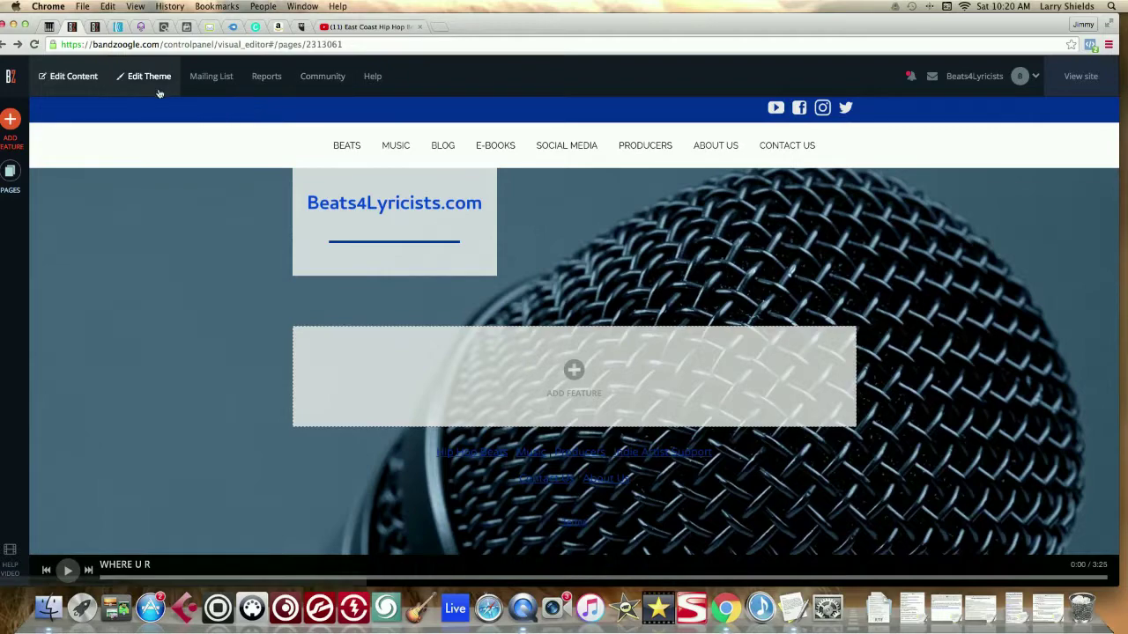
Add a Video feature to the empty section, try the playlist embed code as its video source, and clear the code
left_click(10, 123)
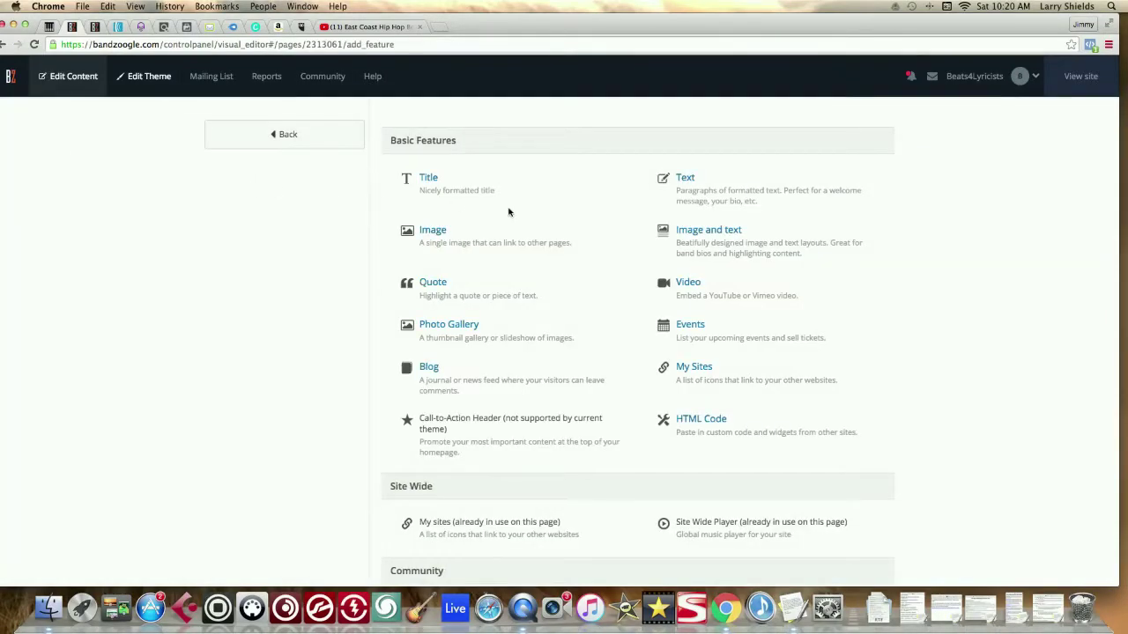
left_click(705, 292)
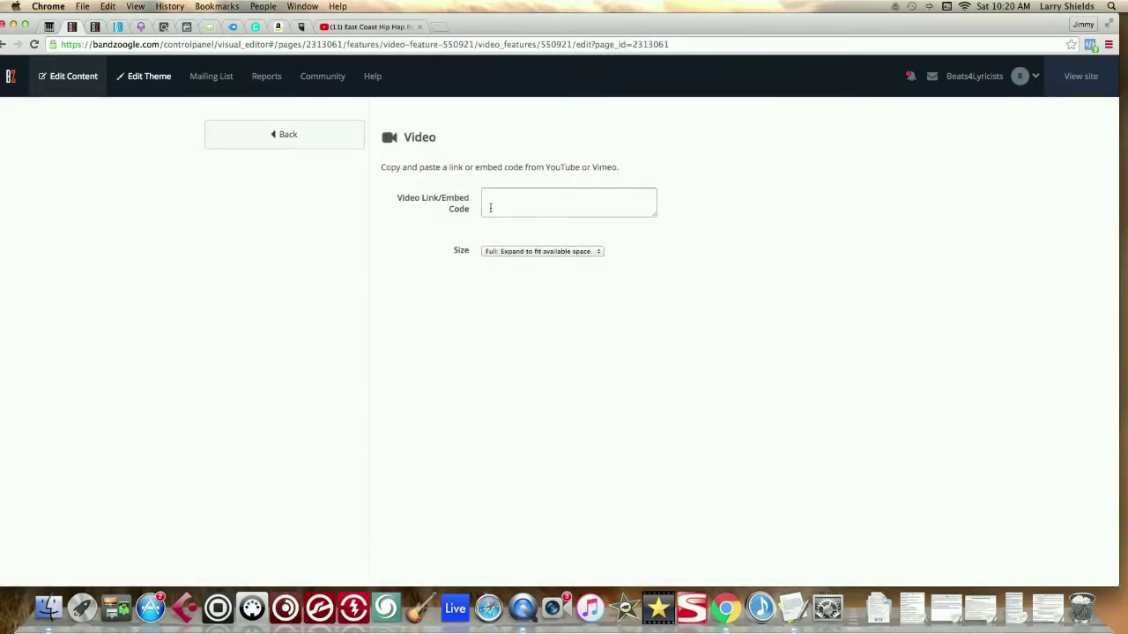
left_click(496, 201)
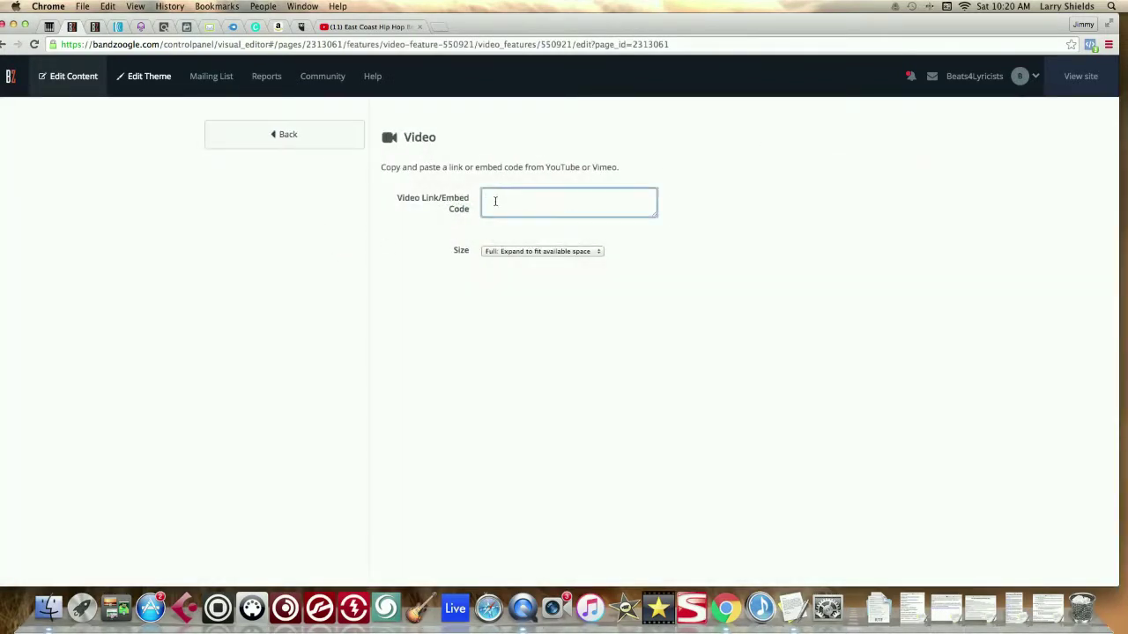
key("super+v")
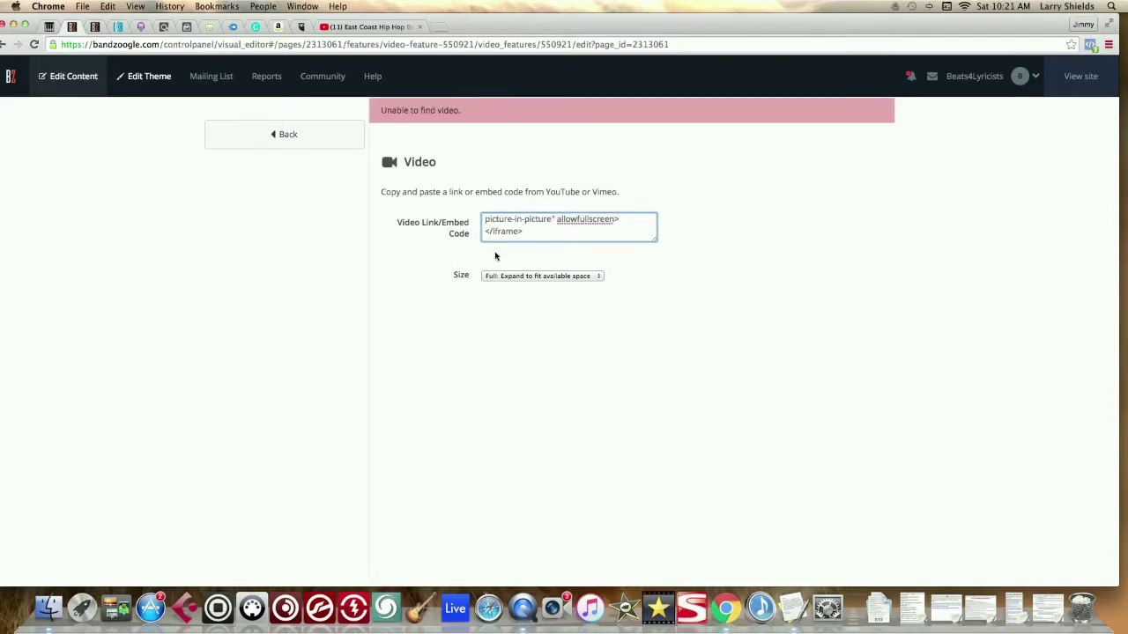
left_click_drag(527, 230, 478, 197)
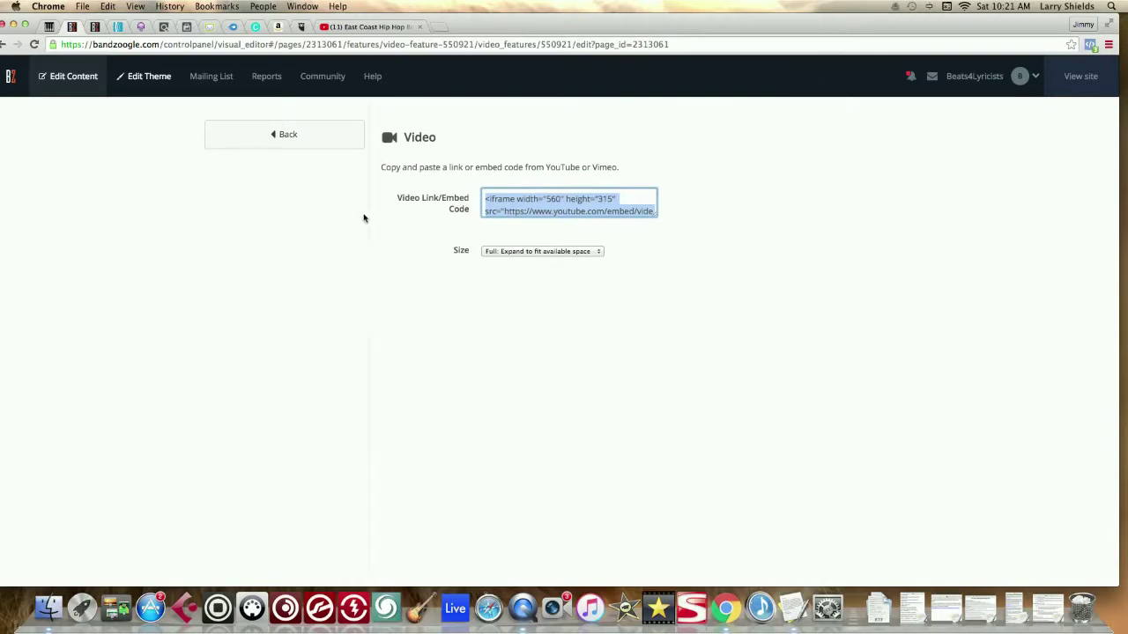
key("BackSpace")
left_click(283, 134)
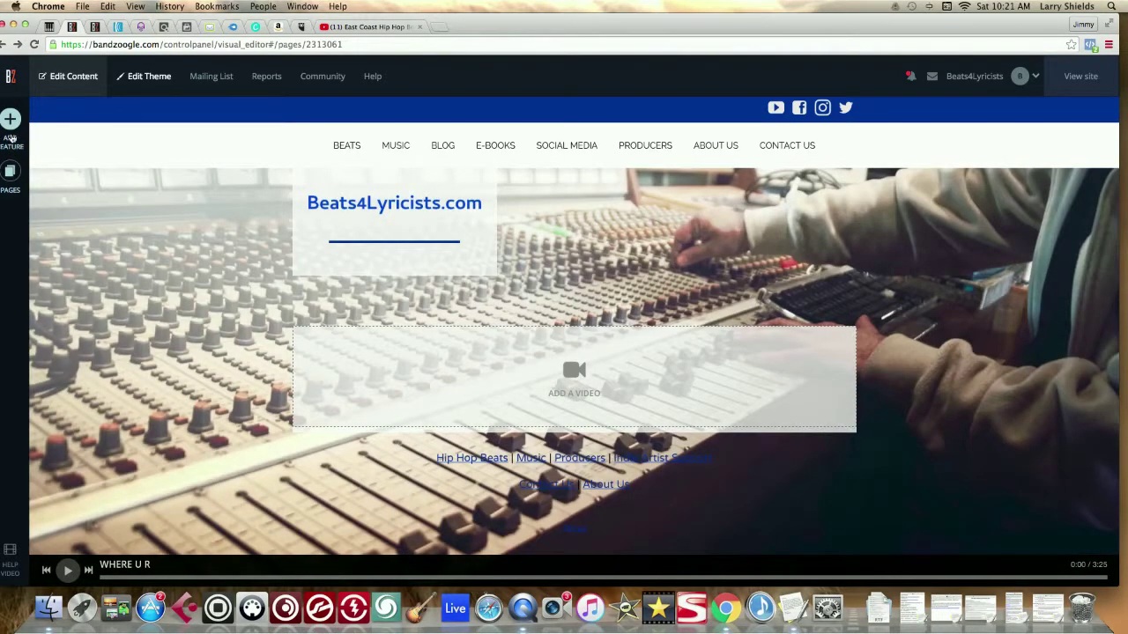
Start a new page of the Store page type with the title "Store Demo"
left_click(11, 174)
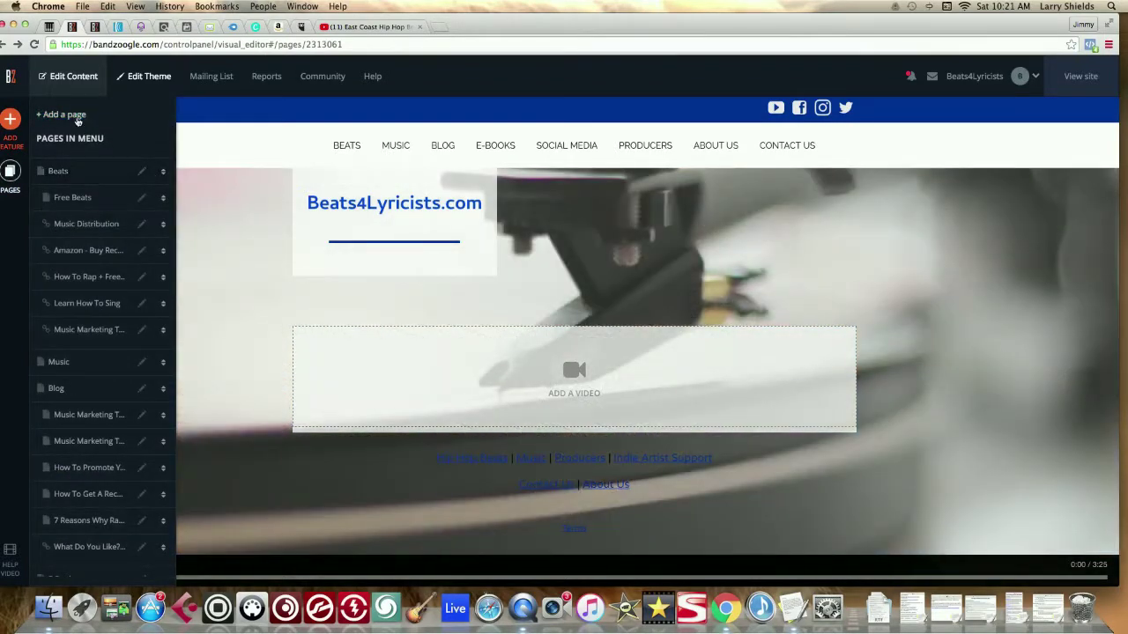
left_click(78, 122)
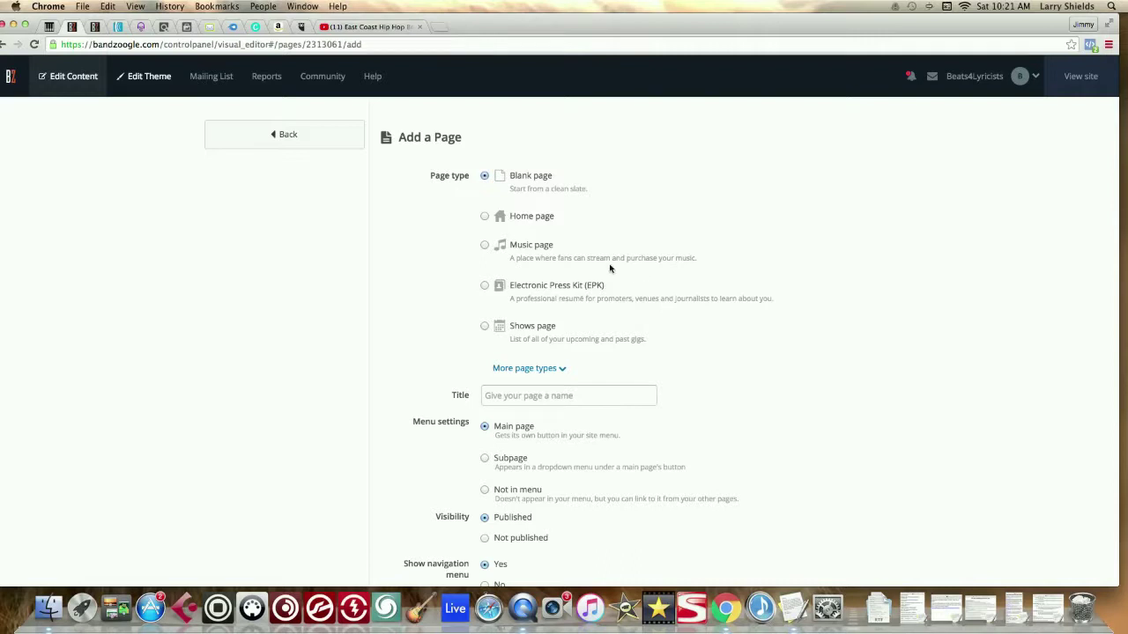
left_click(550, 370)
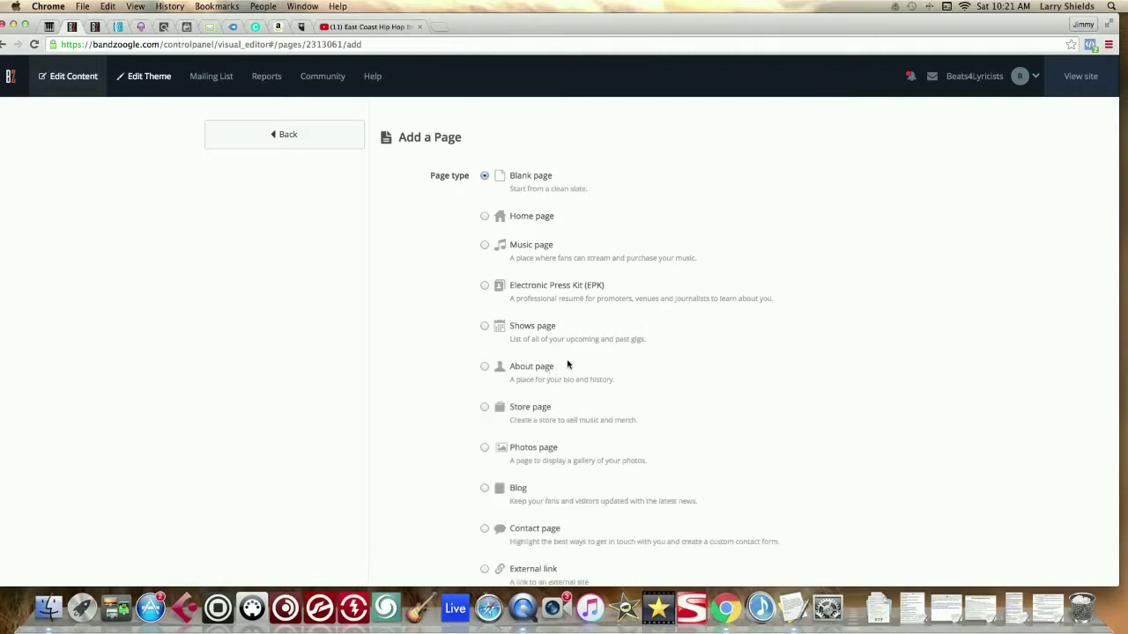
scroll(569, 361, "down", 2)
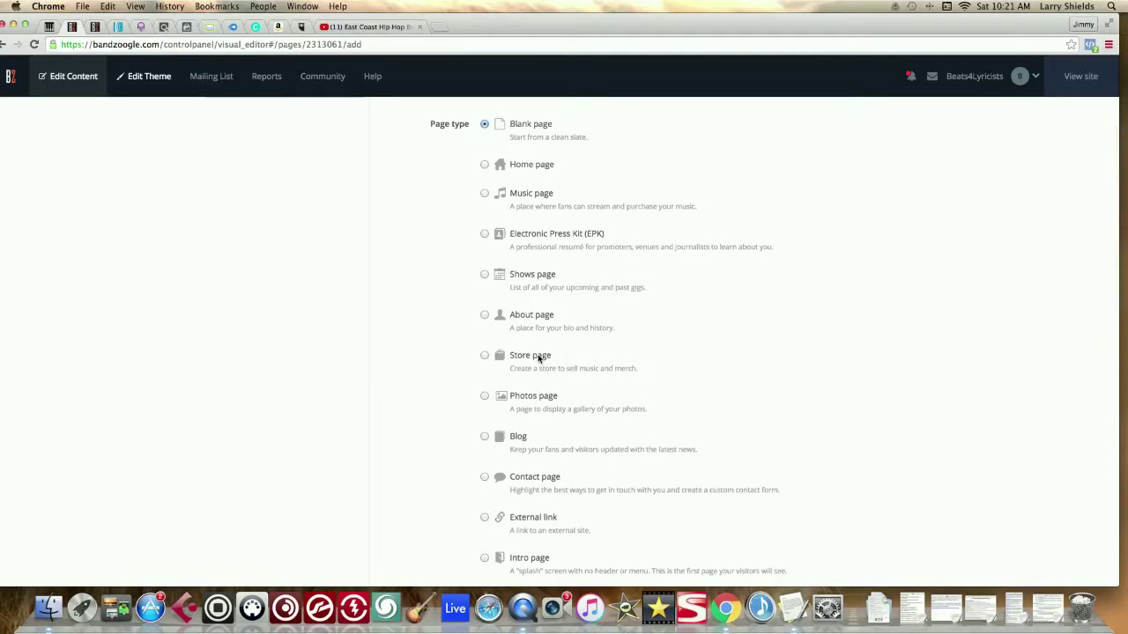
left_click(484, 355)
scroll(471, 358, "down", 5)
left_click(515, 367)
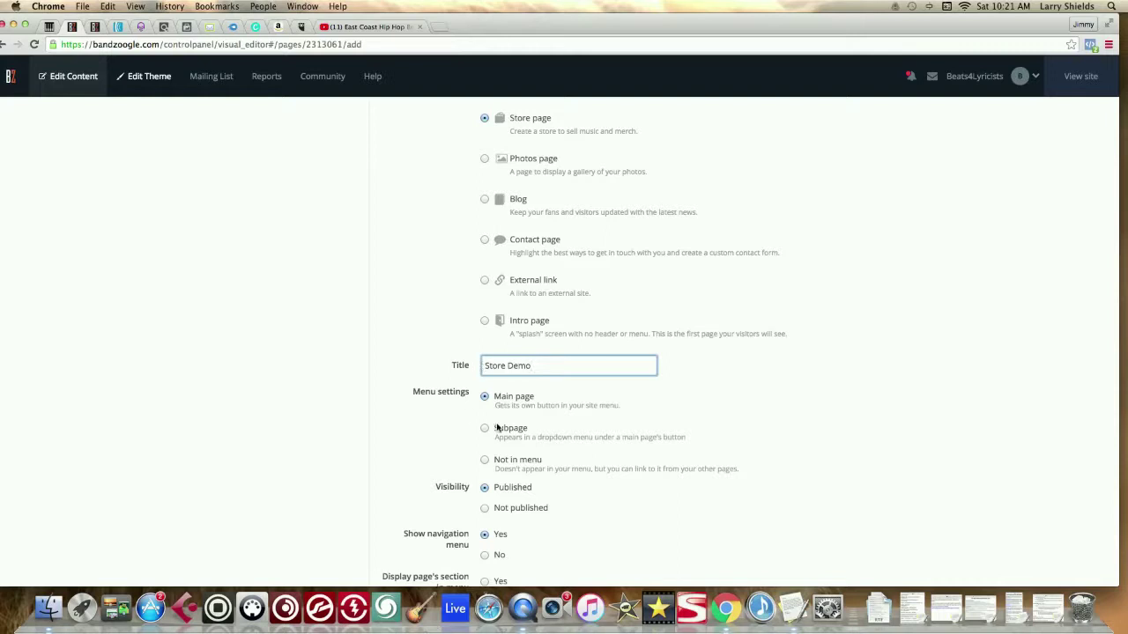
Set the Store Demo page's visibility to Not published and create the page
scroll(500, 400, "down", 2)
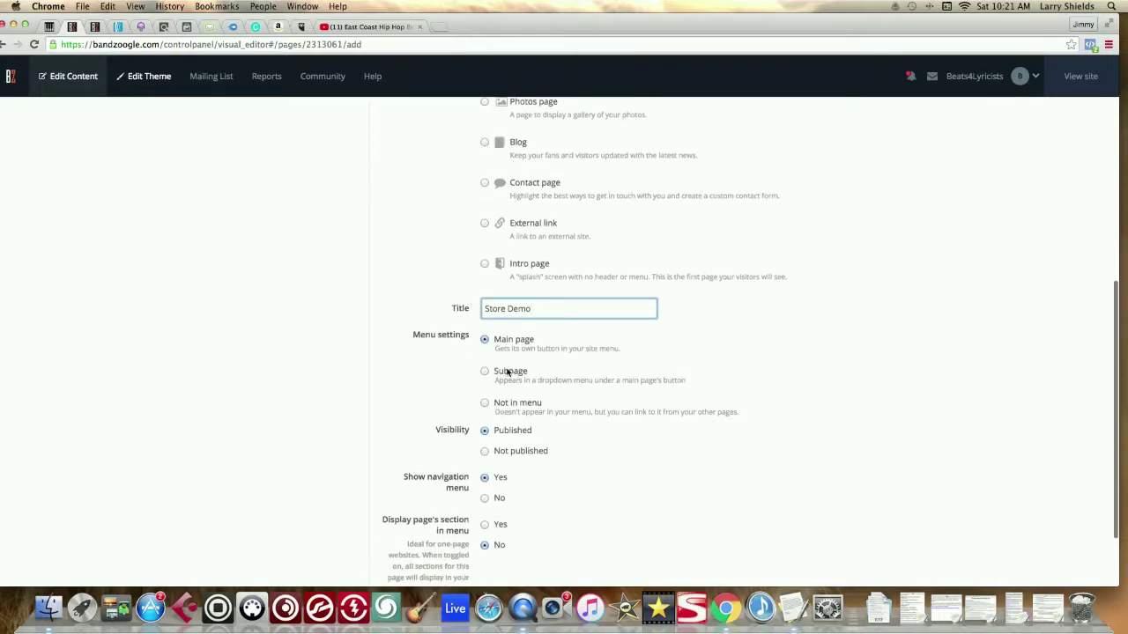
scroll(492, 450, "down", 1)
left_click(486, 426)
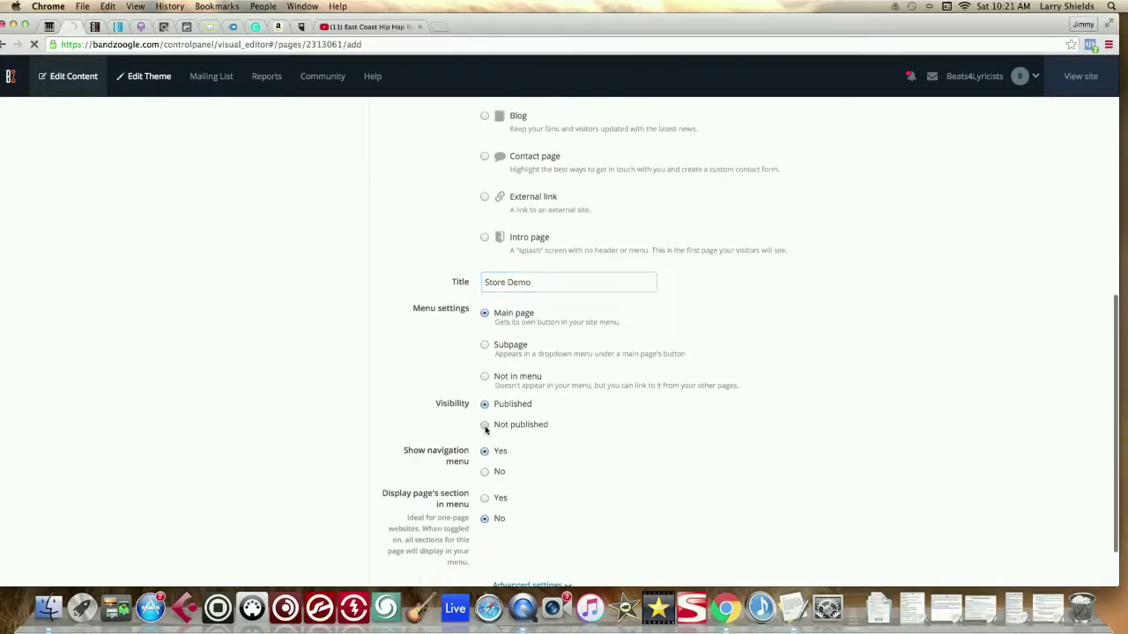
scroll(500, 452, "down", 2)
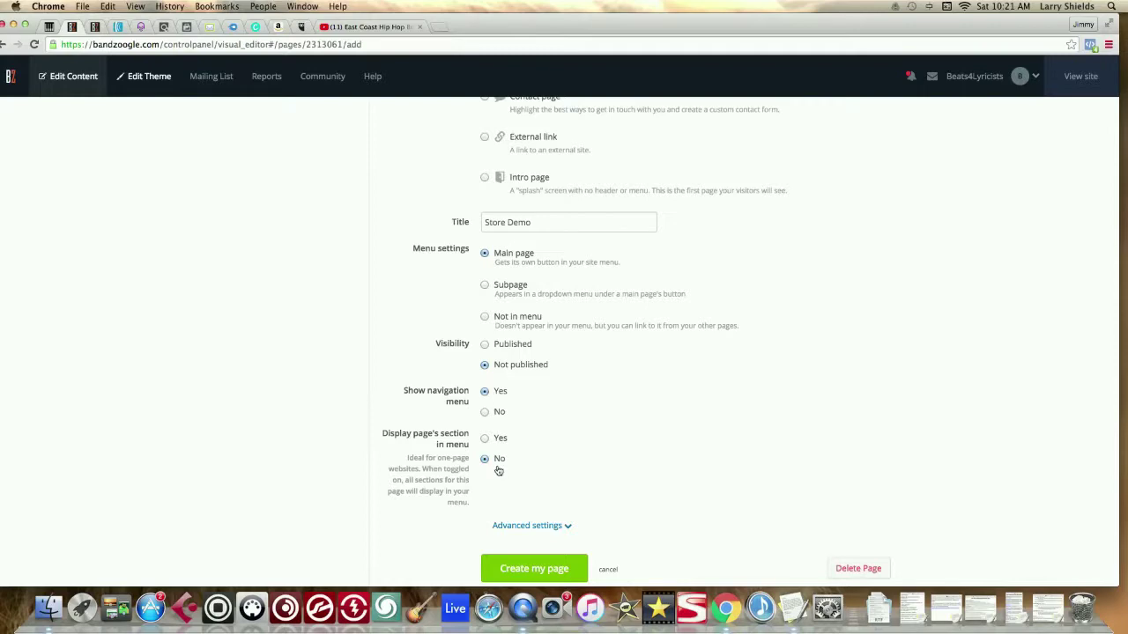
left_click(523, 569)
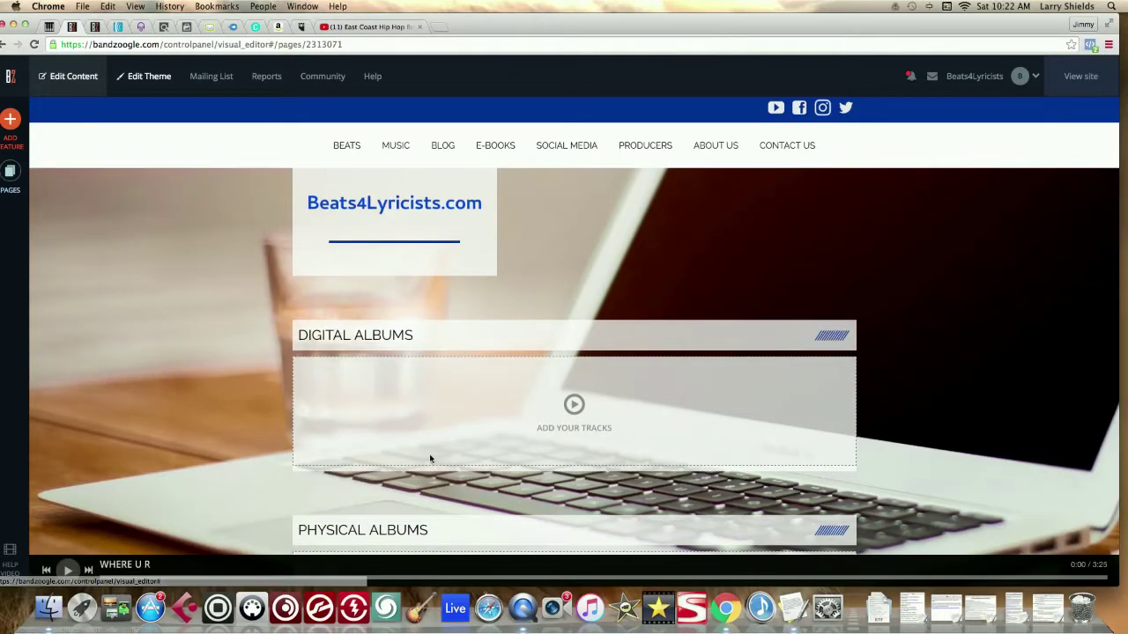
Examine the ready-made sections of the new store page, from Digital Albums down to Digital Goods
scroll(253, 434, "down", 1)
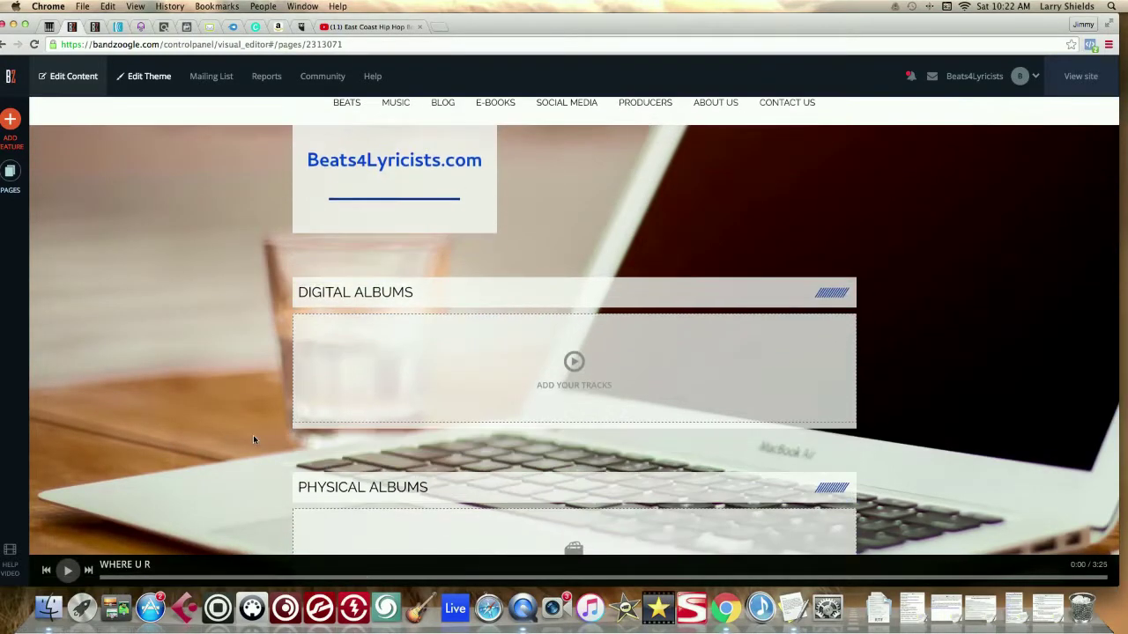
scroll(253, 434, "down", 2)
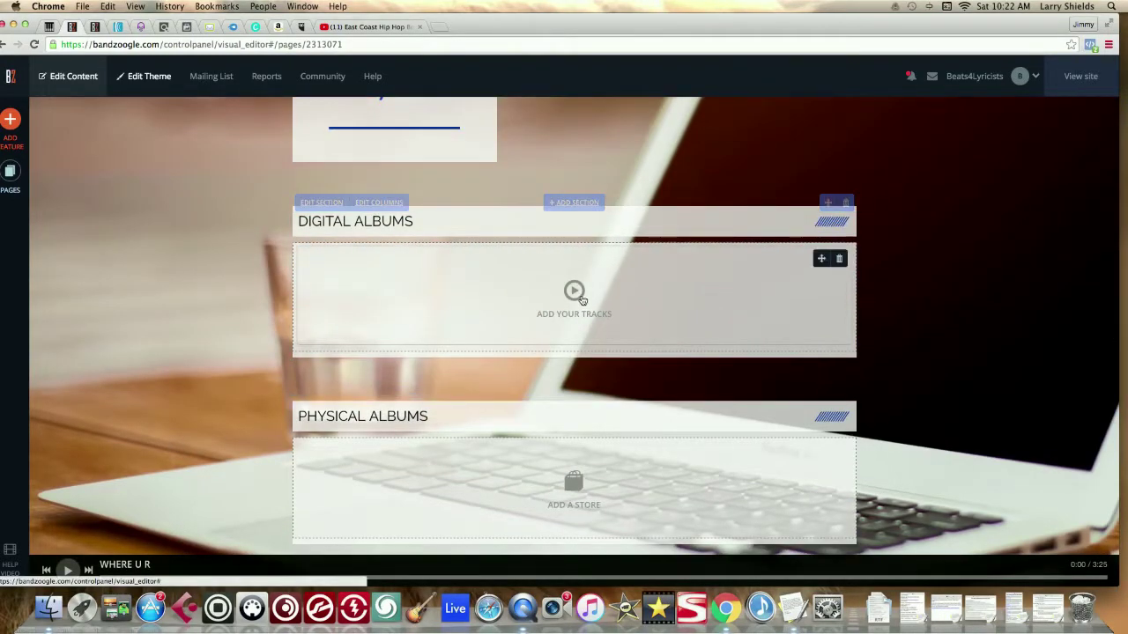
scroll(336, 329, "down", 5)
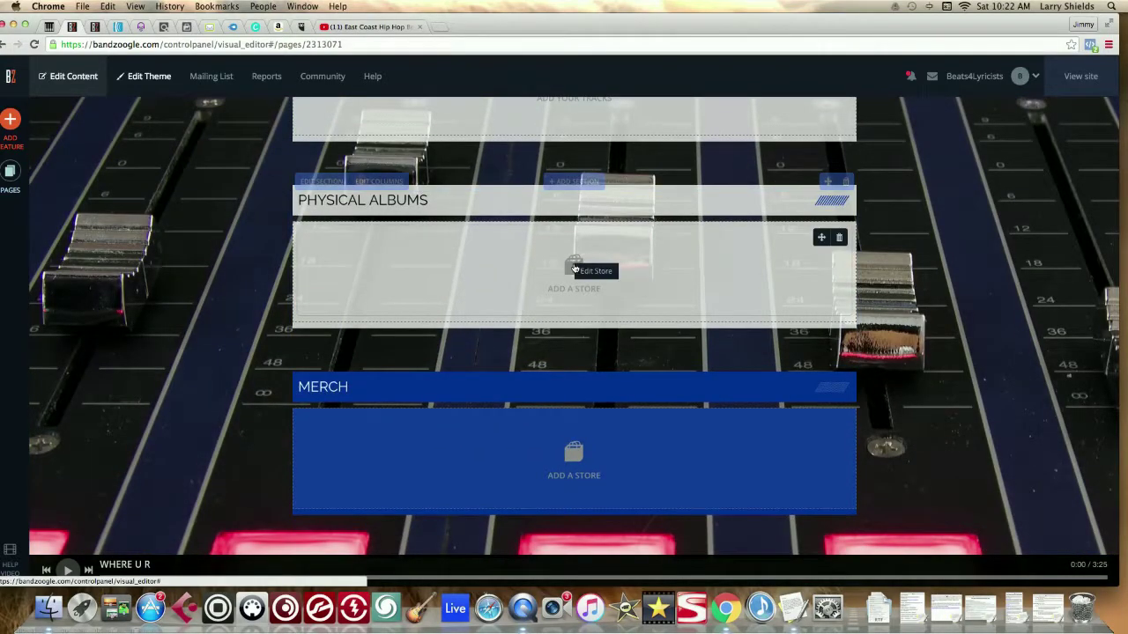
scroll(488, 304, "down", 4)
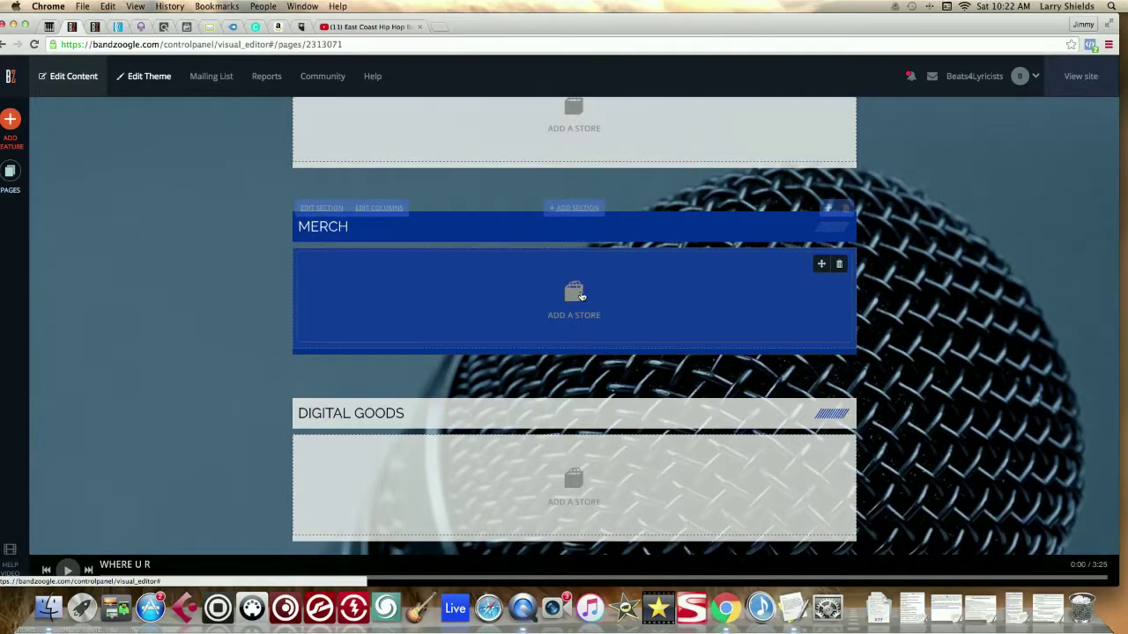
scroll(575, 296, "down", 4)
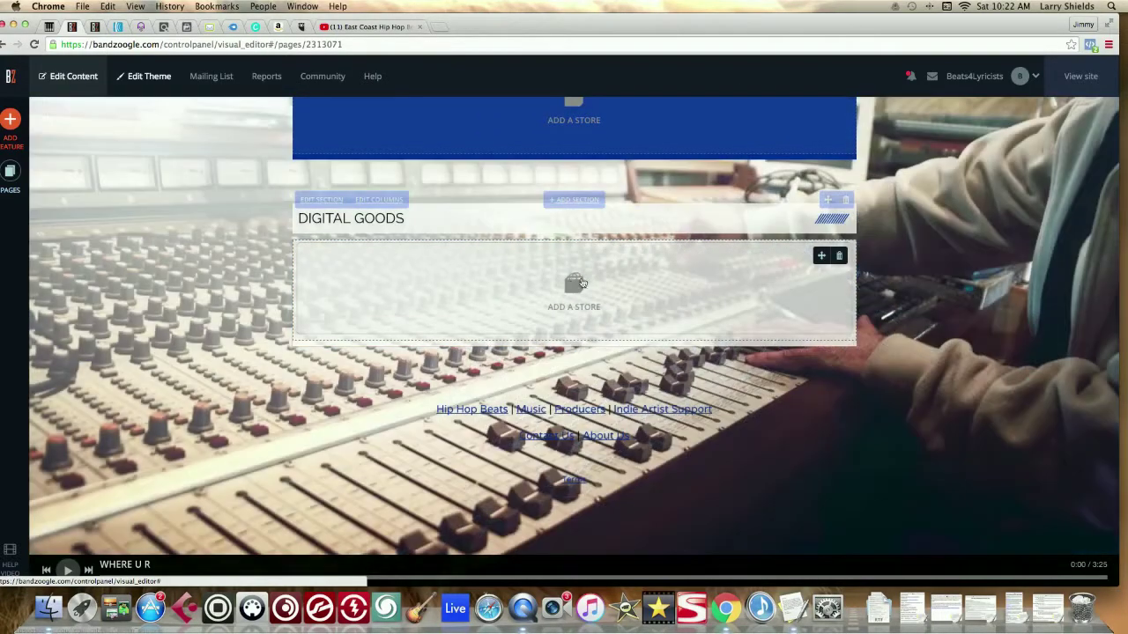
Set up the track feature in the Digital Albums section using the Music player style
scroll(564, 286, "up", 8)
scroll(564, 286, "up", 5)
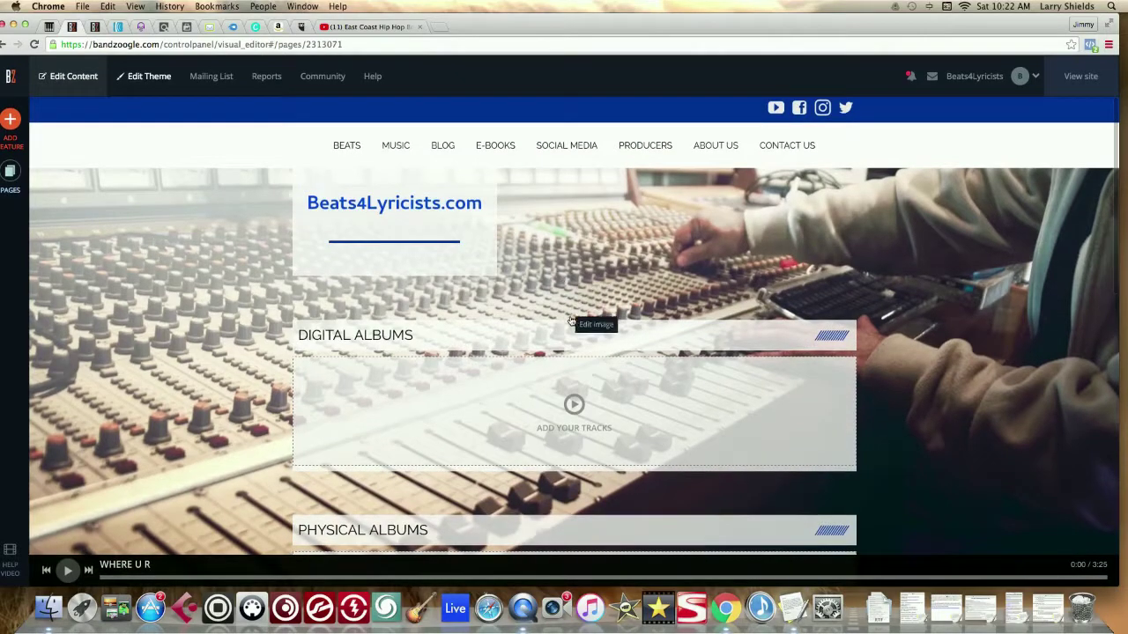
left_click(574, 405)
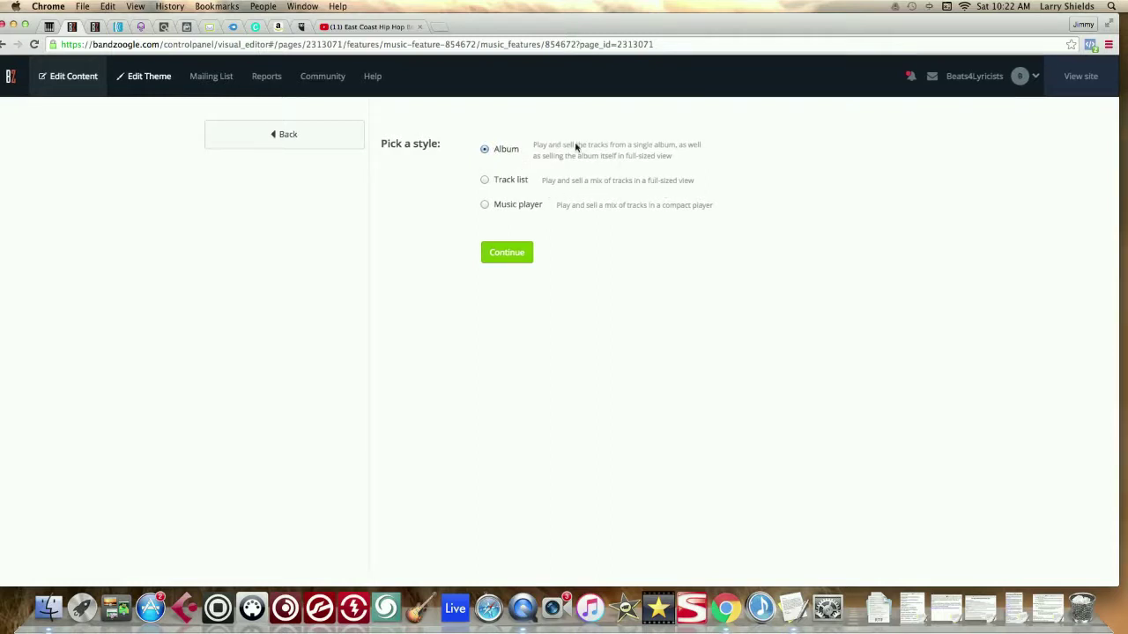
left_click(495, 204)
left_click(507, 206)
left_click(505, 252)
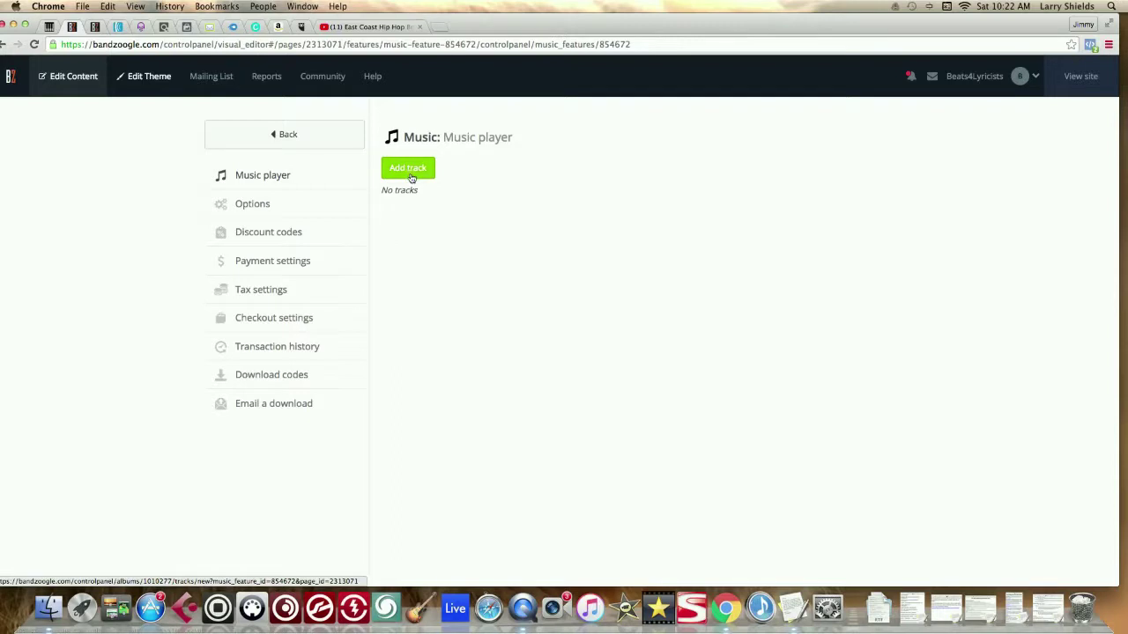
Open track adding for the music player and compare the existing-track list with the new-track fields
left_click(409, 169)
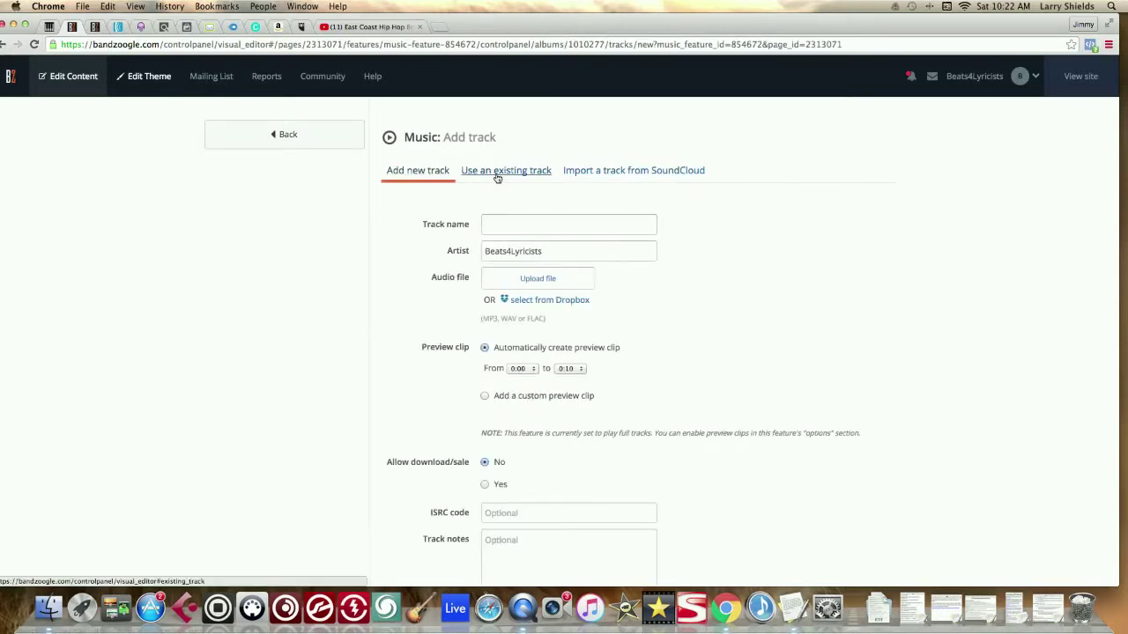
left_click(497, 173)
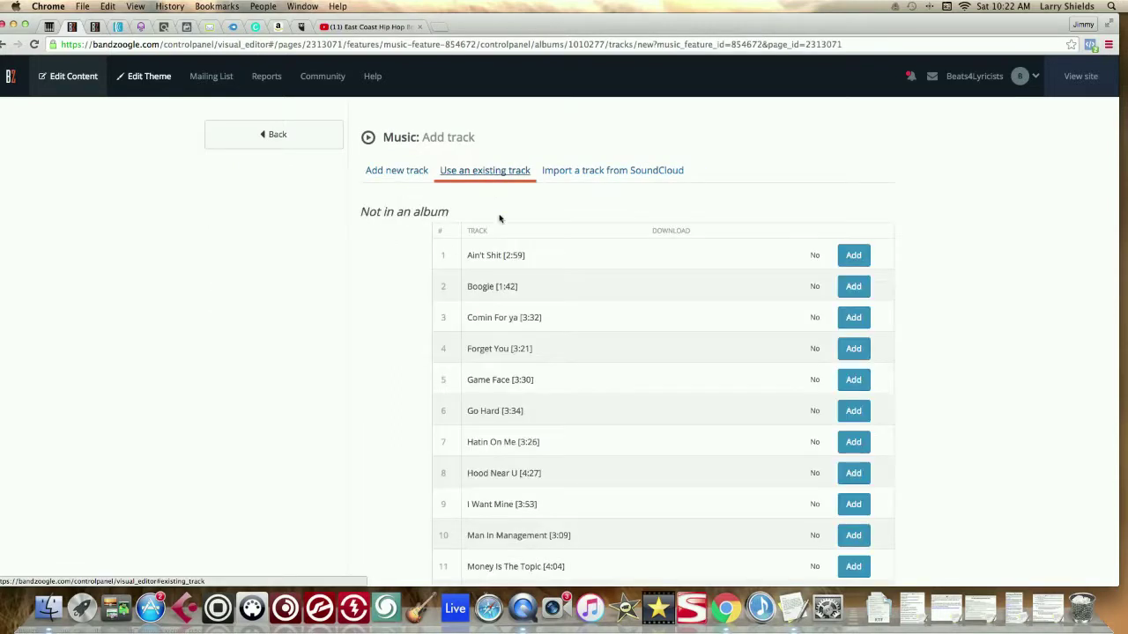
left_click(386, 172)
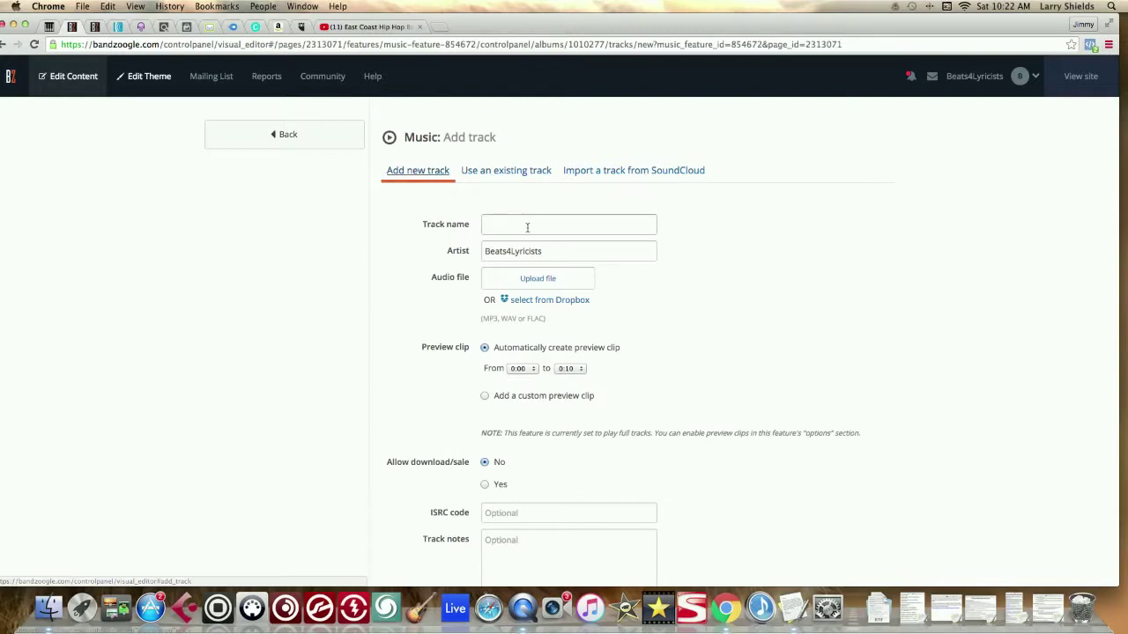
scroll(534, 231, "down", 2)
left_click(540, 167)
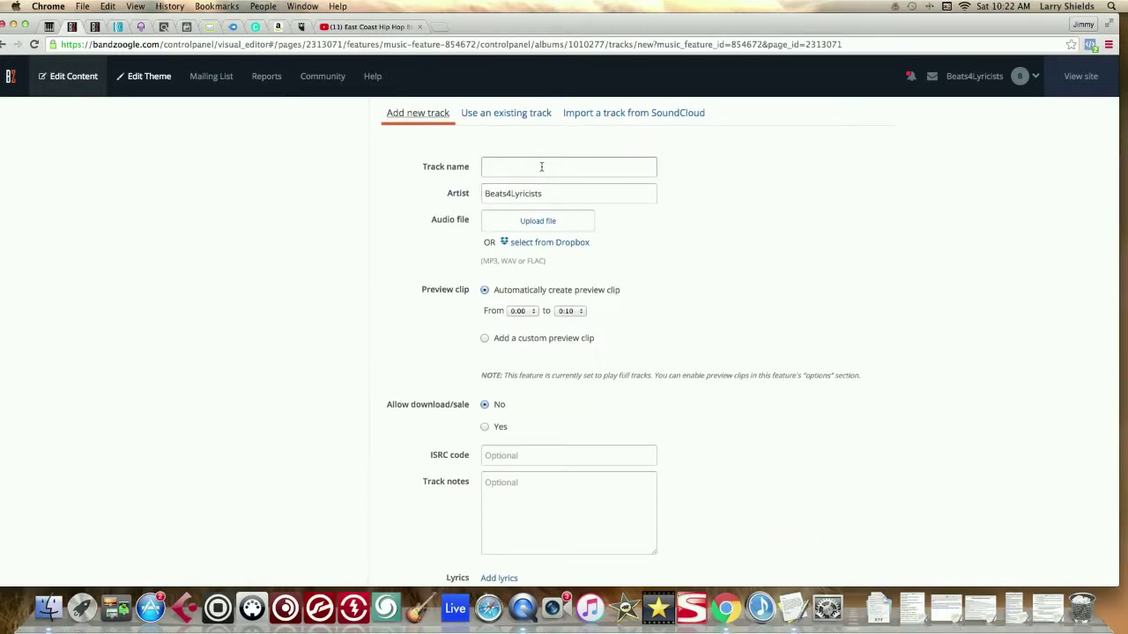
scroll(520, 181, "down", 1)
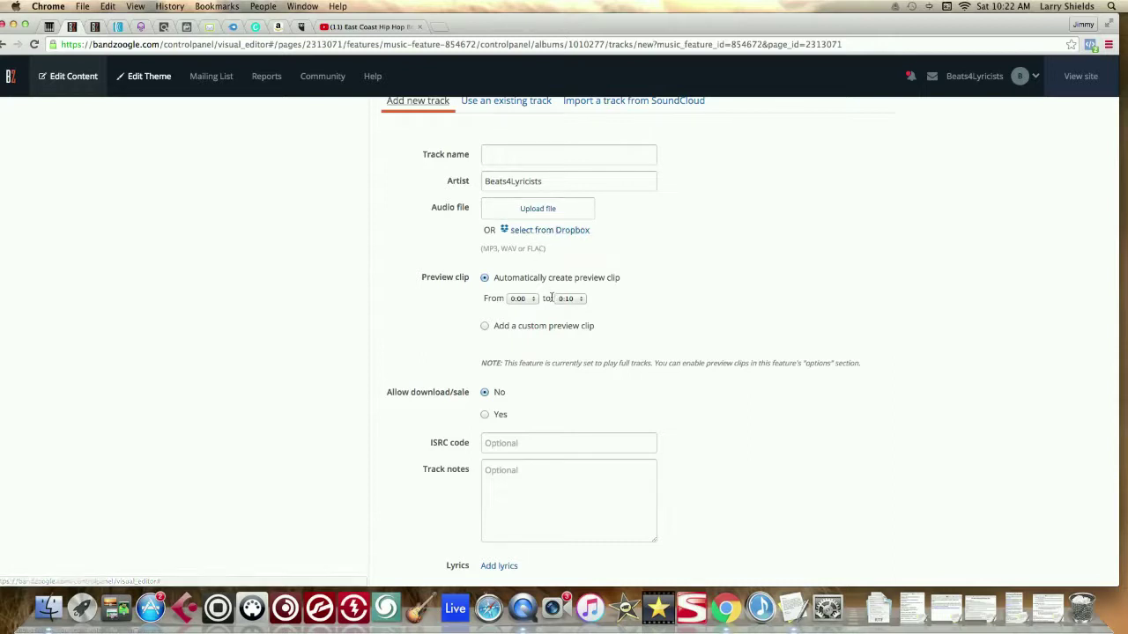
Set the new track's automatic preview clip to end at 1:10, and switch to a custom preview clip instead
left_click(579, 300)
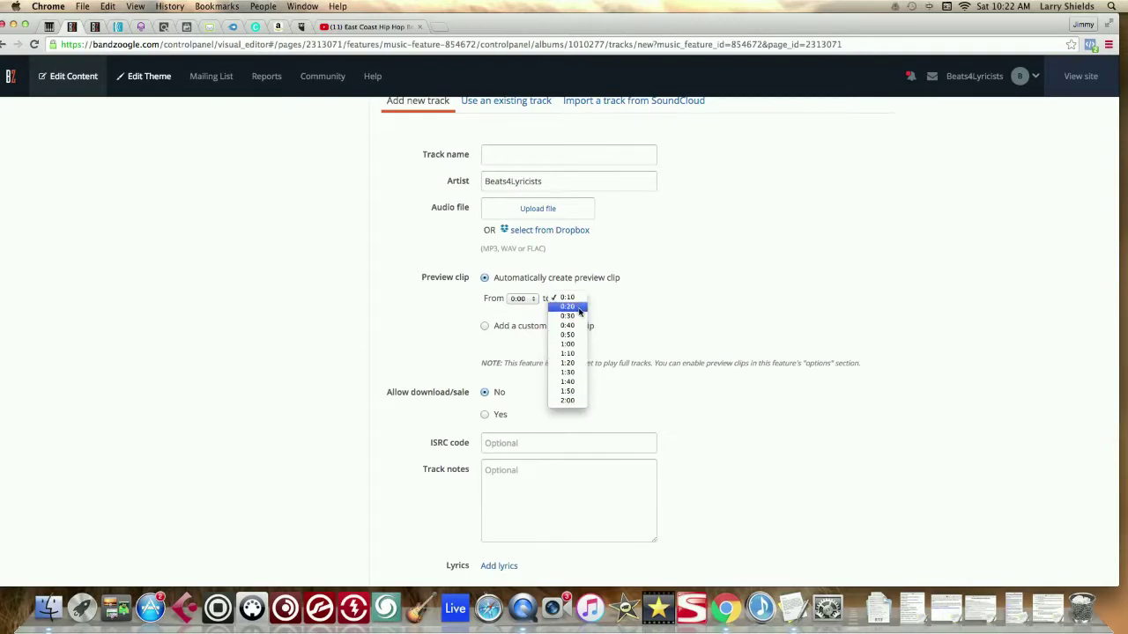
left_click(576, 356)
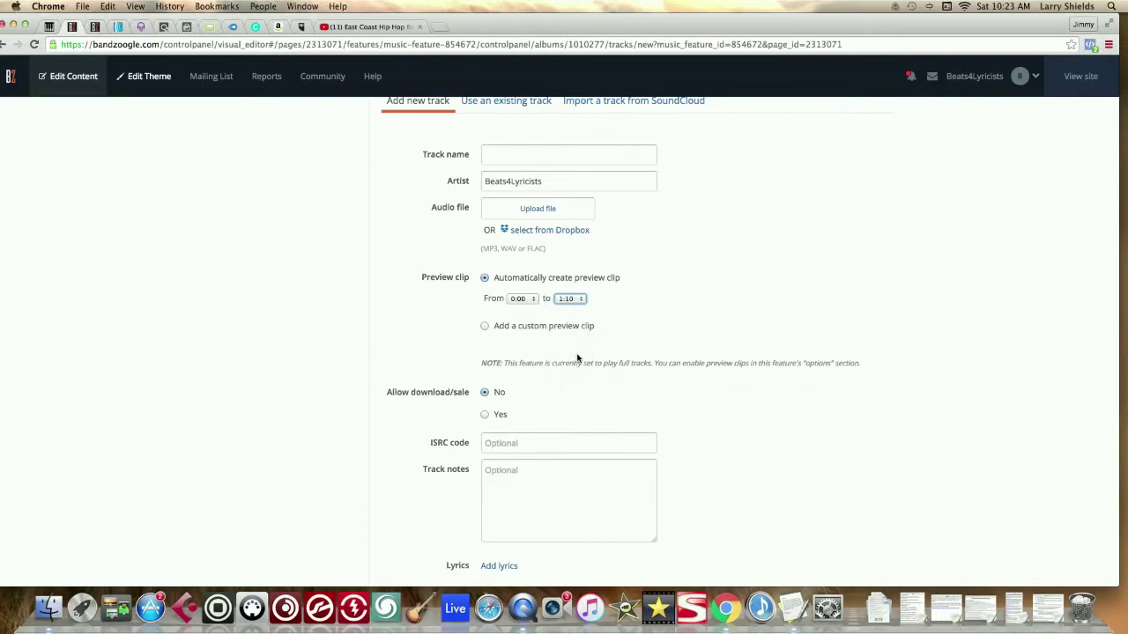
left_click(484, 327)
scroll(556, 356, "down", 1)
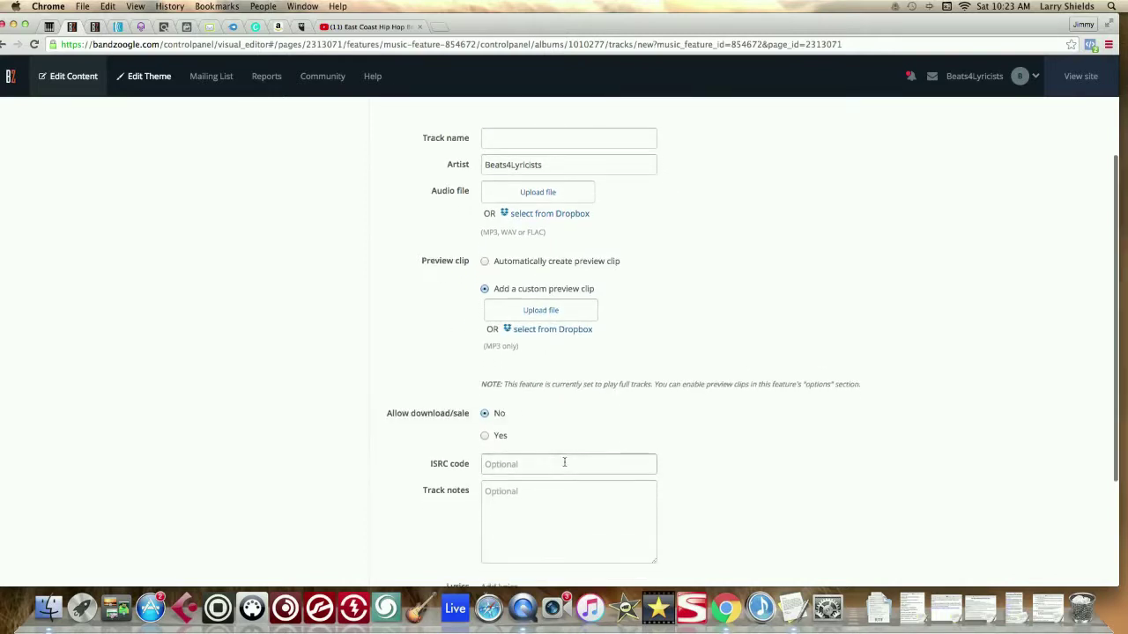
Allow download/sale of the new track as "Paid - fixed price", and try the on-sale option before turning it off
scroll(508, 433, "down", 2)
scroll(506, 438, "down", 2)
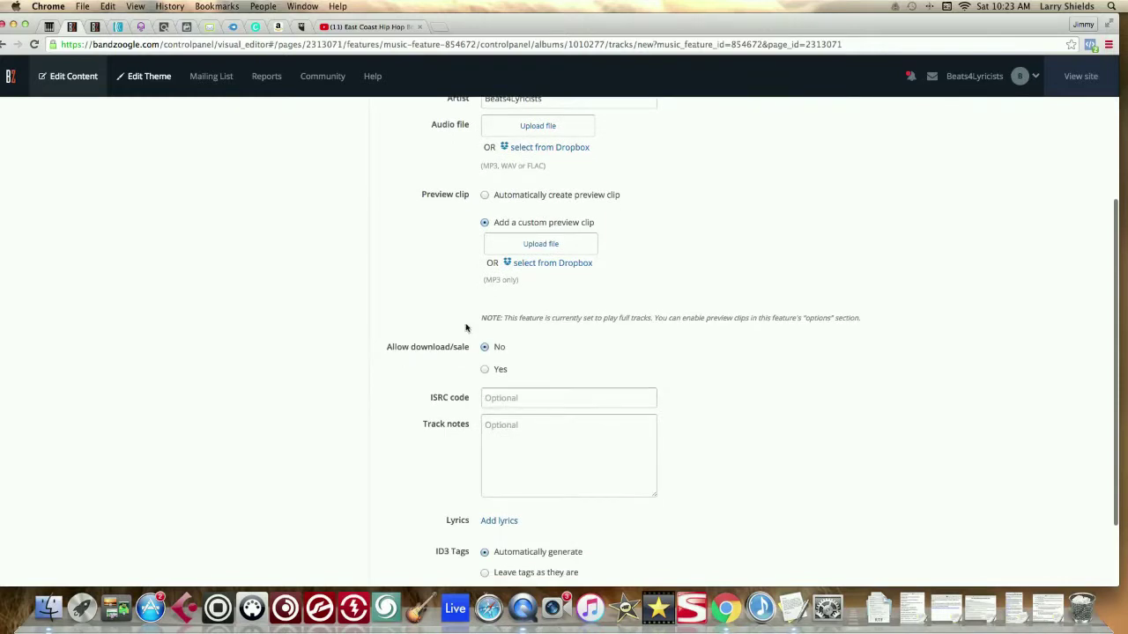
left_click(485, 370)
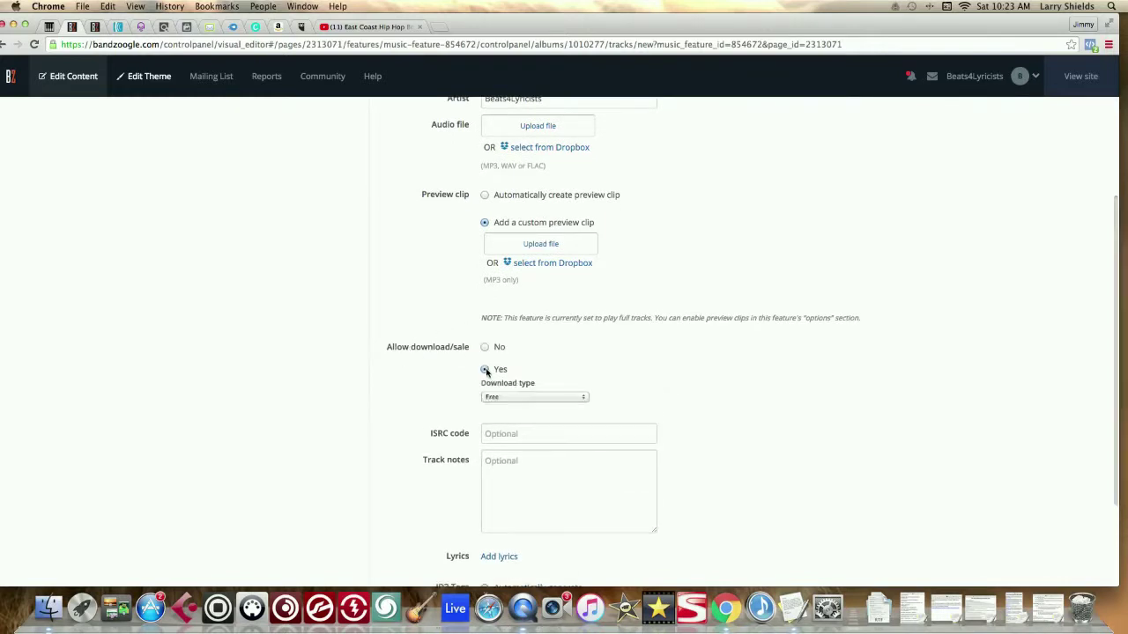
left_click(521, 398)
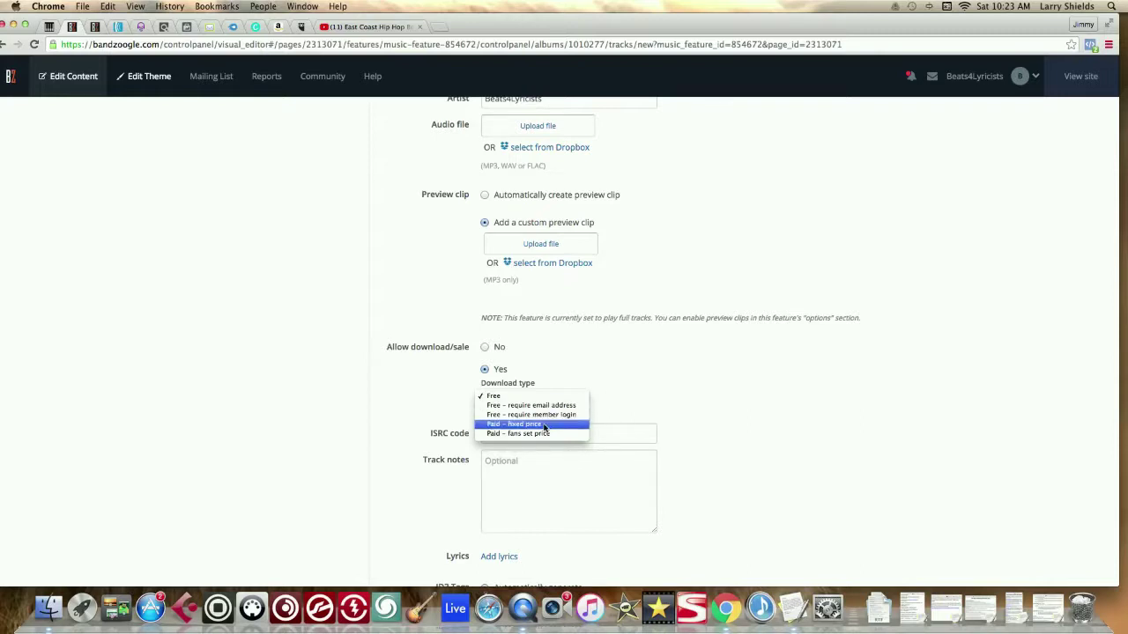
left_click(545, 426)
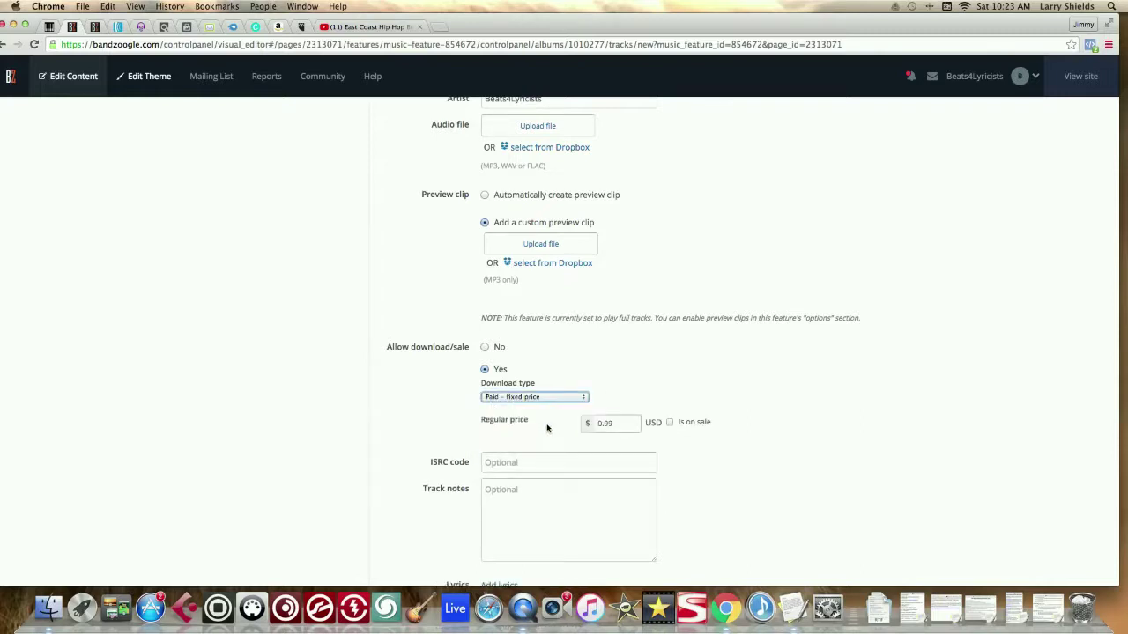
left_click(670, 423)
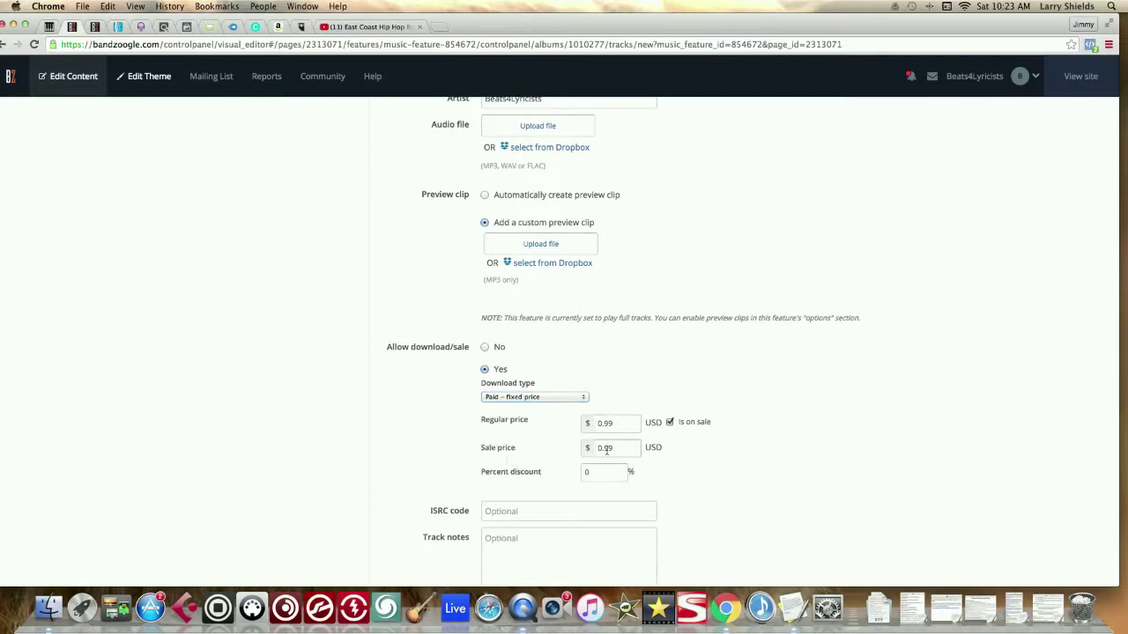
left_click(669, 423)
scroll(526, 455, "down", 4)
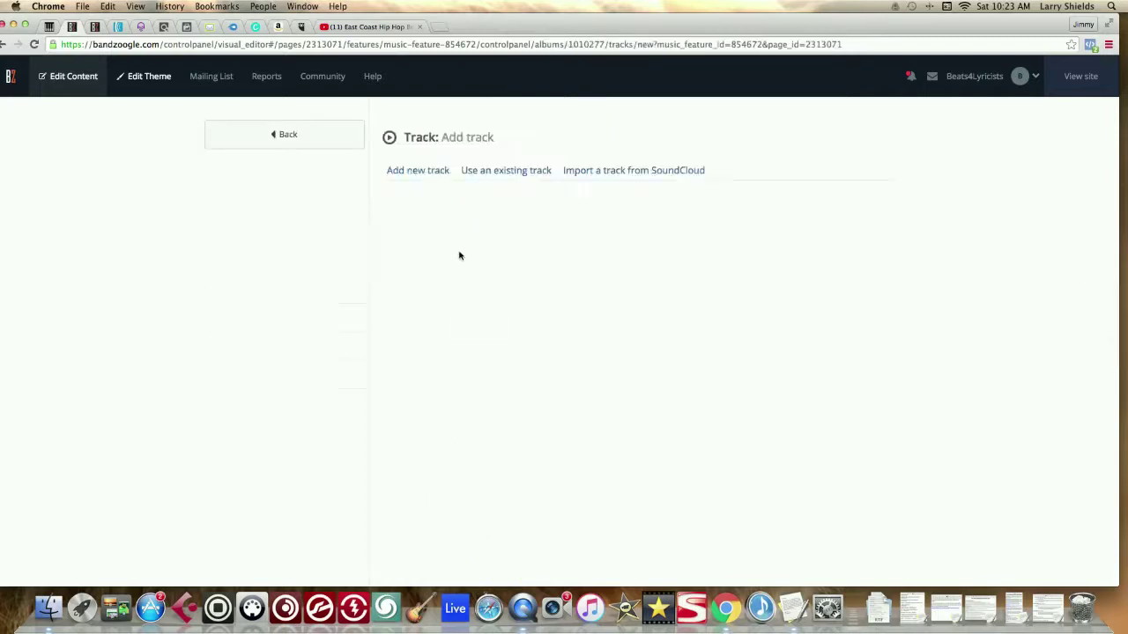
Limit shared playback to the preview clip only, set the clip to run from 0:00 to 1:20, and try to save the track
scroll(475, 285, "down", 4)
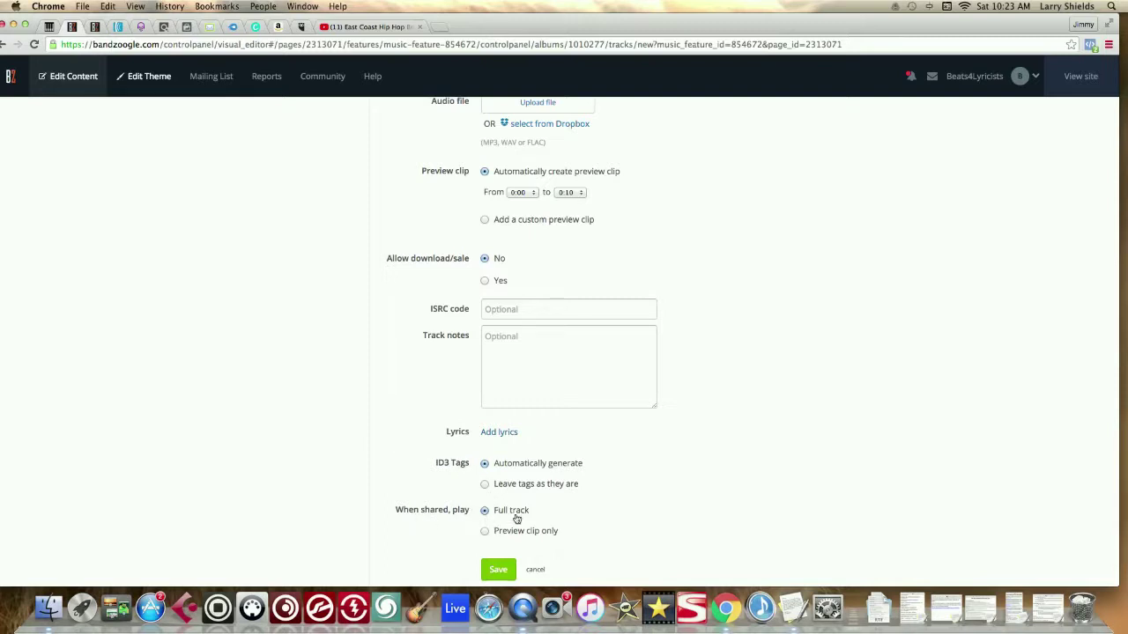
scroll(485, 525, "down", 1)
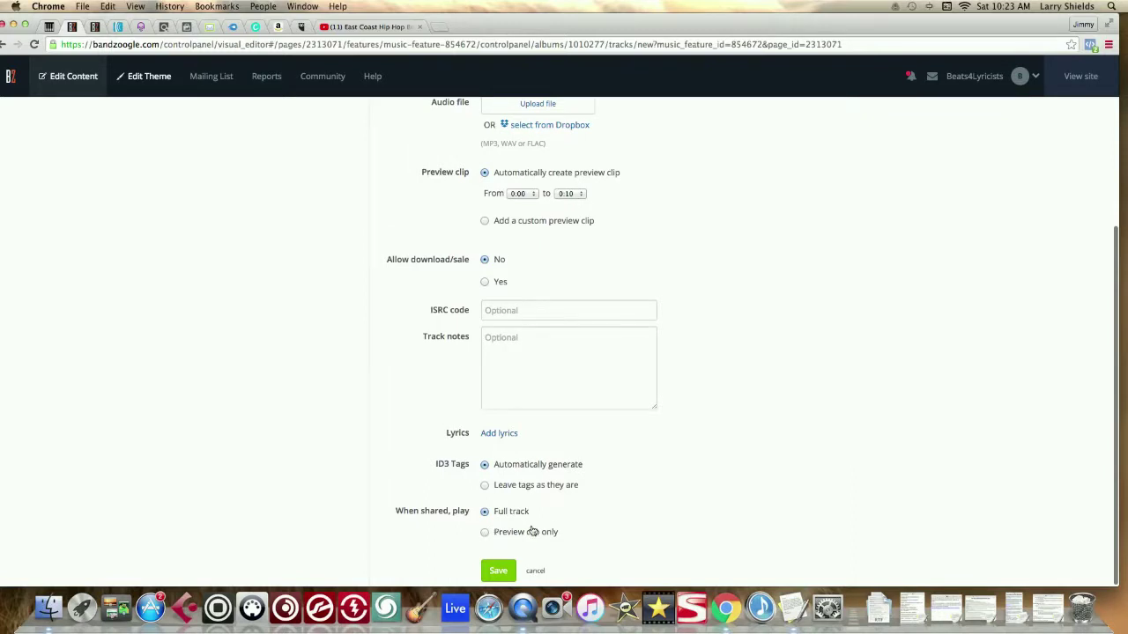
left_click(485, 533)
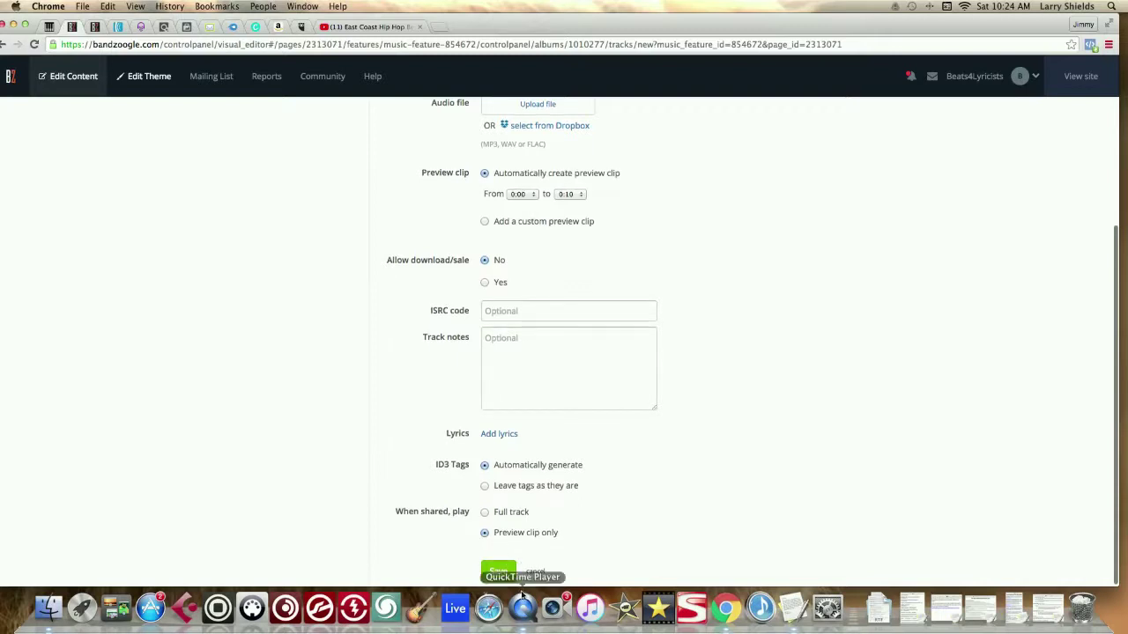
left_click(498, 572)
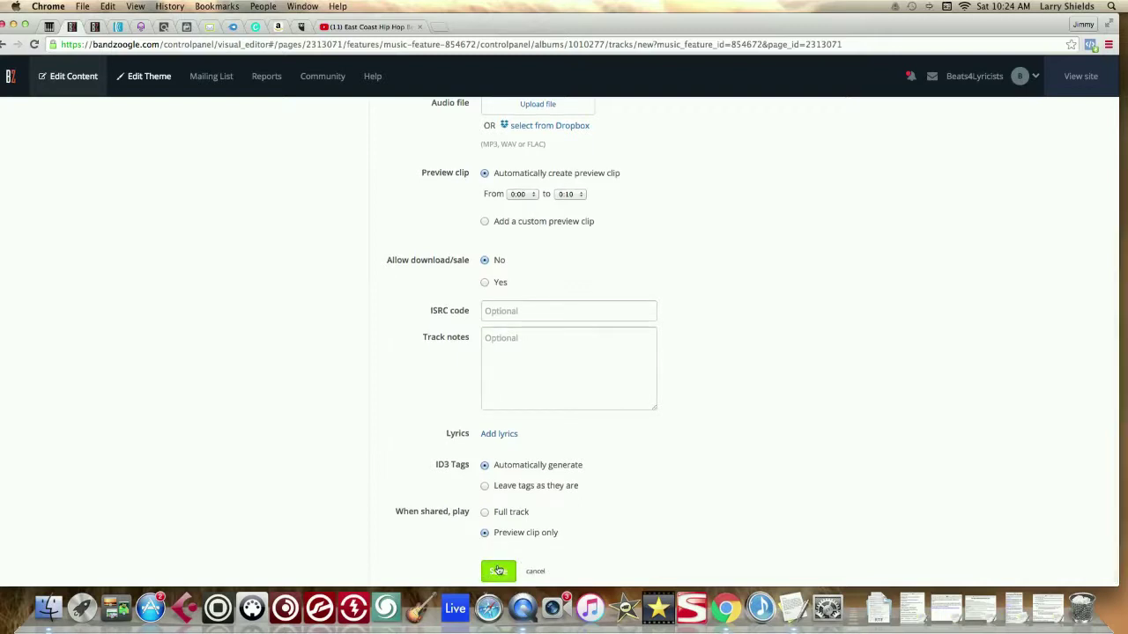
left_click(576, 195)
left_click(568, 260)
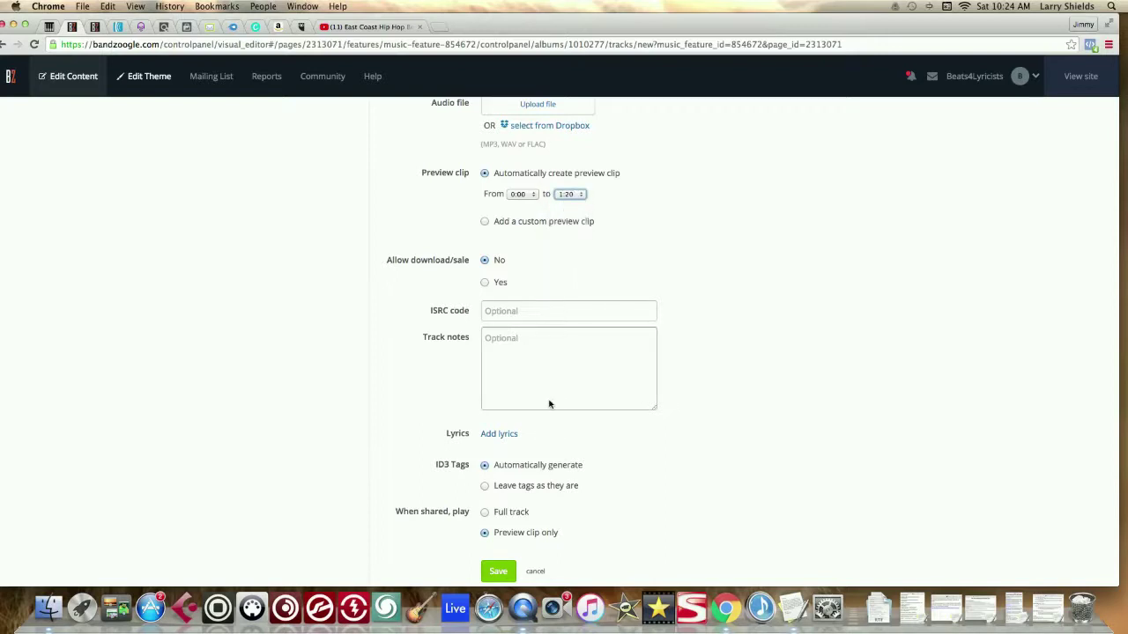
left_click(497, 571)
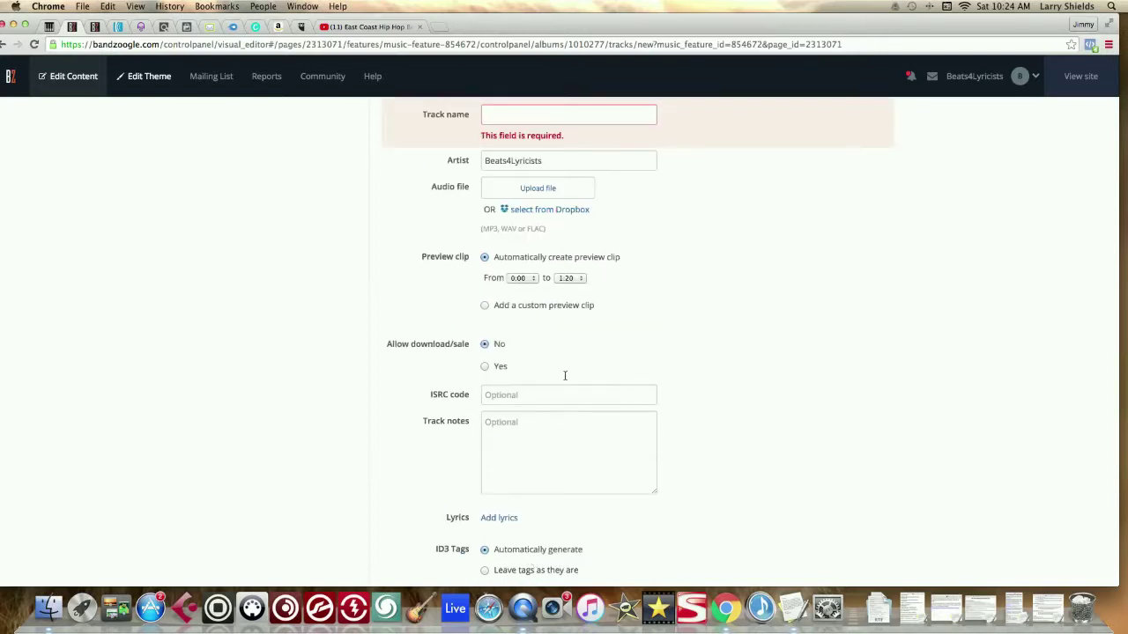
Add the existing tracks Hood Near U, Go Hard, Forget You, Boogie and I Want Mine to the playlist
scroll(555, 422, "up", 3)
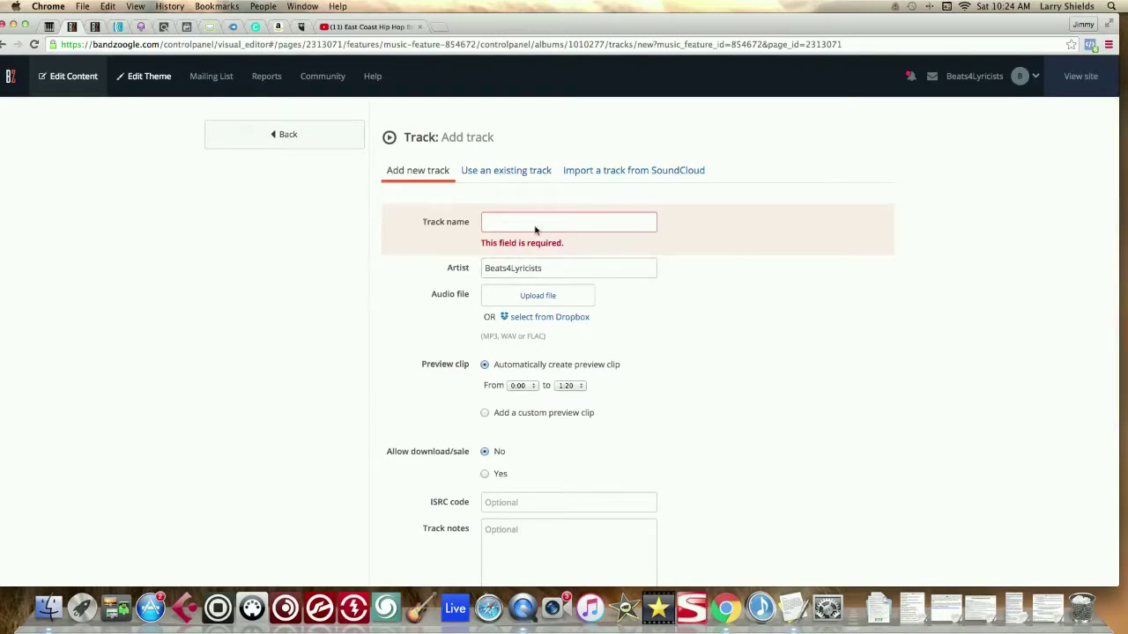
left_click(503, 170)
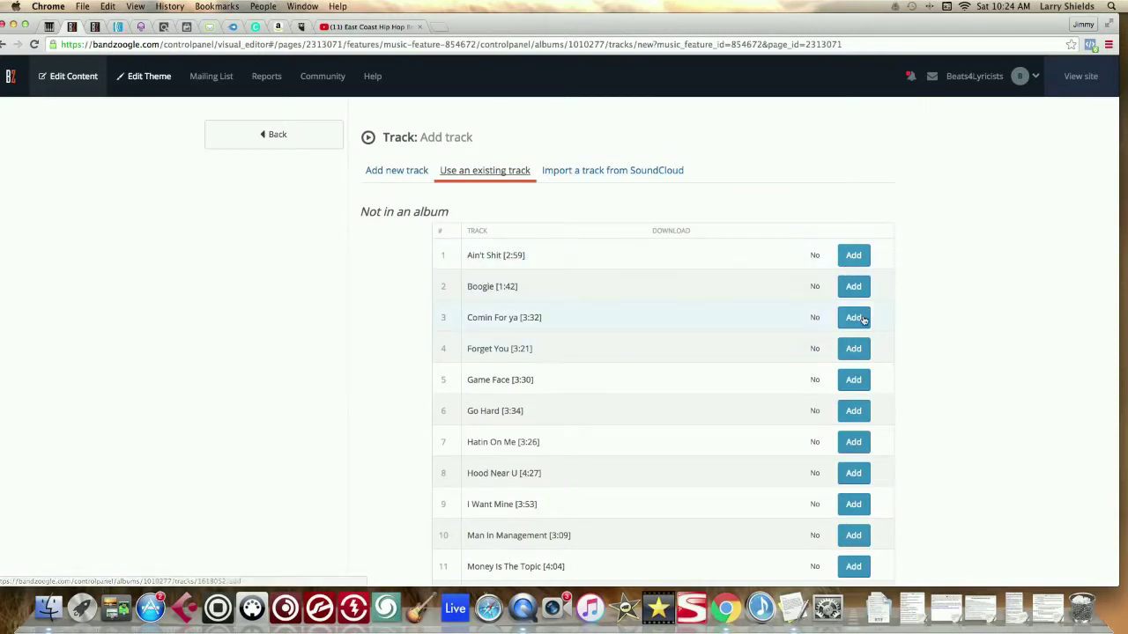
scroll(855, 329, "down", 3)
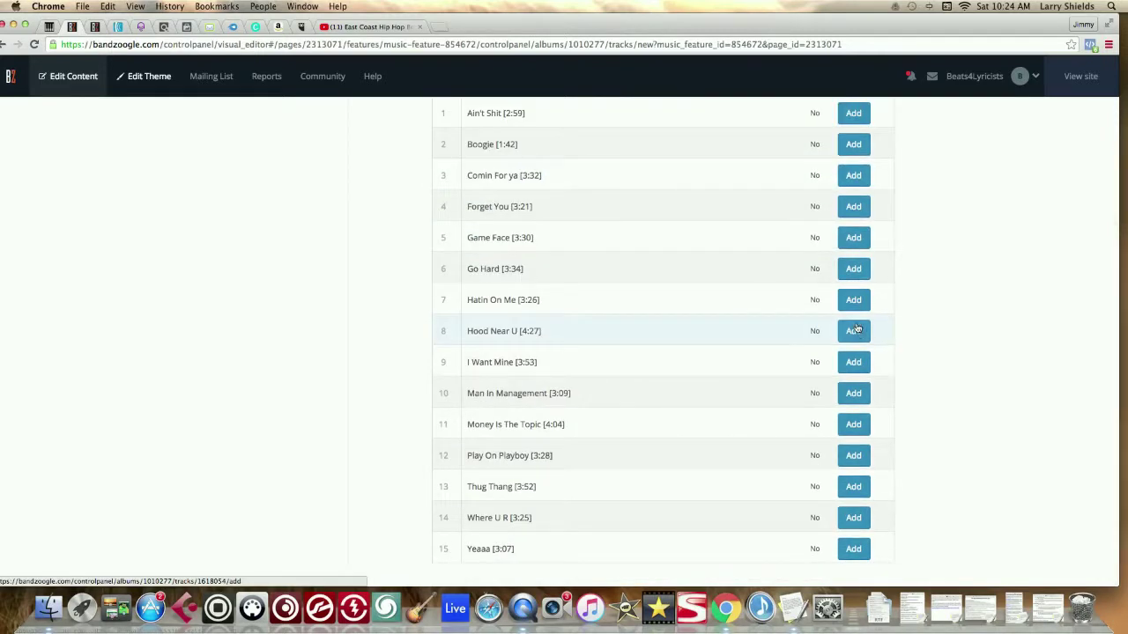
left_click(855, 329)
left_click(853, 277)
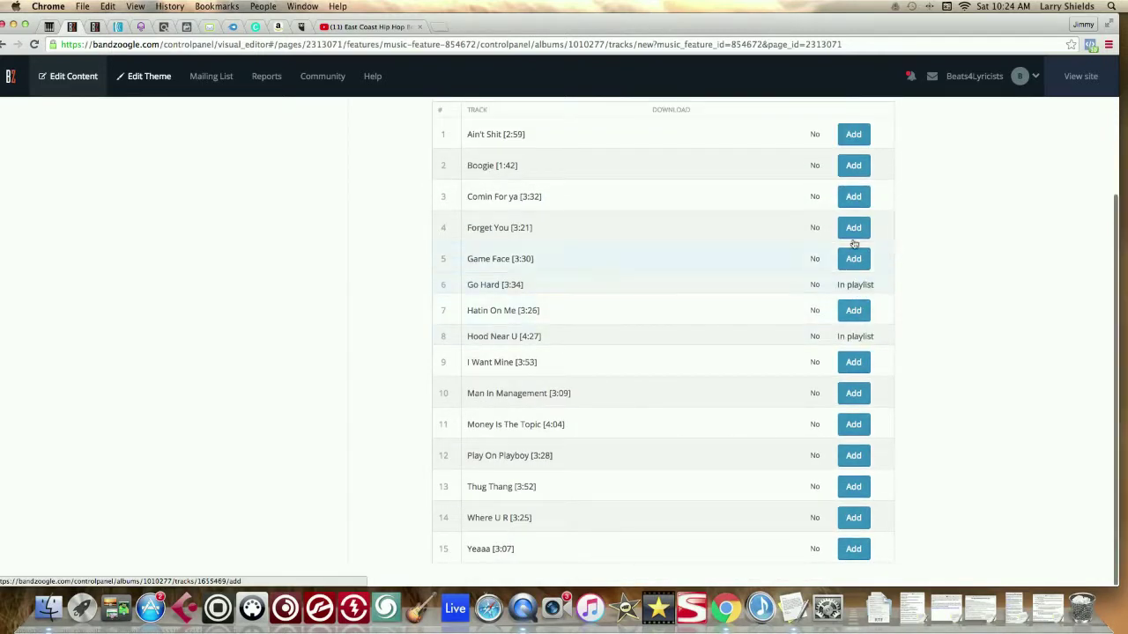
left_click(853, 227)
left_click(853, 176)
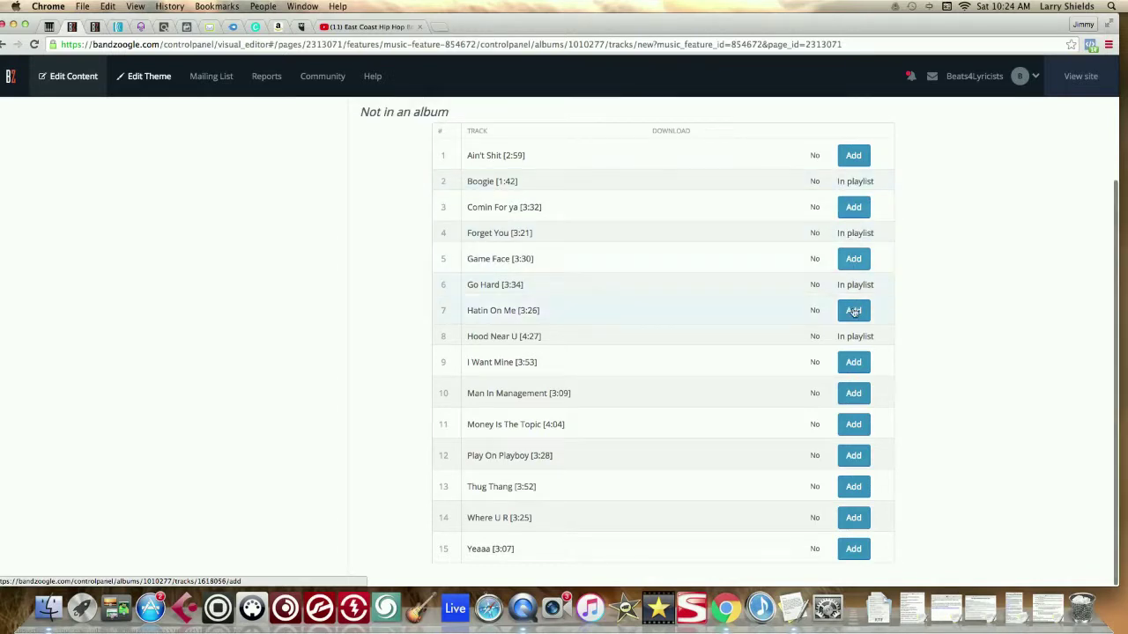
left_click(853, 362)
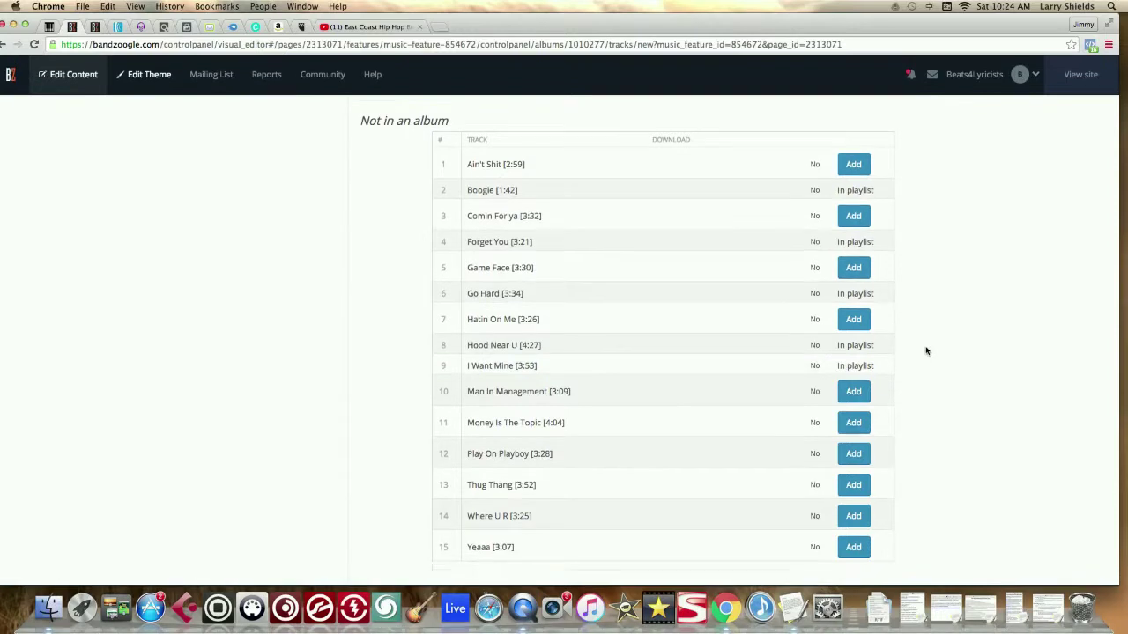
Return to the music feature's track list and try to open the album's edit link
scroll(925, 351, "up", 2)
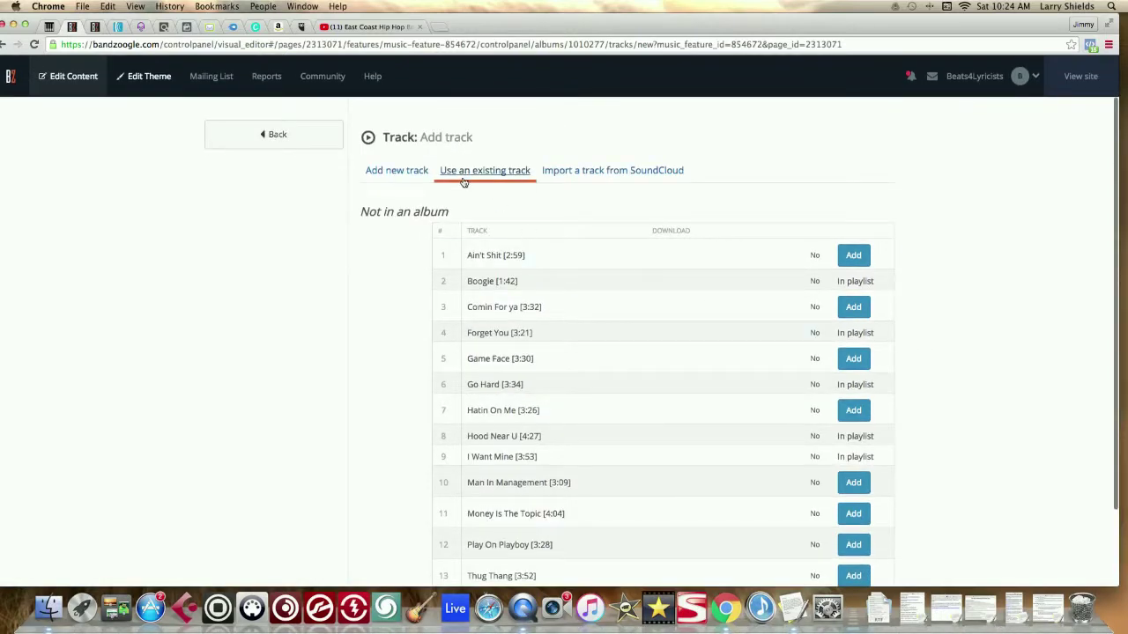
scroll(463, 184, "down", 2)
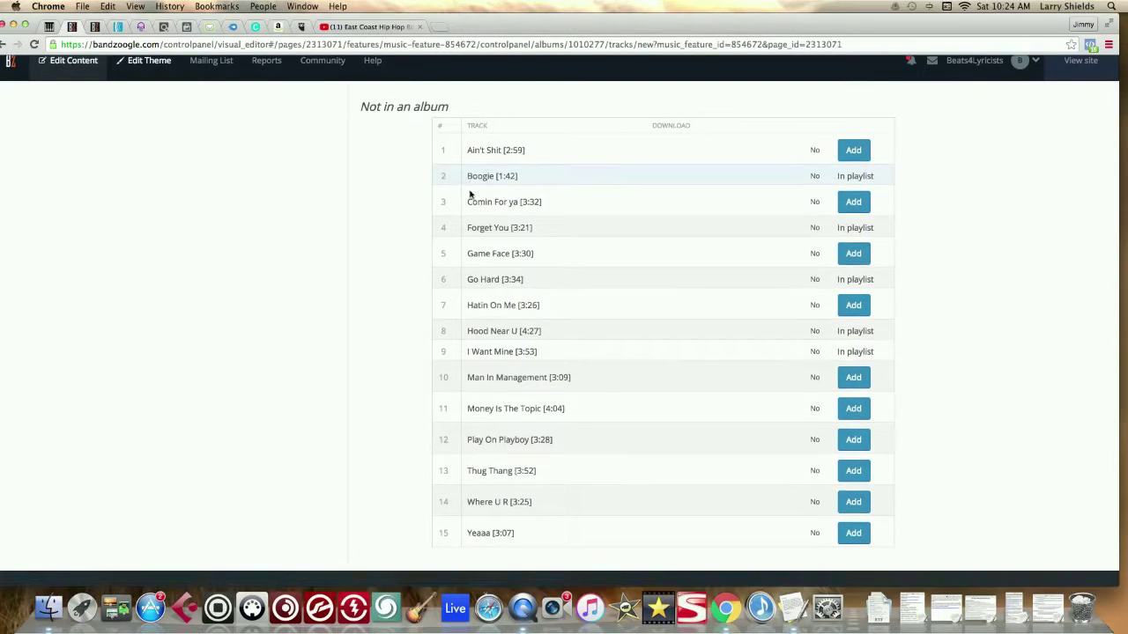
scroll(416, 215, "up", 2)
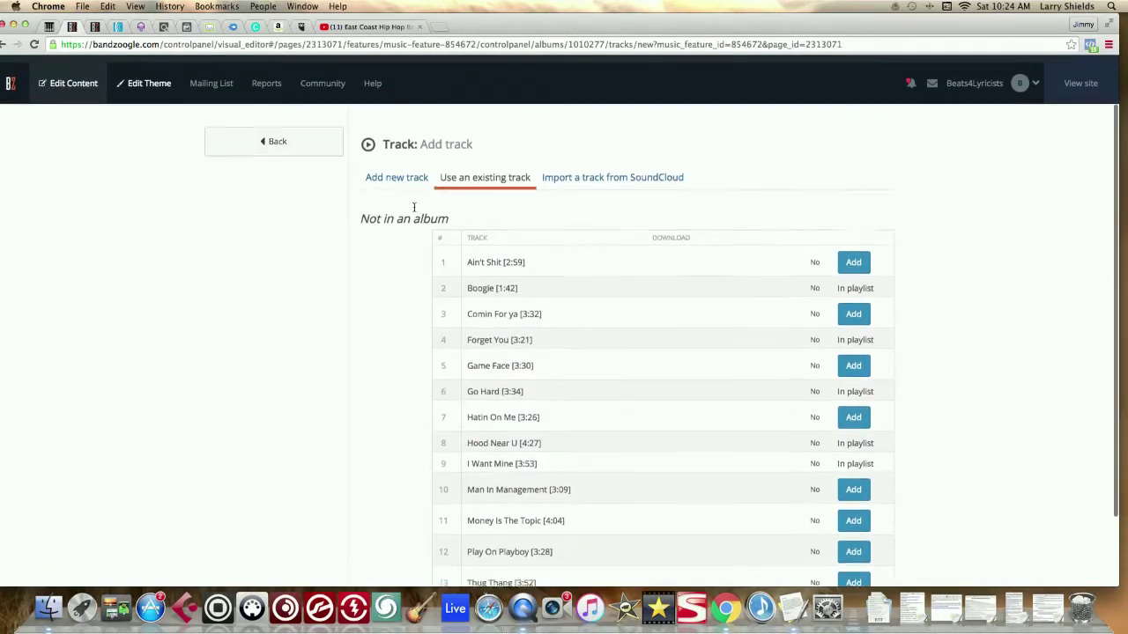
left_click(268, 136)
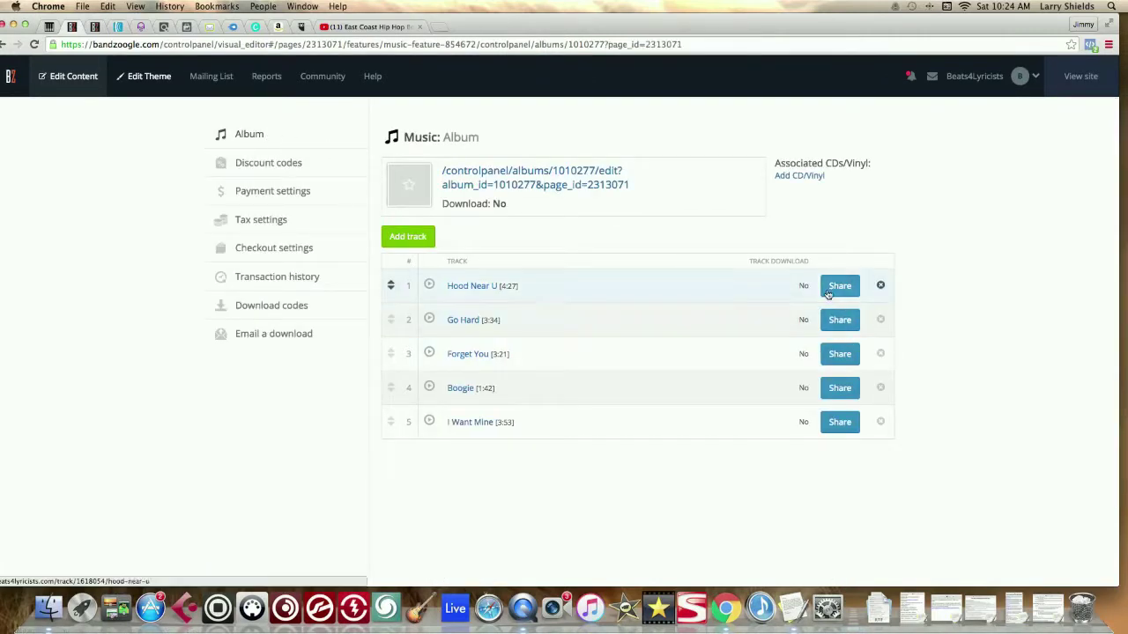
left_click(293, 149)
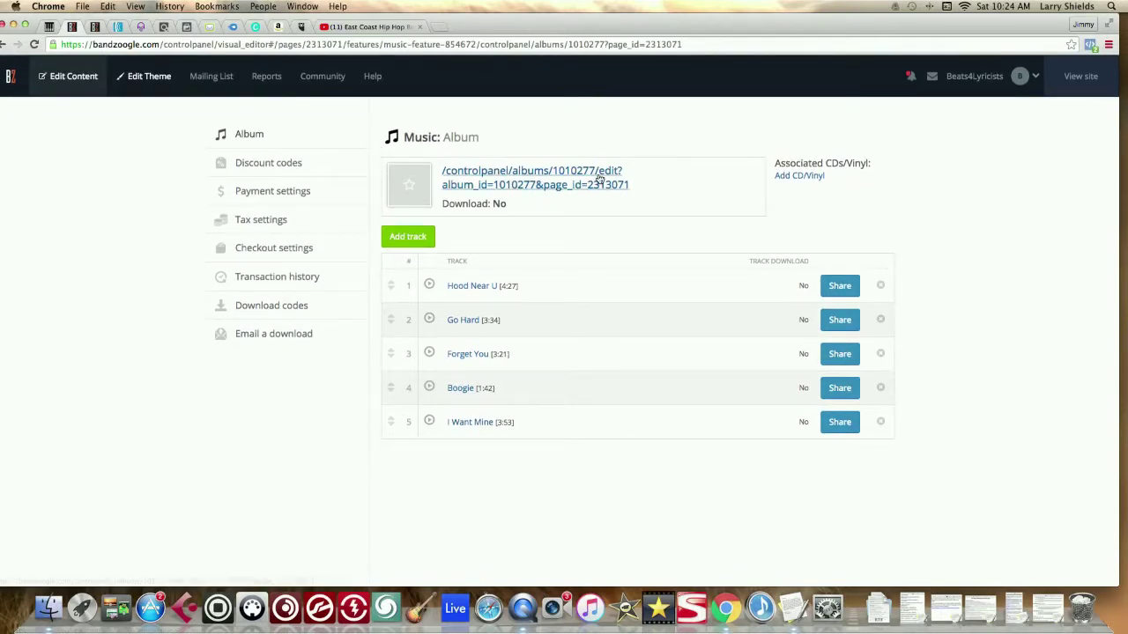
left_click(586, 172)
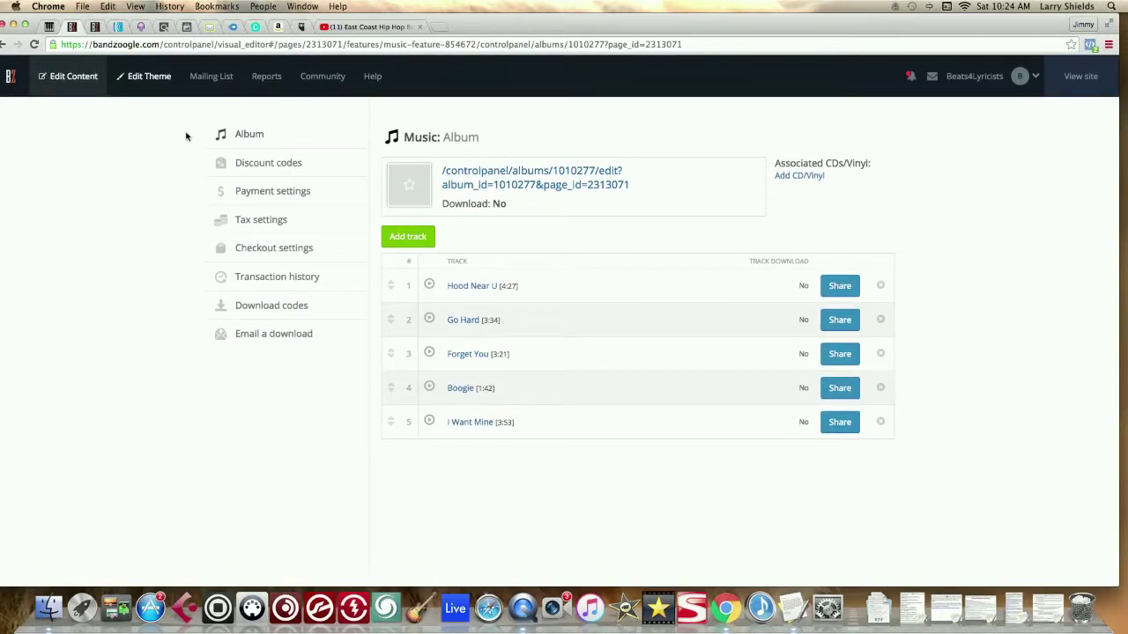
Return to the store page editor, and recheck the track list of the music player under Digital Albums
scroll(159, 115, "left", 5)
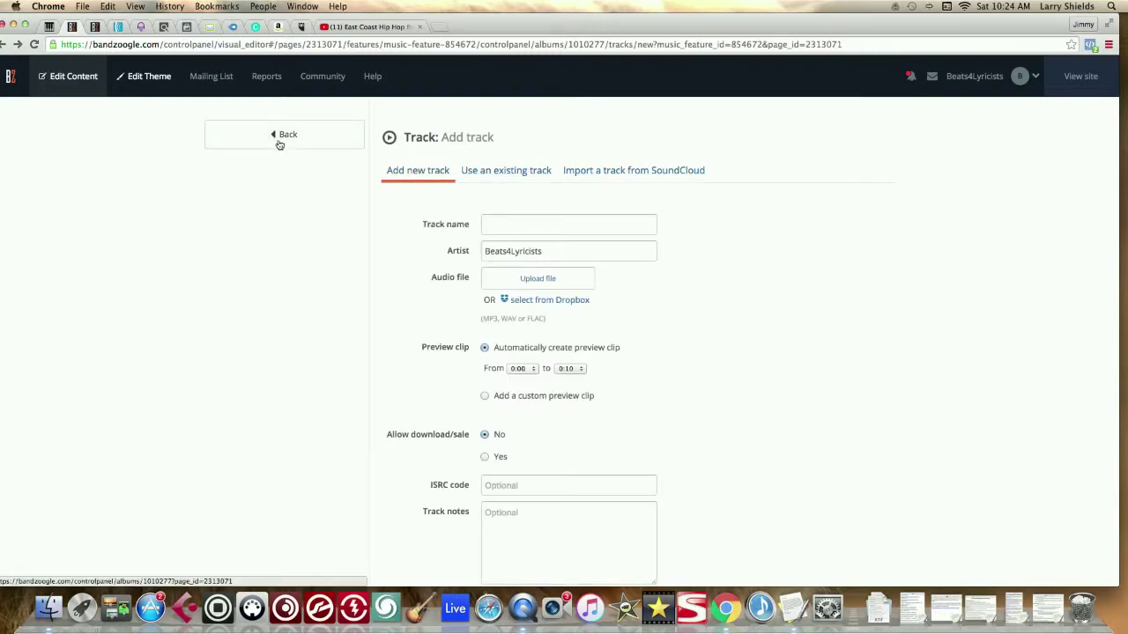
scroll(260, 167, "left", 5)
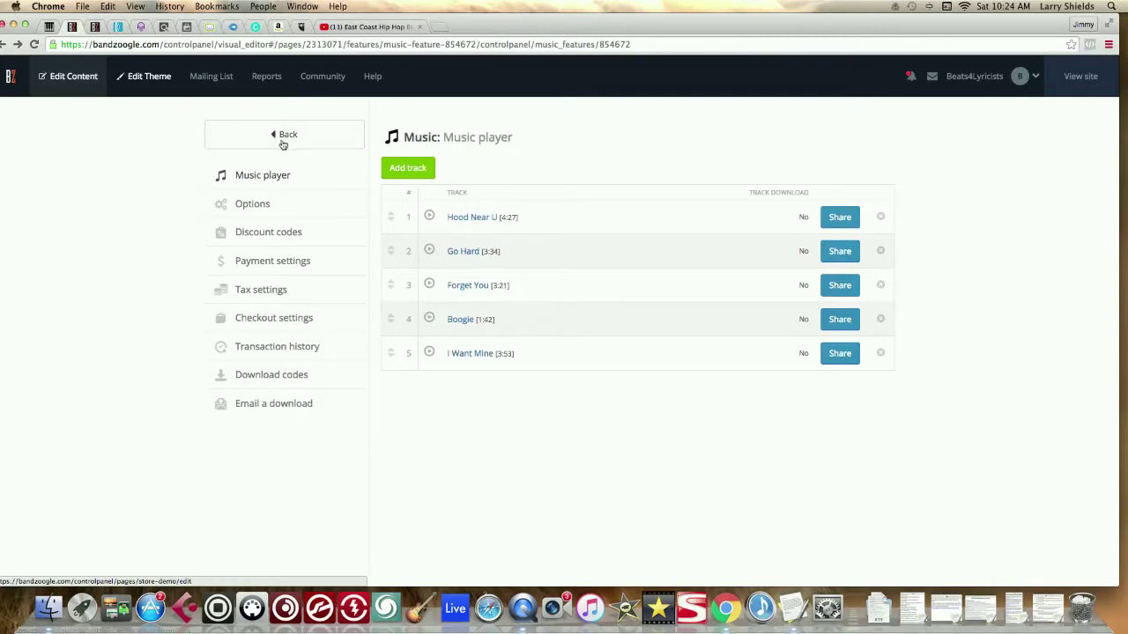
left_click(282, 141)
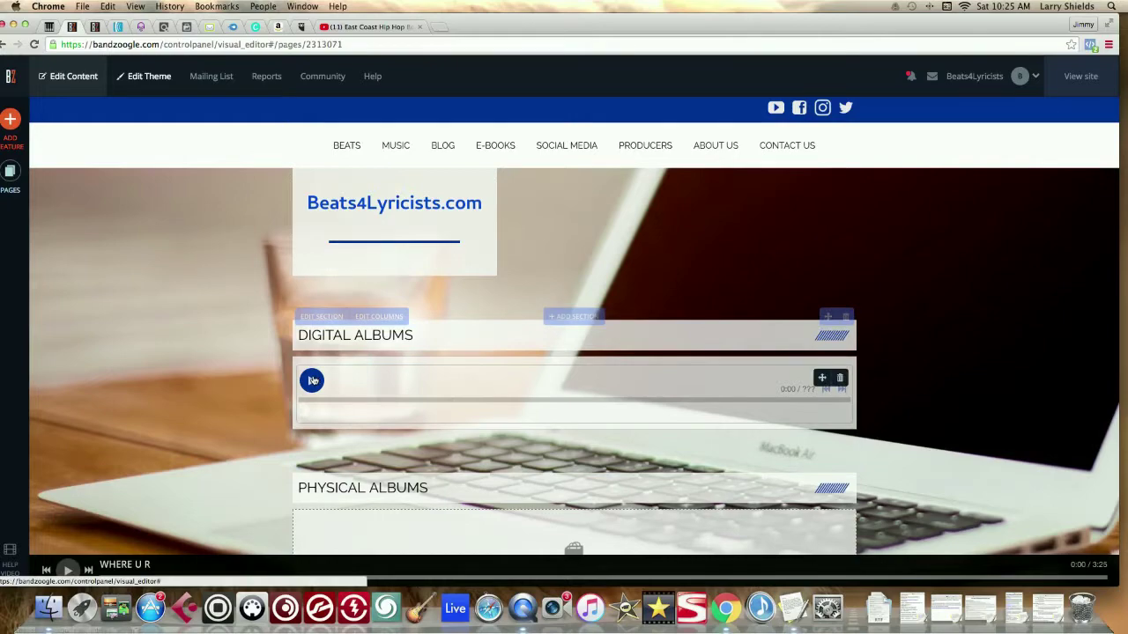
left_click(314, 380)
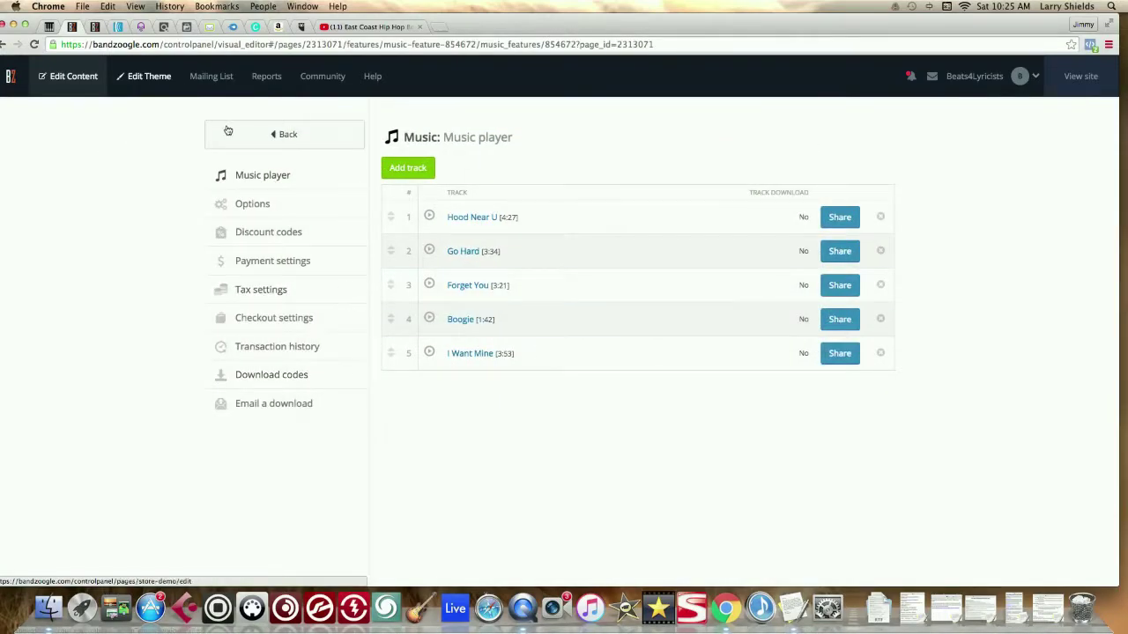
left_click(282, 146)
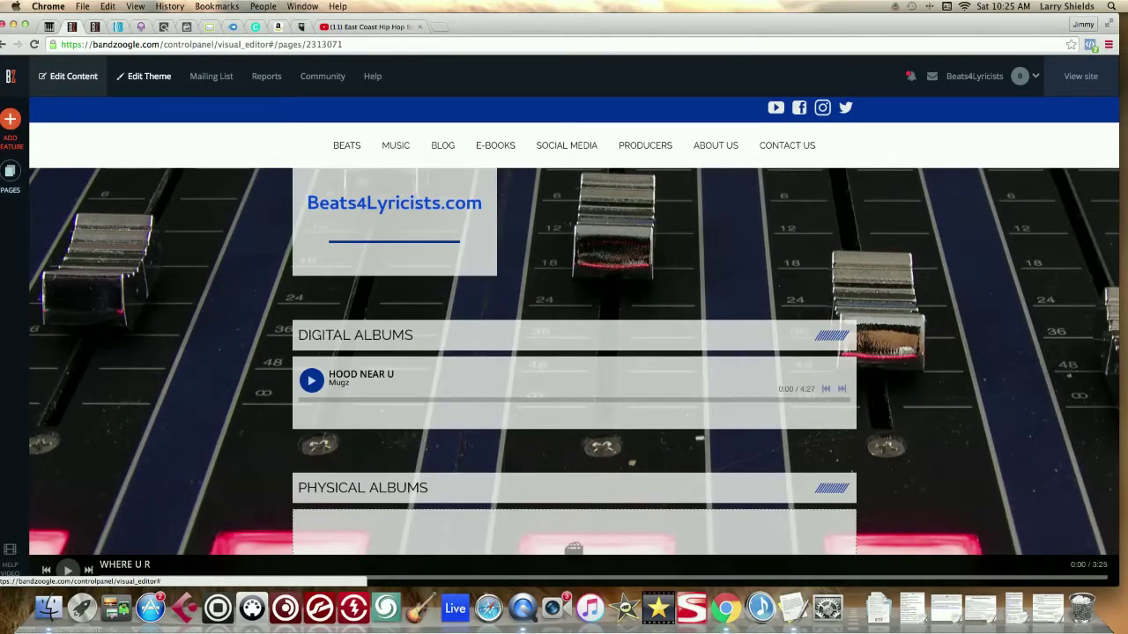
View the store page on the live site without the preview frame, and test the Digital Albums player by playing and skipping tracks
left_click(1060, 77)
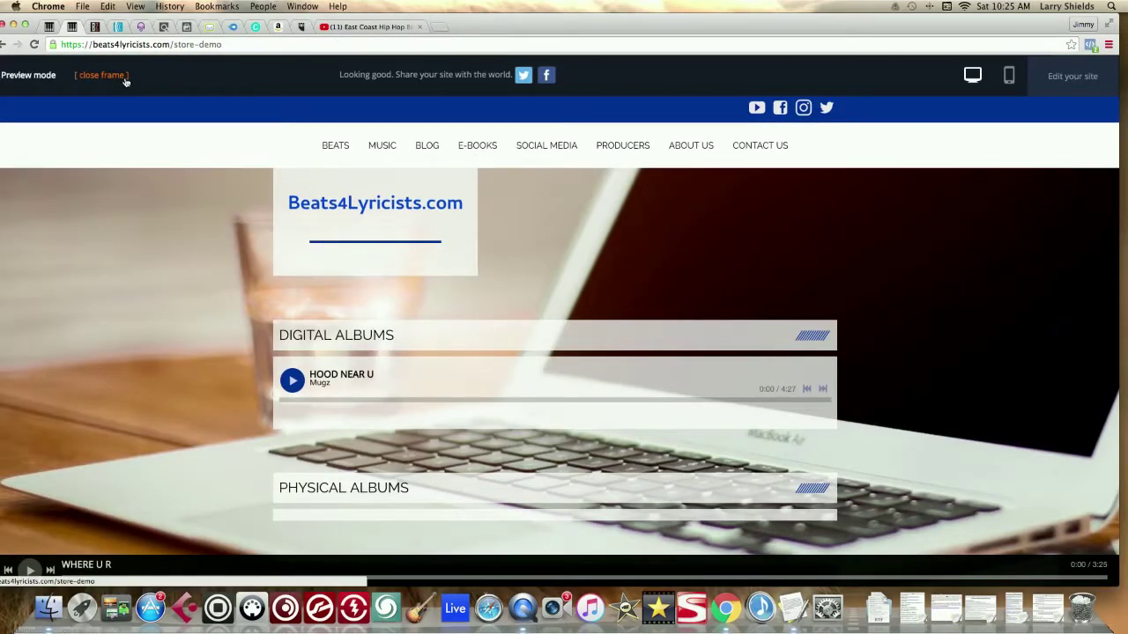
left_click(126, 77)
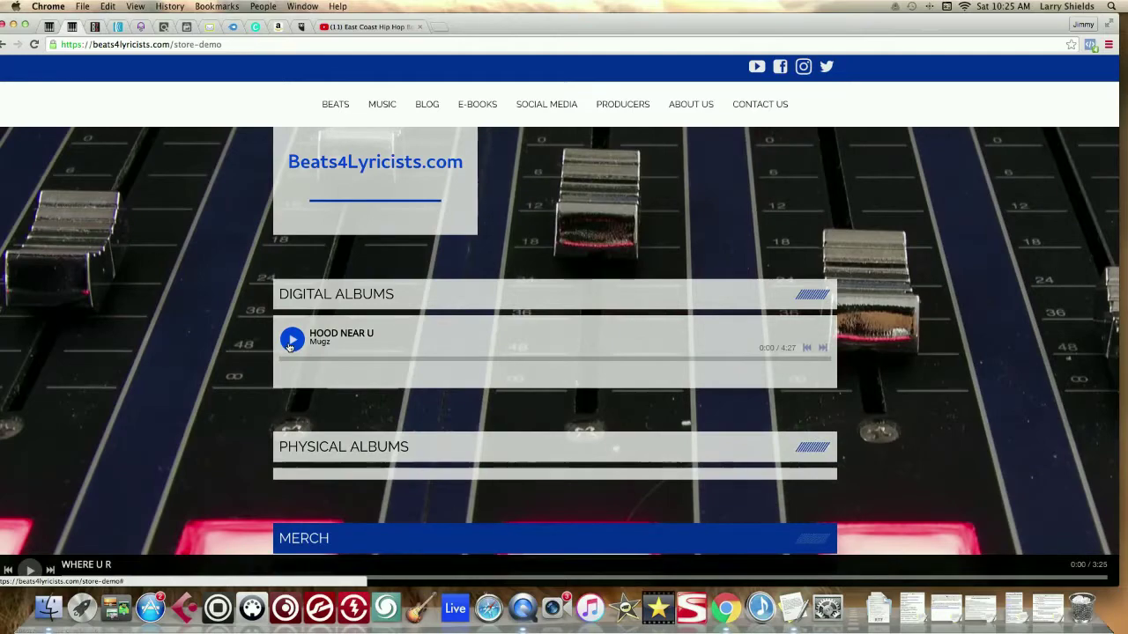
left_click(292, 340)
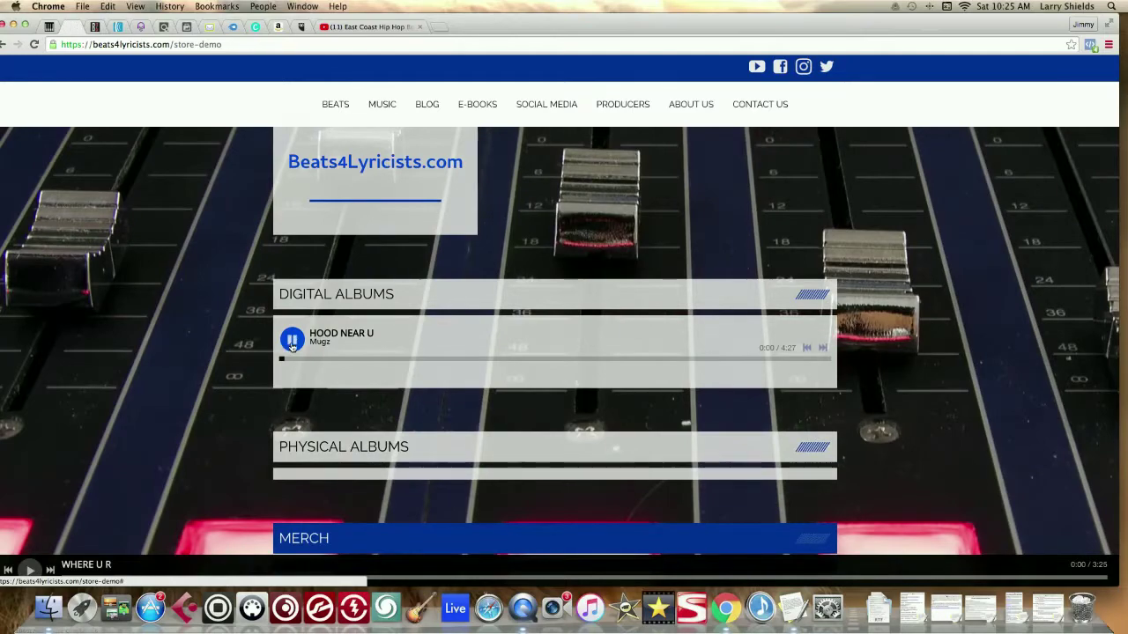
left_click(822, 349)
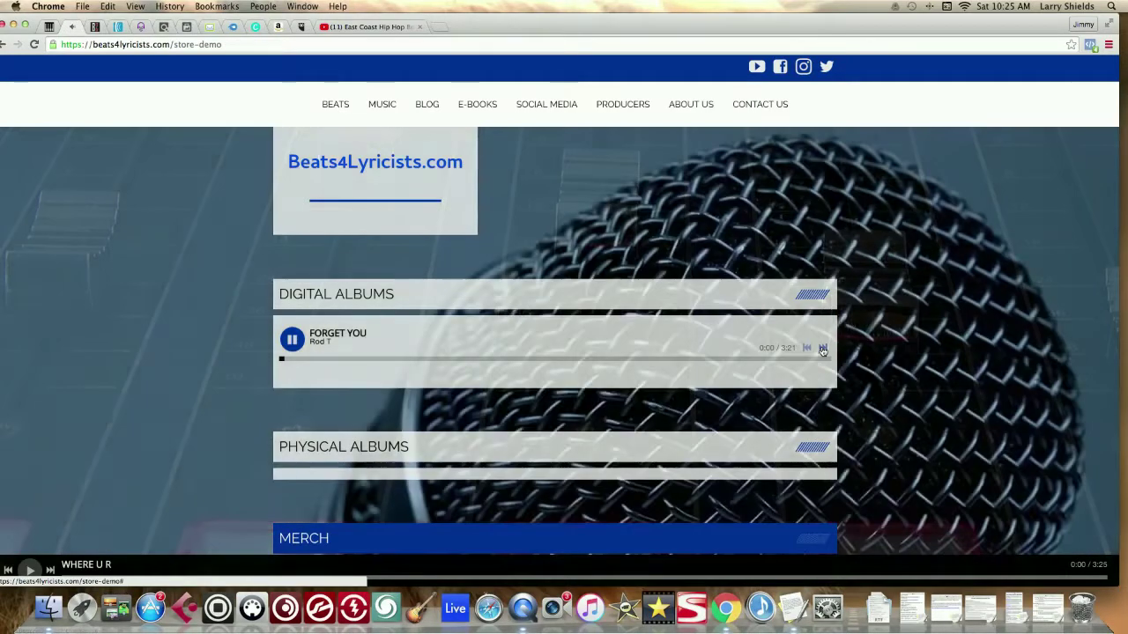
left_click(822, 350)
left_click(822, 350)
left_click(822, 350)
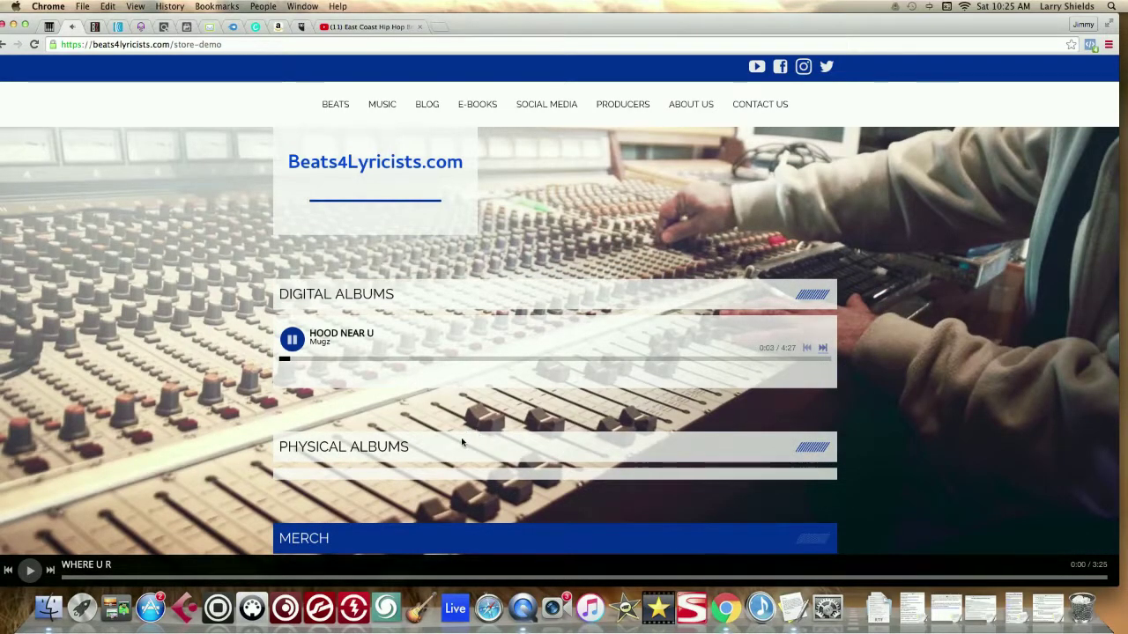
Look over the Digital Albums, Physical Albums, Merch and Digital Goods sections of the live store page
scroll(468, 443, "down", 1)
scroll(470, 424, "down", 4)
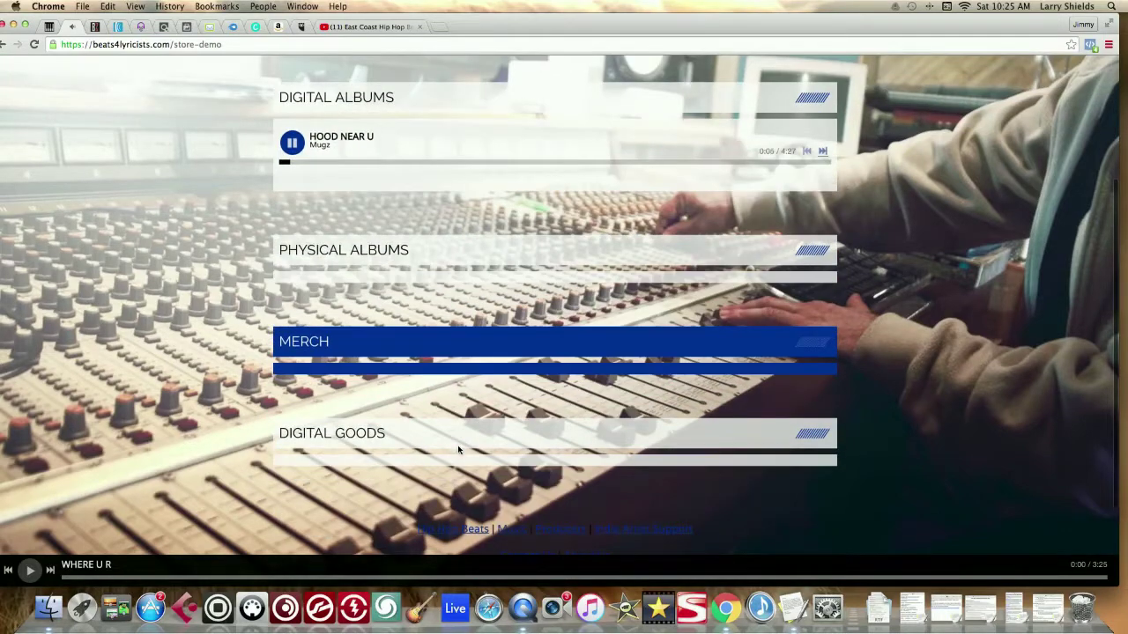
scroll(462, 449, "down", 2)
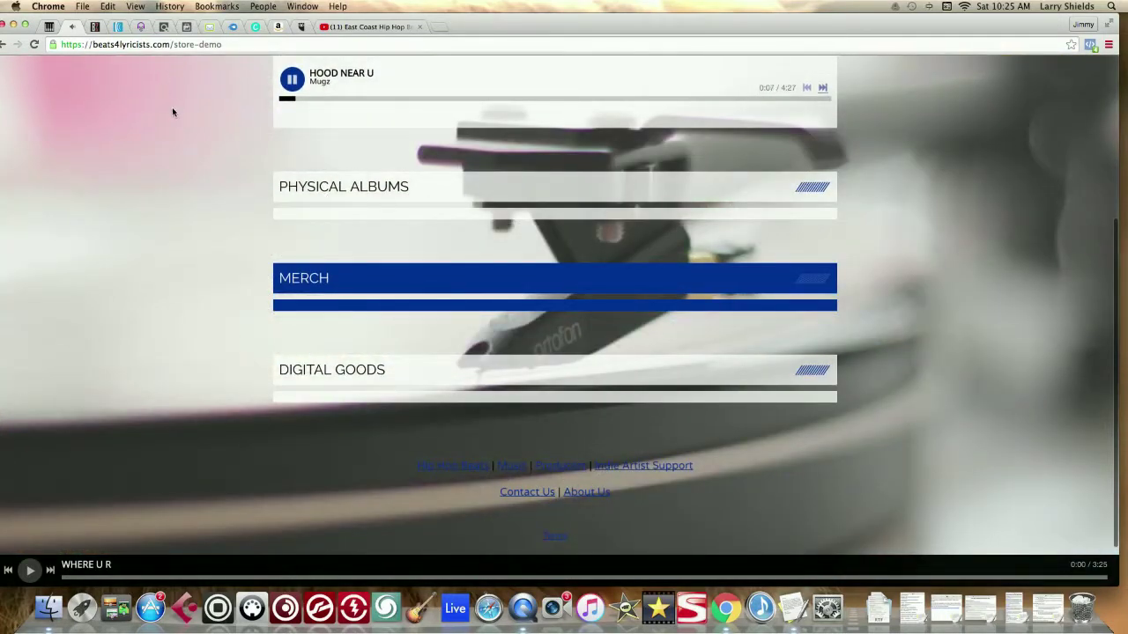
scroll(173, 111, "up", 6)
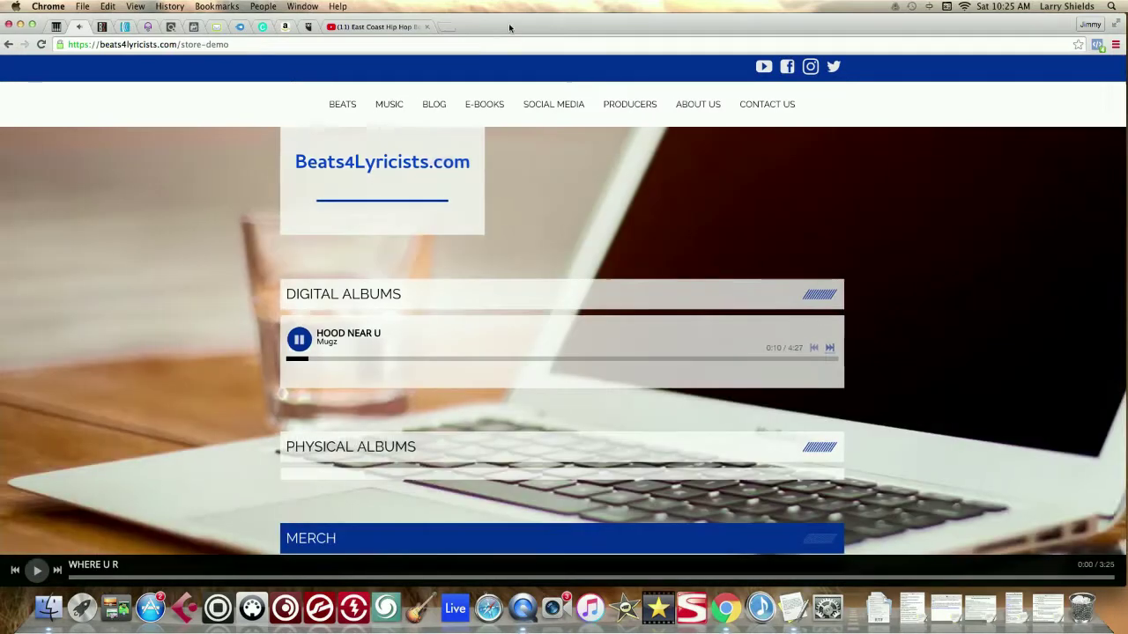
mouse_move(502, 27)
left_mouse_down()
mouse_move(532, 22)
mouse_move(511, 21)
left_mouse_up()
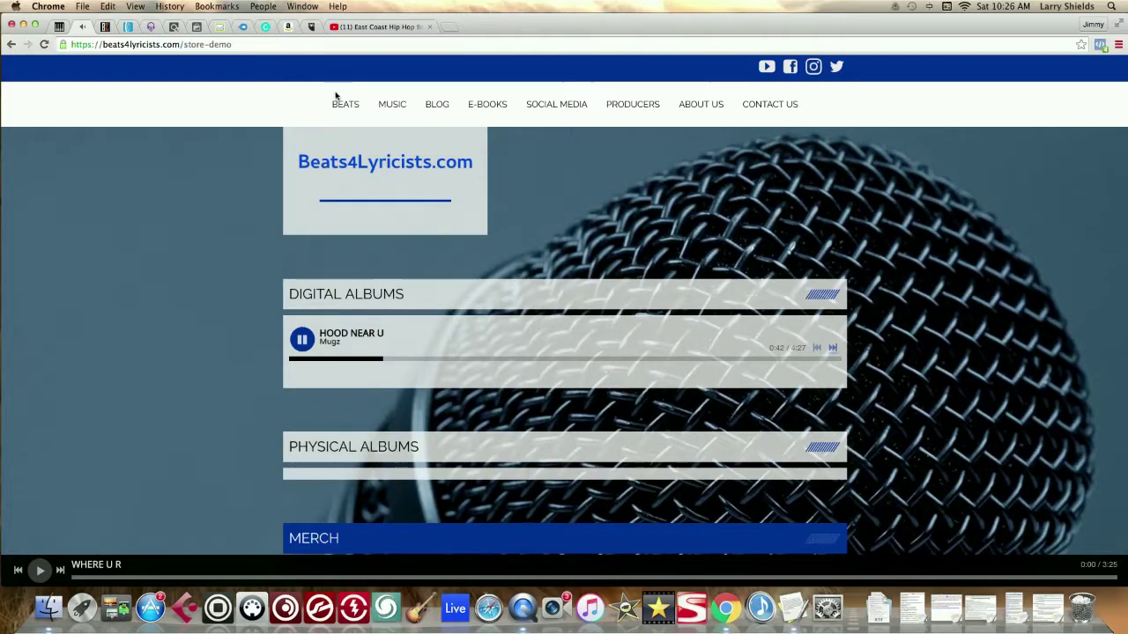
scroll(272, 104, "down", 2)
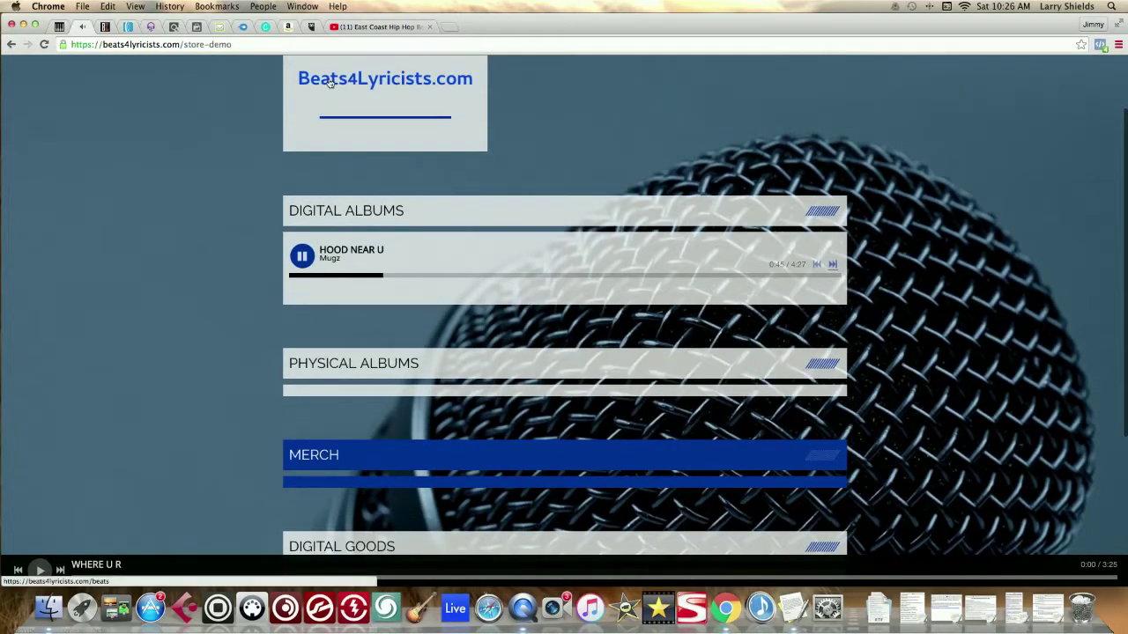
scroll(268, 88, "up", 2)
mouse_move(504, 25)
left_mouse_down()
mouse_move(544, 26)
mouse_move(512, 24)
left_mouse_up()
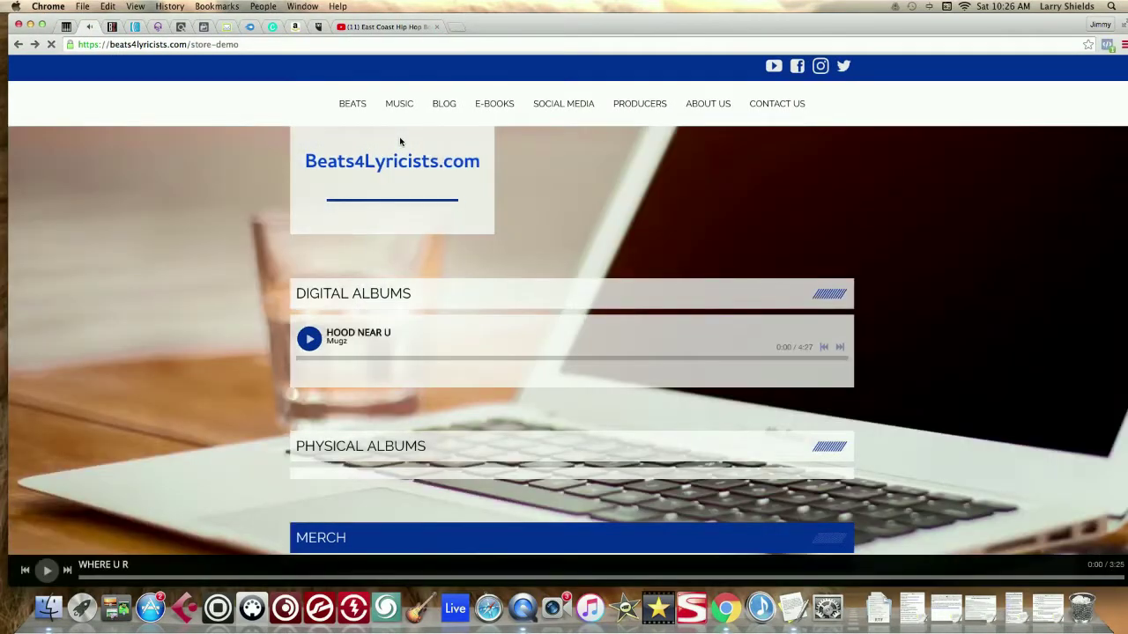
Open the live site's Beats page and look through the beat player's list of tracks and prices
left_click(352, 107)
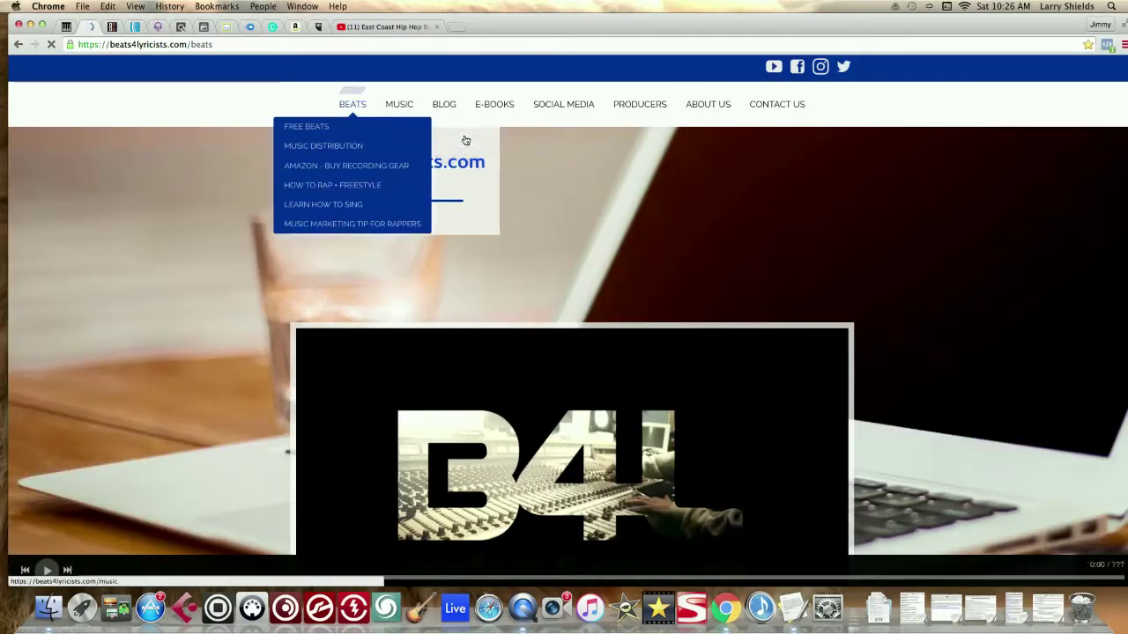
mouse_move(559, 20)
left_mouse_down()
mouse_move(536, 12)
mouse_move(566, 10)
mouse_move(549, 12)
left_mouse_up()
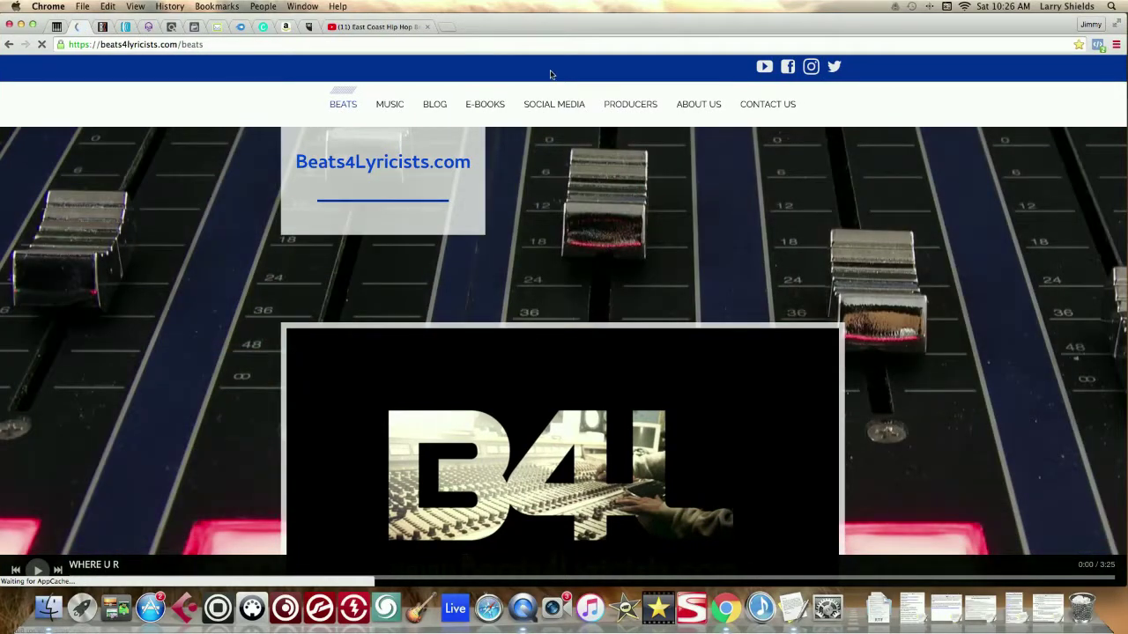
scroll(436, 171, "down", 3)
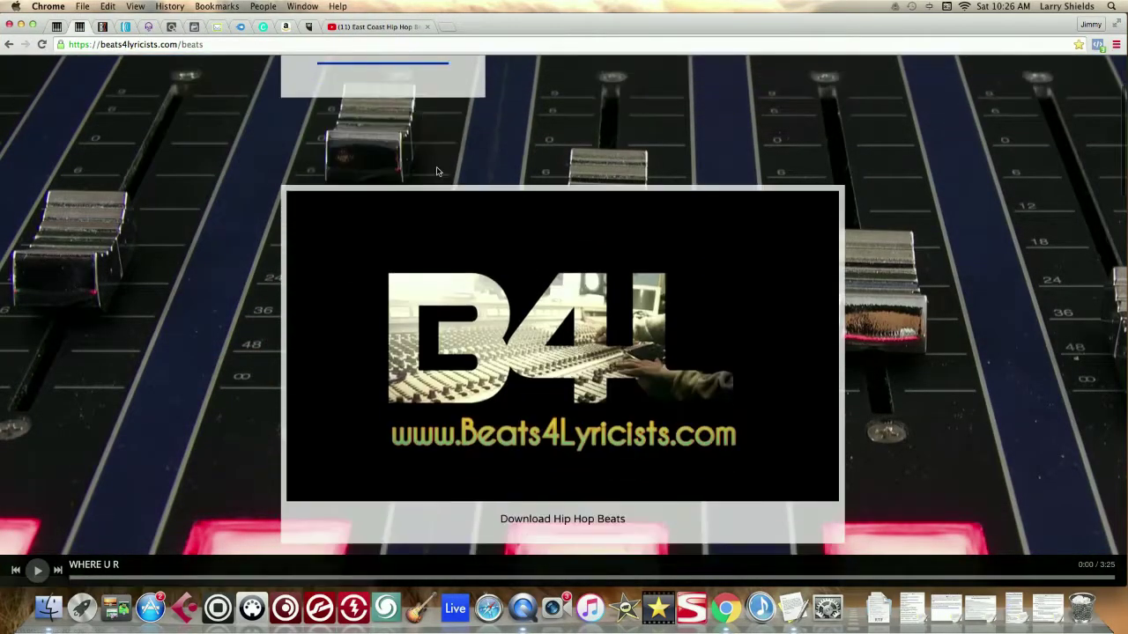
scroll(436, 170, "down", 10)
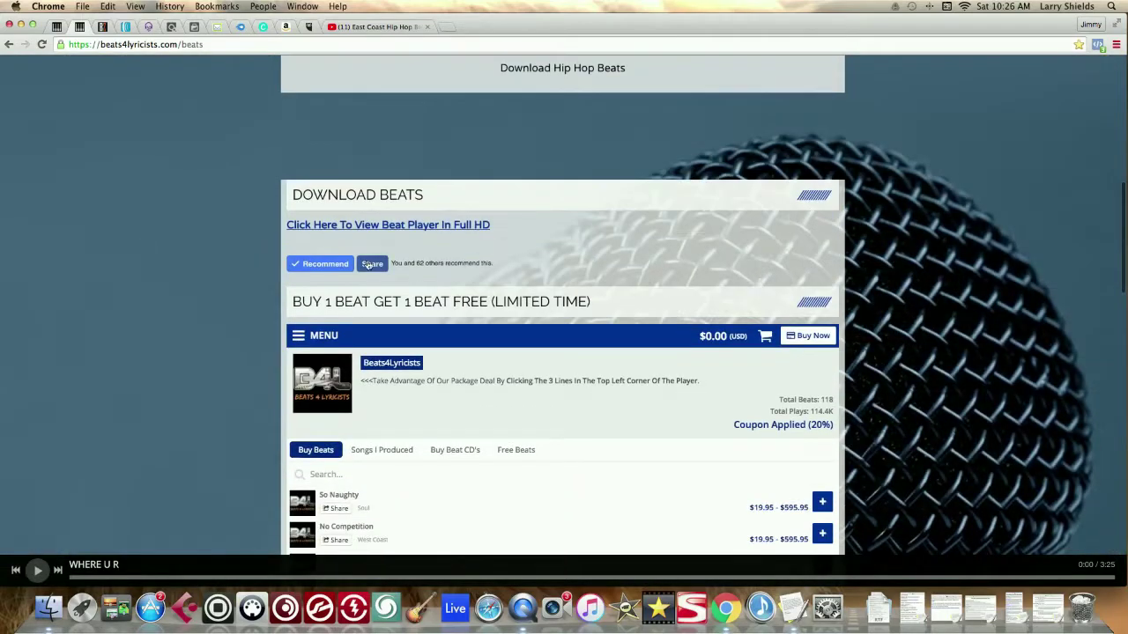
scroll(408, 236, "down", 3)
scroll(405, 232, "down", 1)
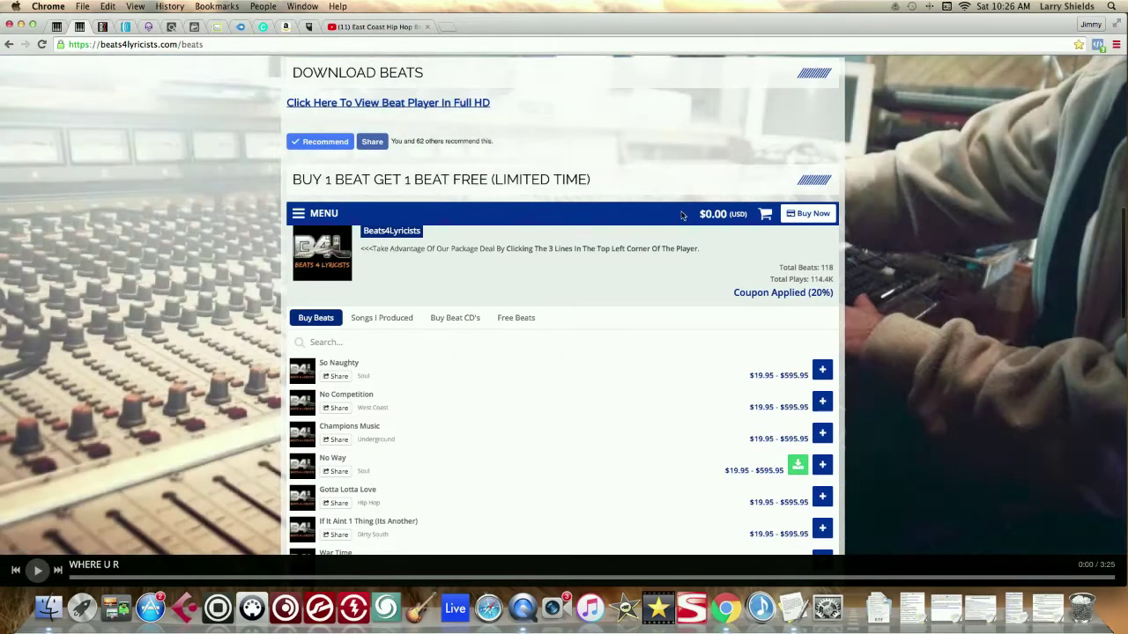
scroll(683, 248, "down", 1)
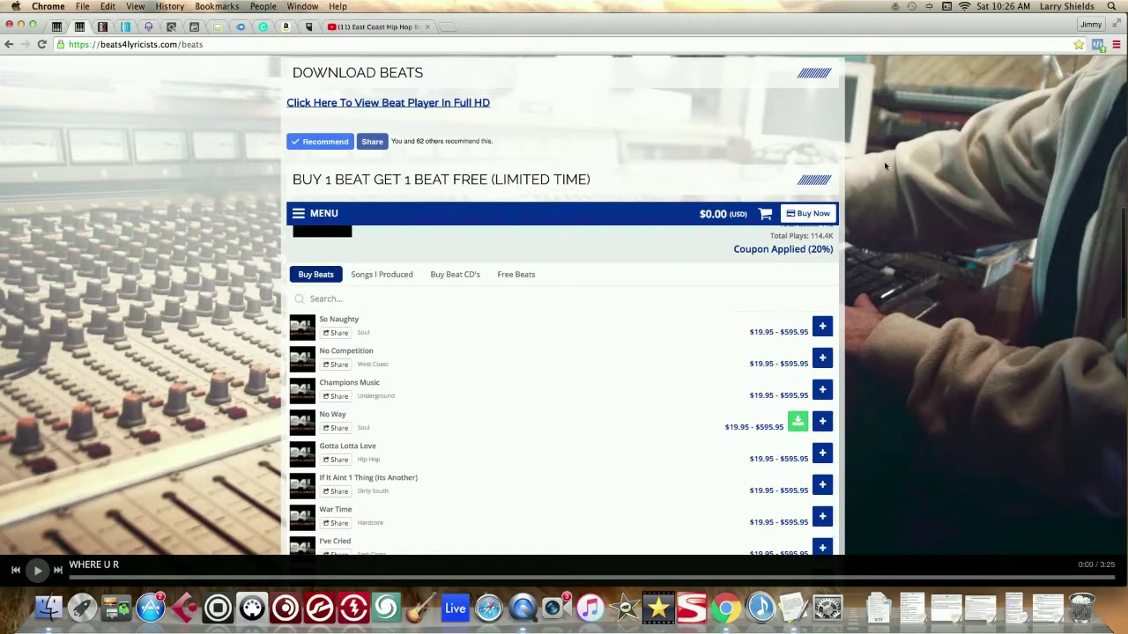
scroll(896, 159, "up", 2)
scroll(896, 159, "down", 6)
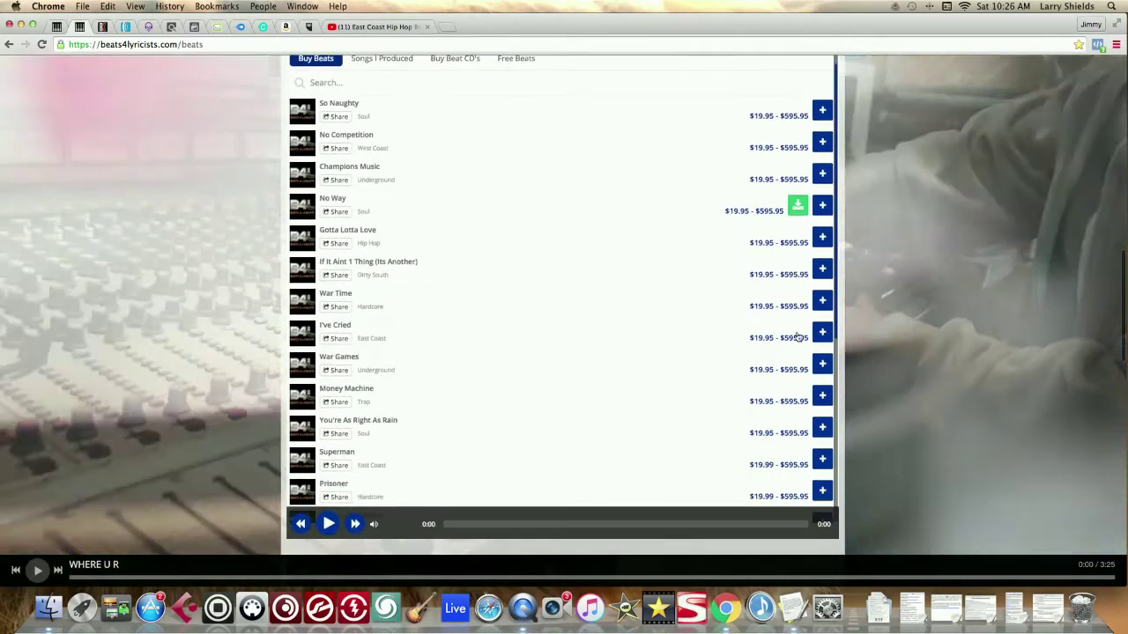
scroll(797, 336, "down", 6)
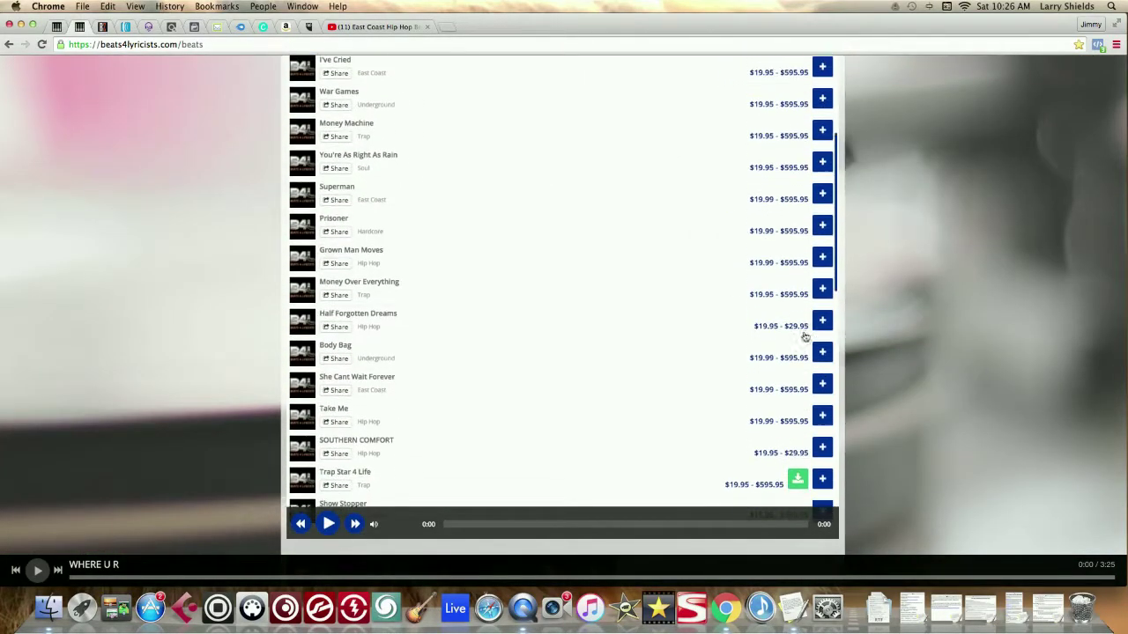
Examine the PayPal, email sign-up, Help & Donate and message sections of the Beats page, and try the Add Message option
scroll(894, 317, "down", 10)
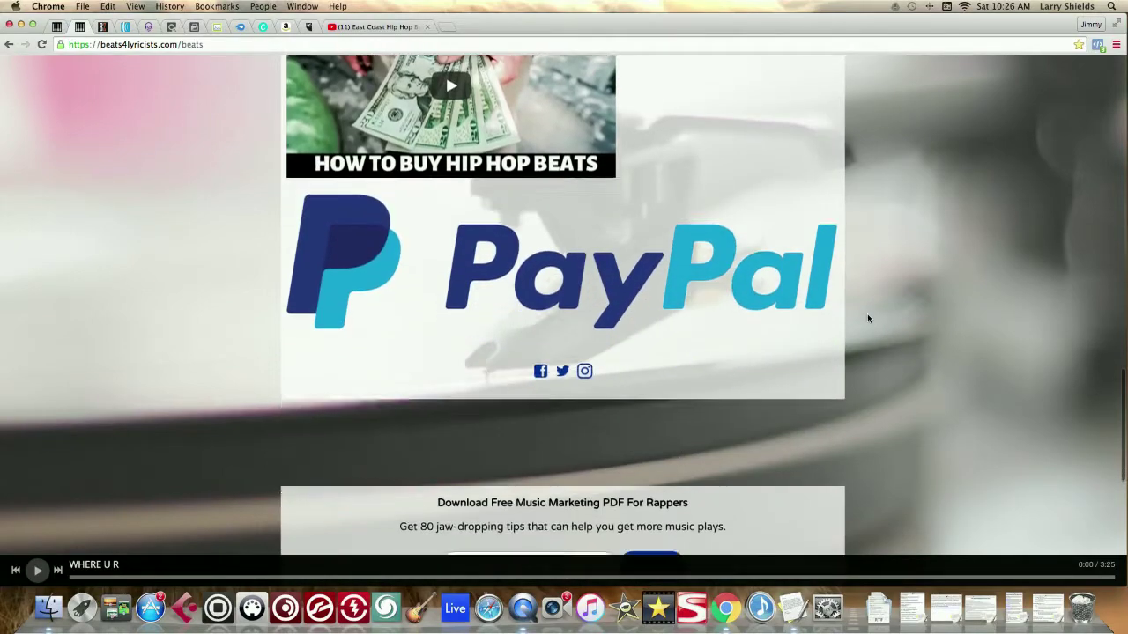
scroll(867, 318, "down", 3)
scroll(866, 318, "up", 2)
scroll(868, 318, "up", 1)
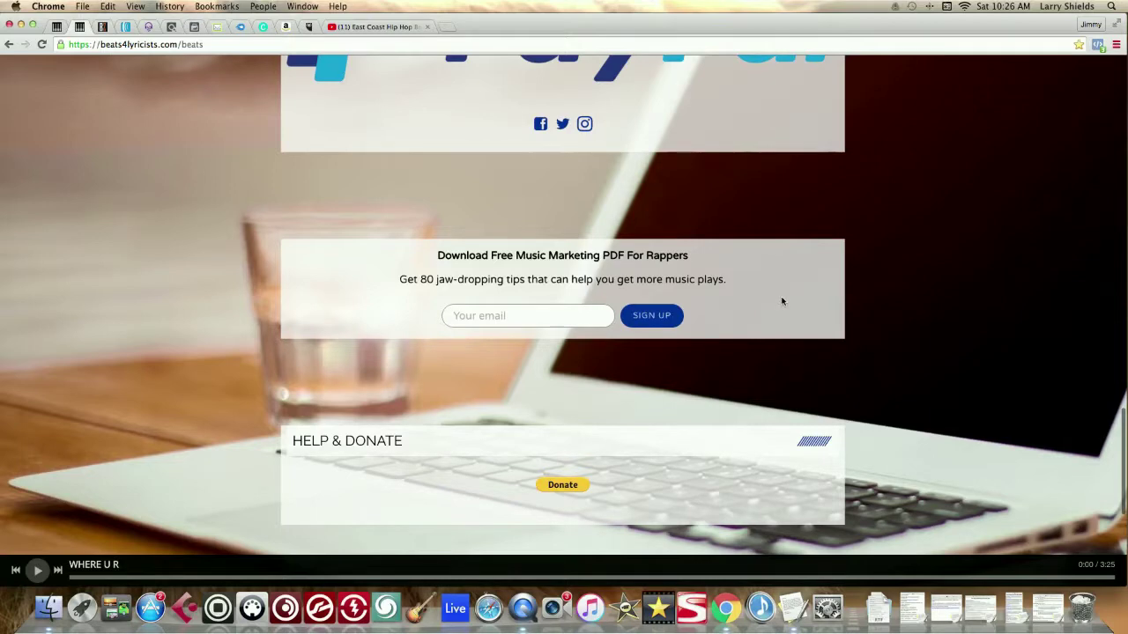
scroll(483, 410, "down", 5)
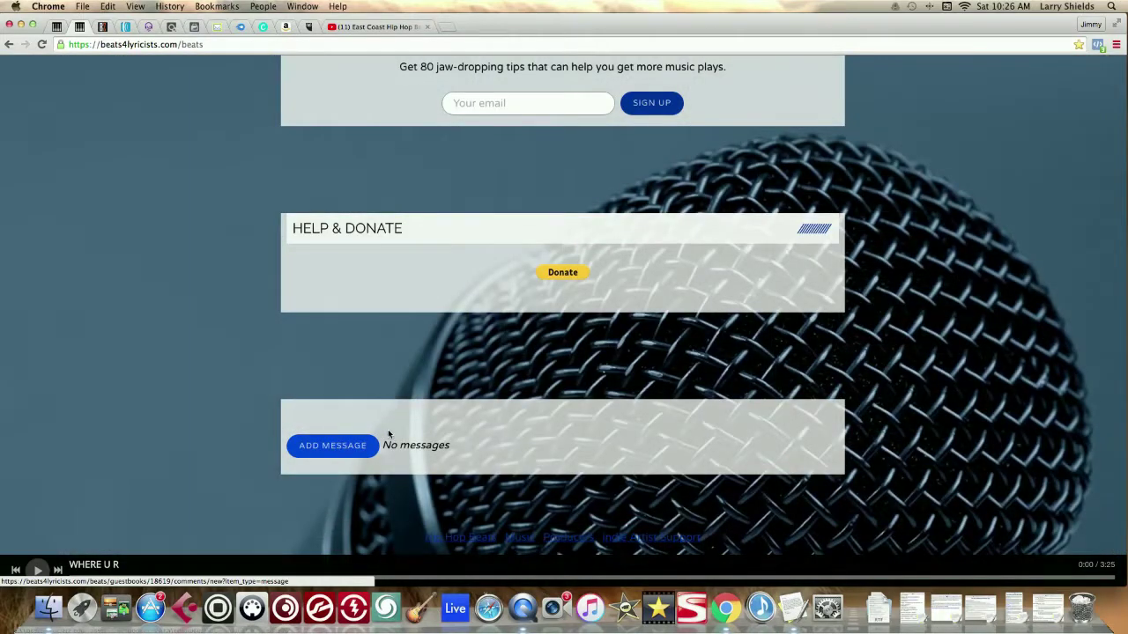
left_click(342, 446)
left_click(357, 441)
scroll(355, 440, "up", 15)
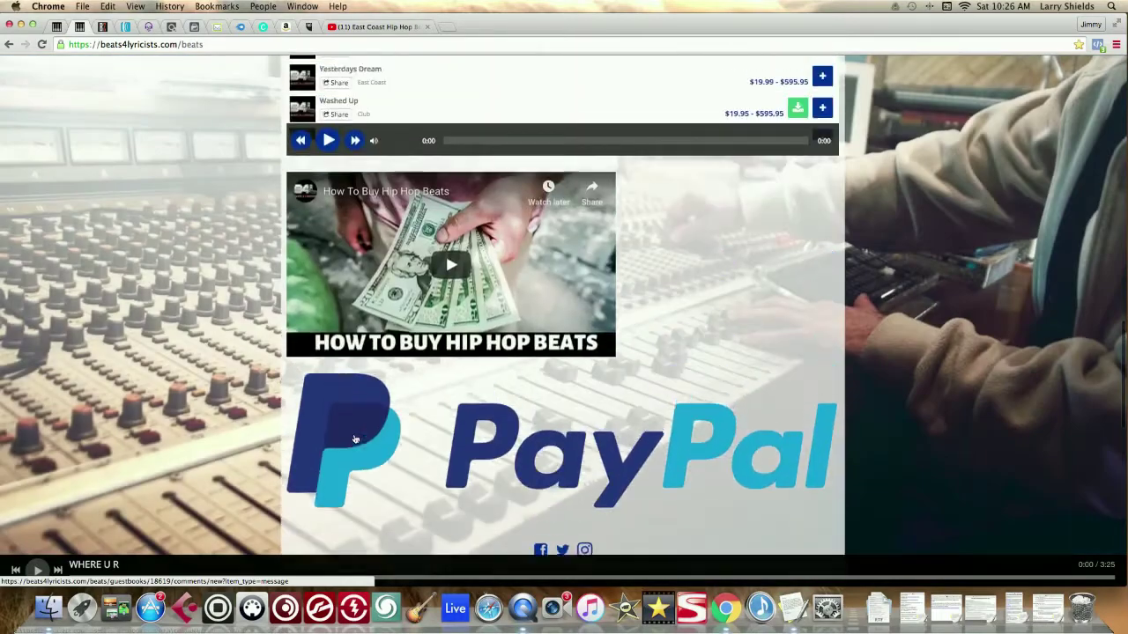
scroll(355, 438, "up", 15)
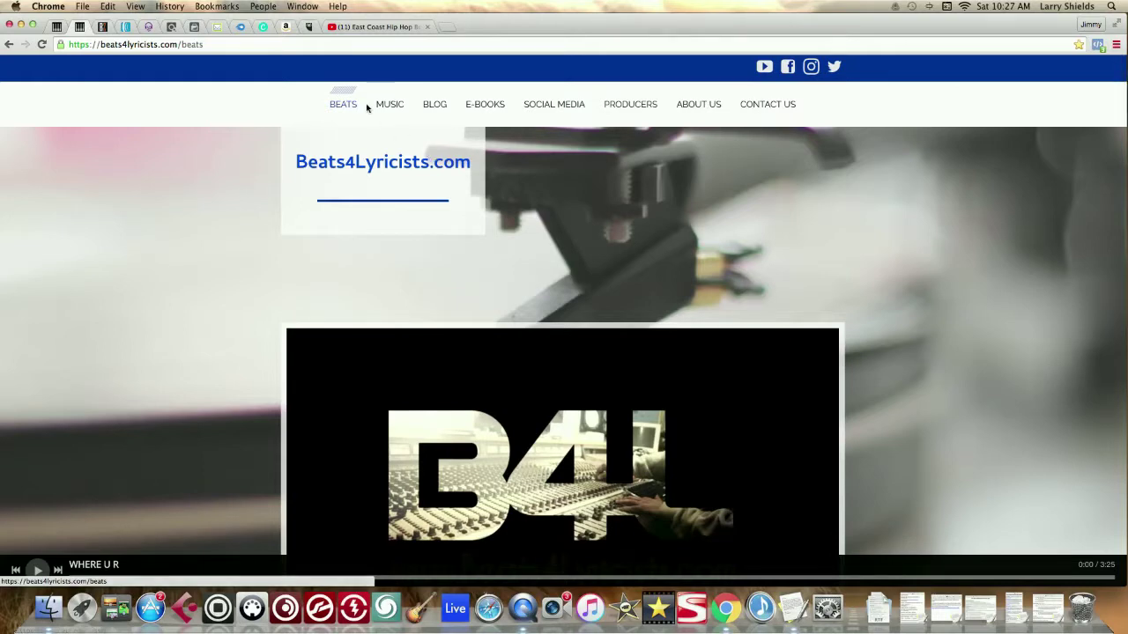
Switch to the Bandzoogle visitor reports and examine the visitors chart, the location map and the city table
left_click(100, 28)
left_click(85, 28)
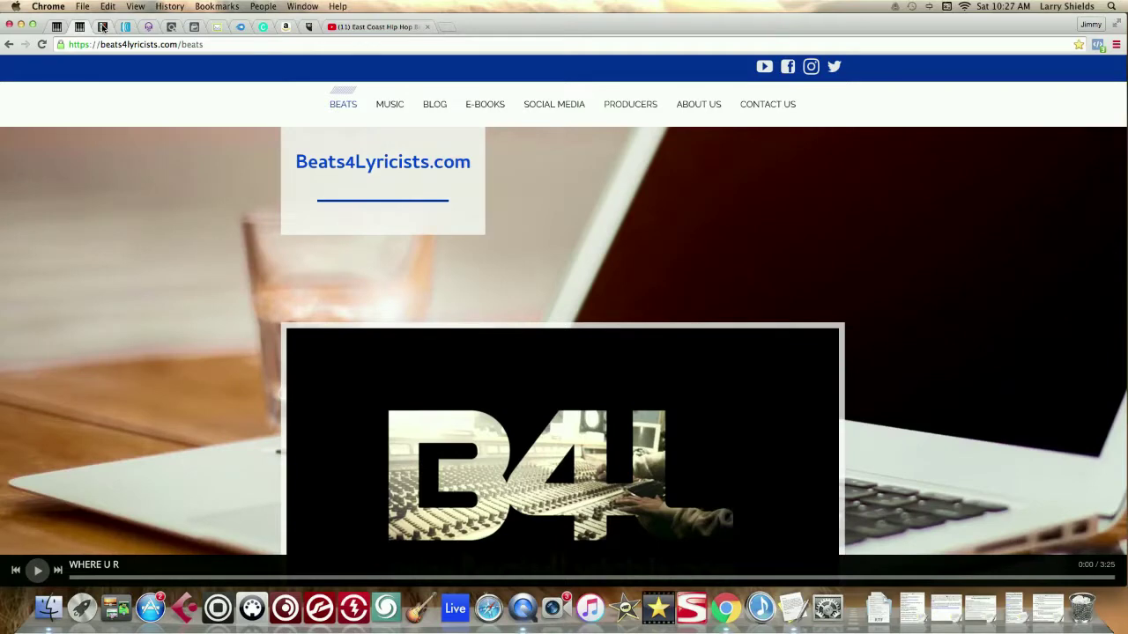
left_click(103, 27)
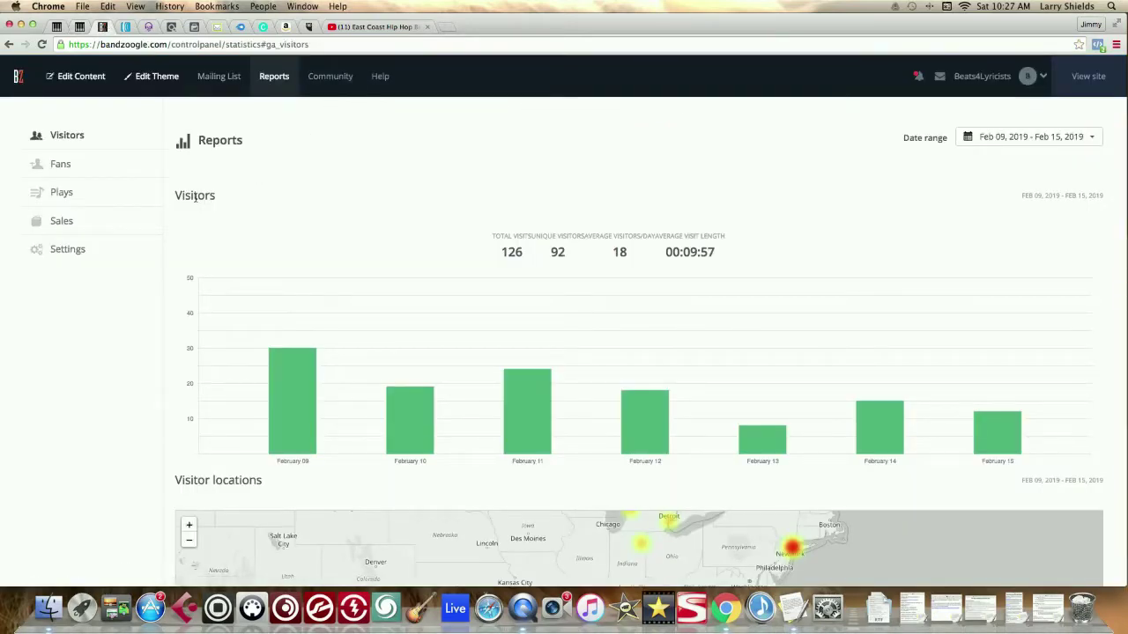
scroll(100, 327, "down", 3)
scroll(100, 325, "up", 3)
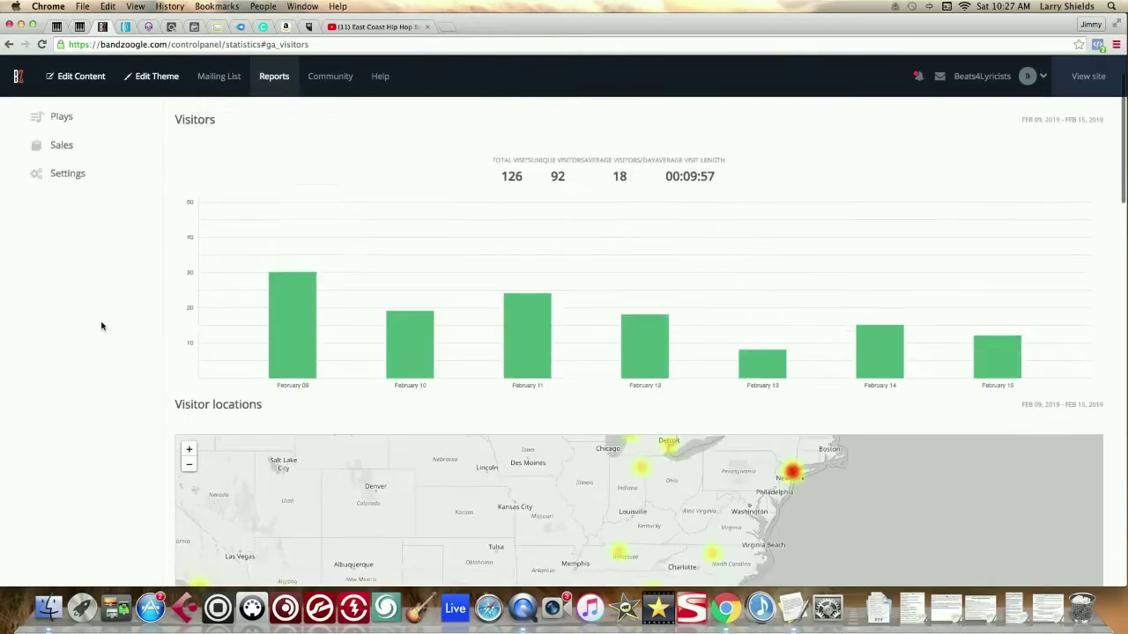
scroll(102, 325, "down", 3)
scroll(102, 325, "down", 3)
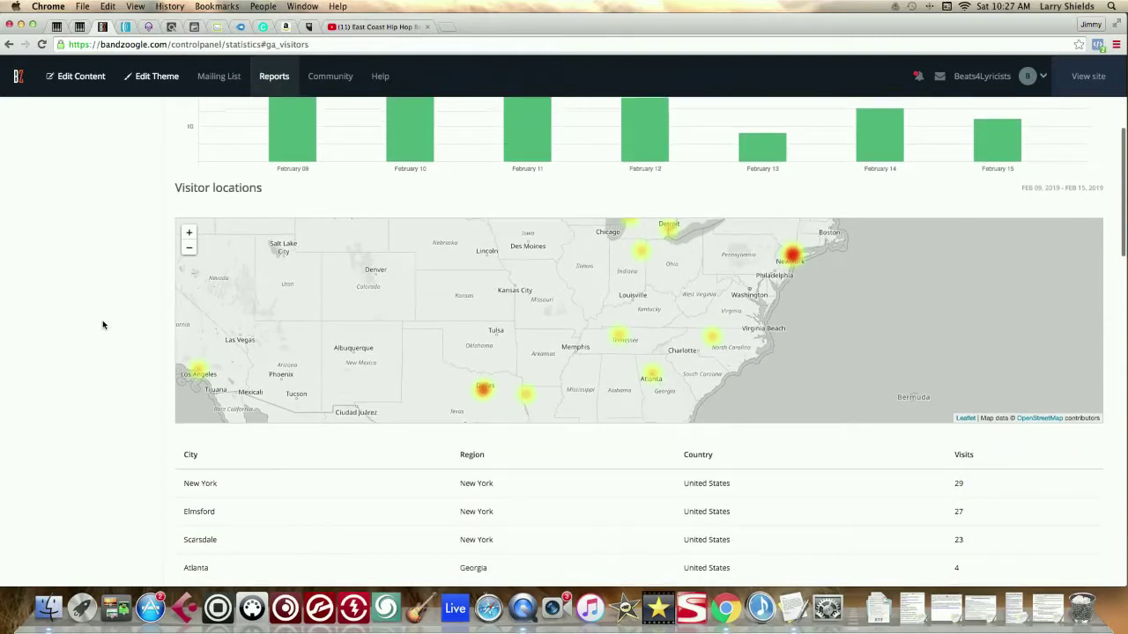
scroll(103, 326, "down", 3)
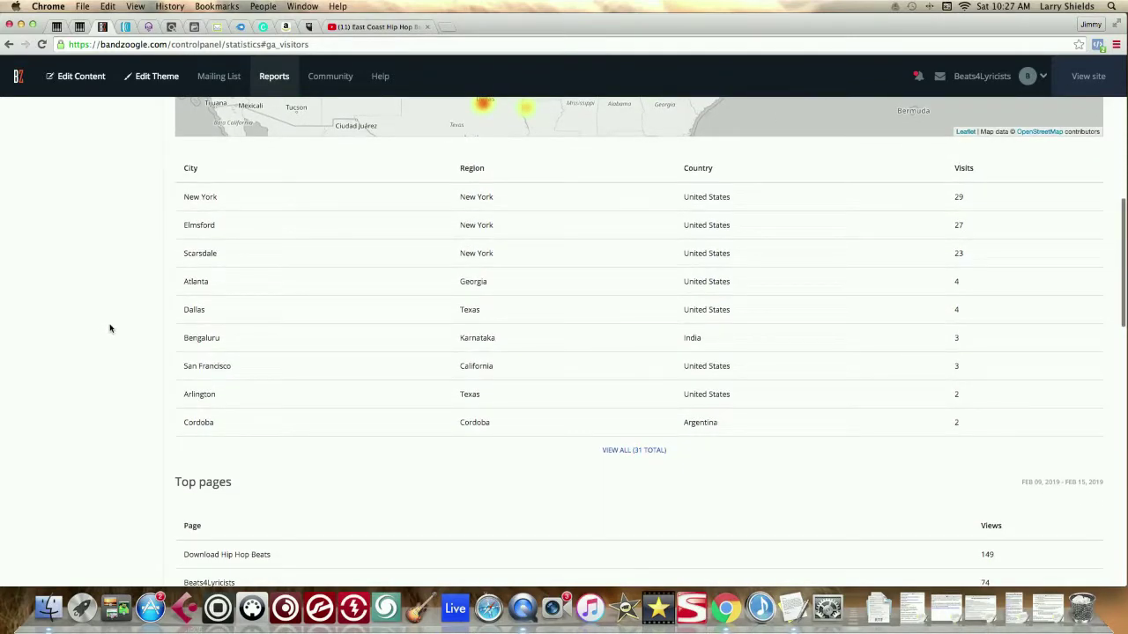
scroll(108, 327, "up", 5)
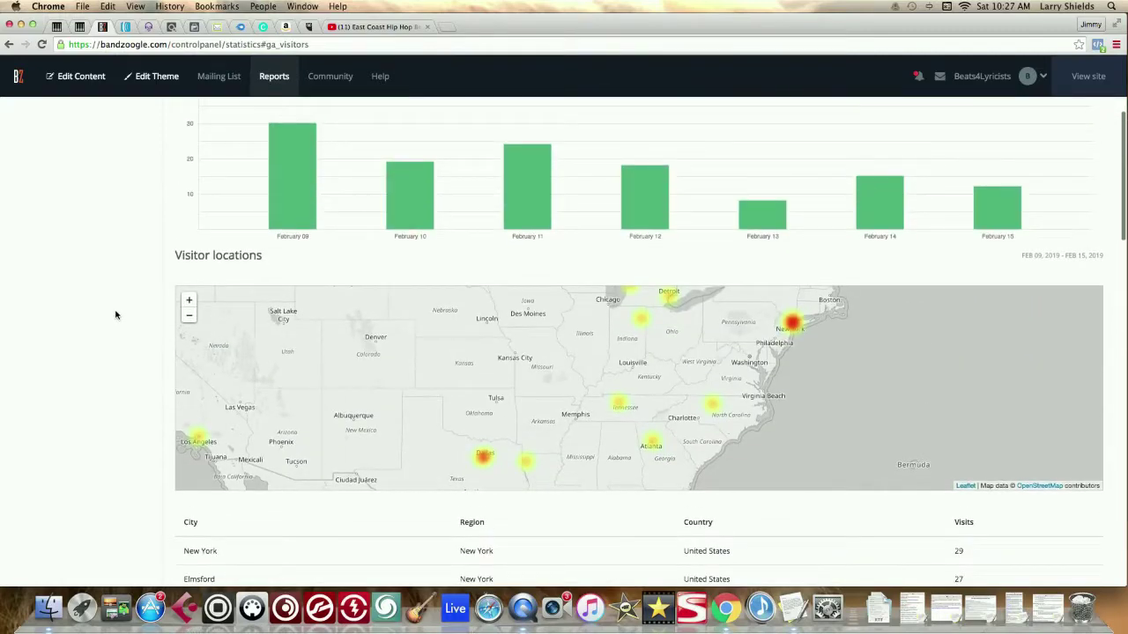
Zoom the visitor locations map out to the whole world and expand the city table to list all cities
scroll(333, 337, "up", 1)
scroll(331, 337, "down", 4)
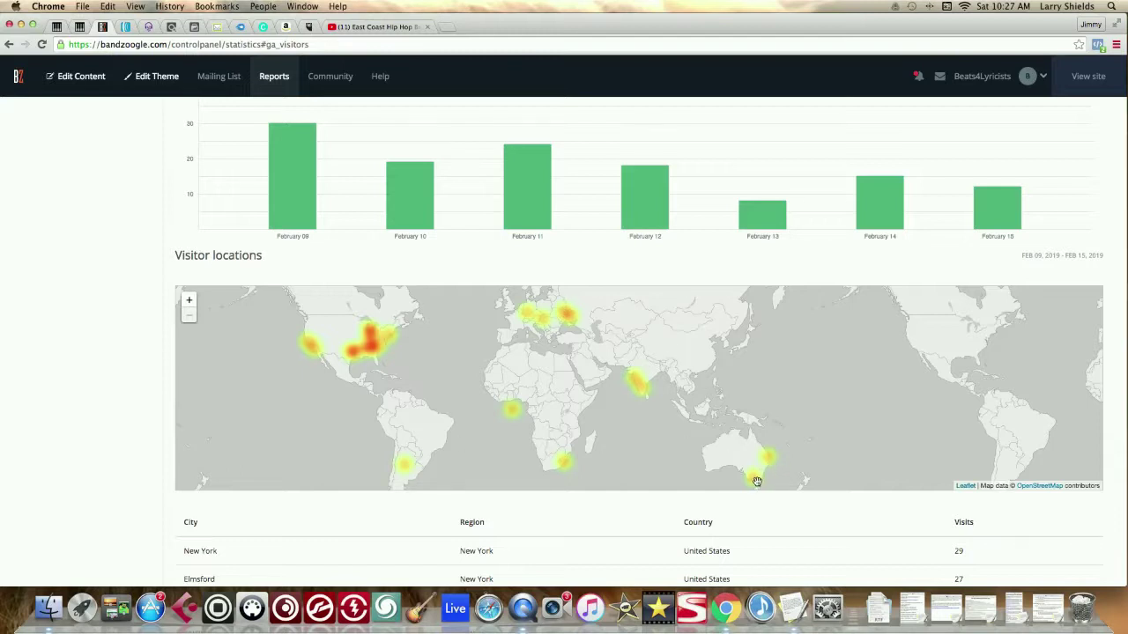
scroll(89, 516, "down", 5)
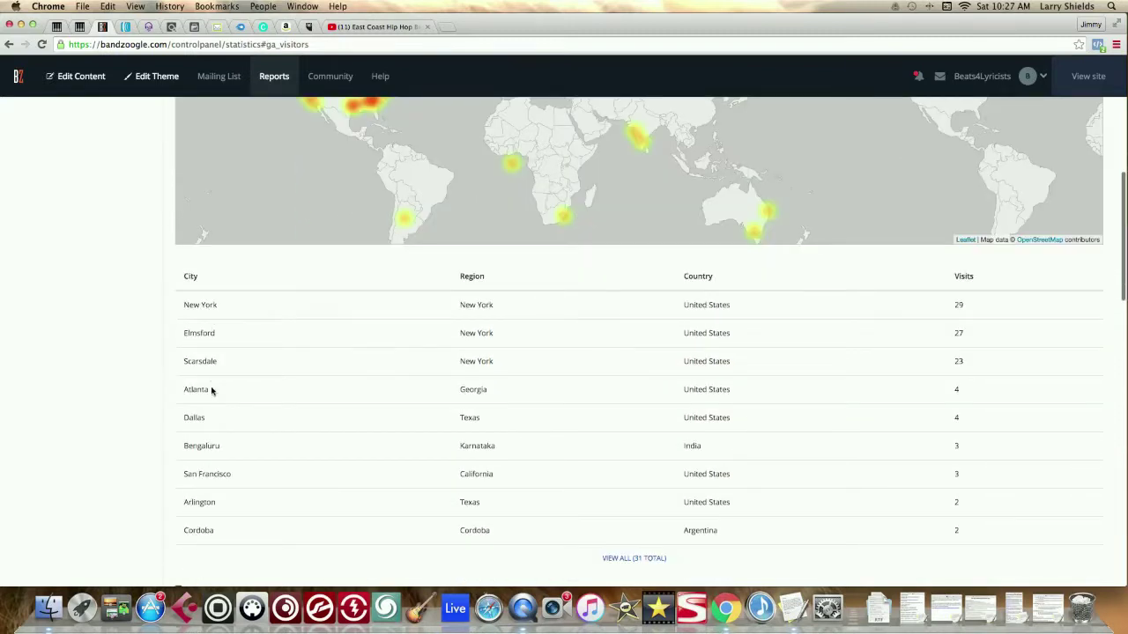
scroll(211, 391, "down", 2)
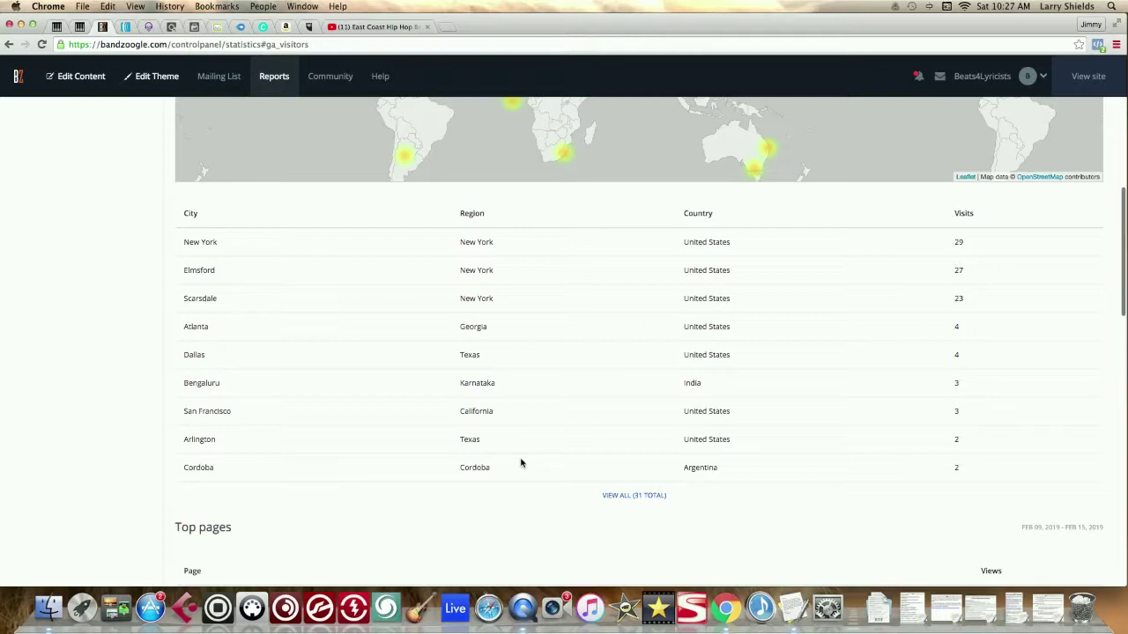
left_click(656, 496)
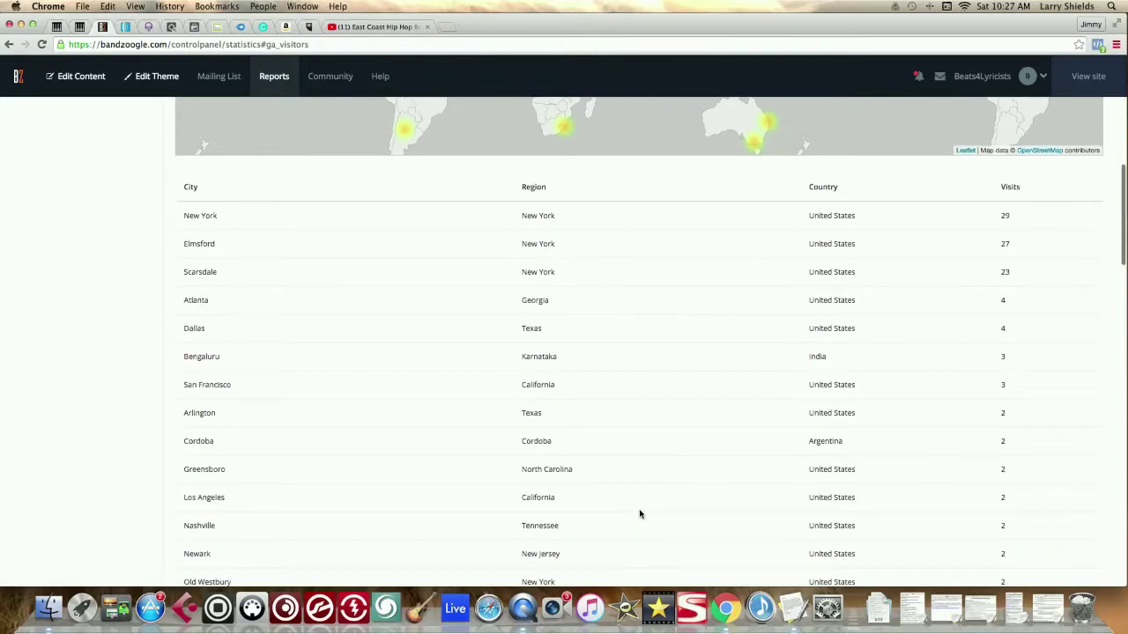
Set the visitor report's date range to Jan 01, 2019 - Feb 09, 2019
scroll(637, 511, "up", 7)
scroll(634, 513, "up", 3)
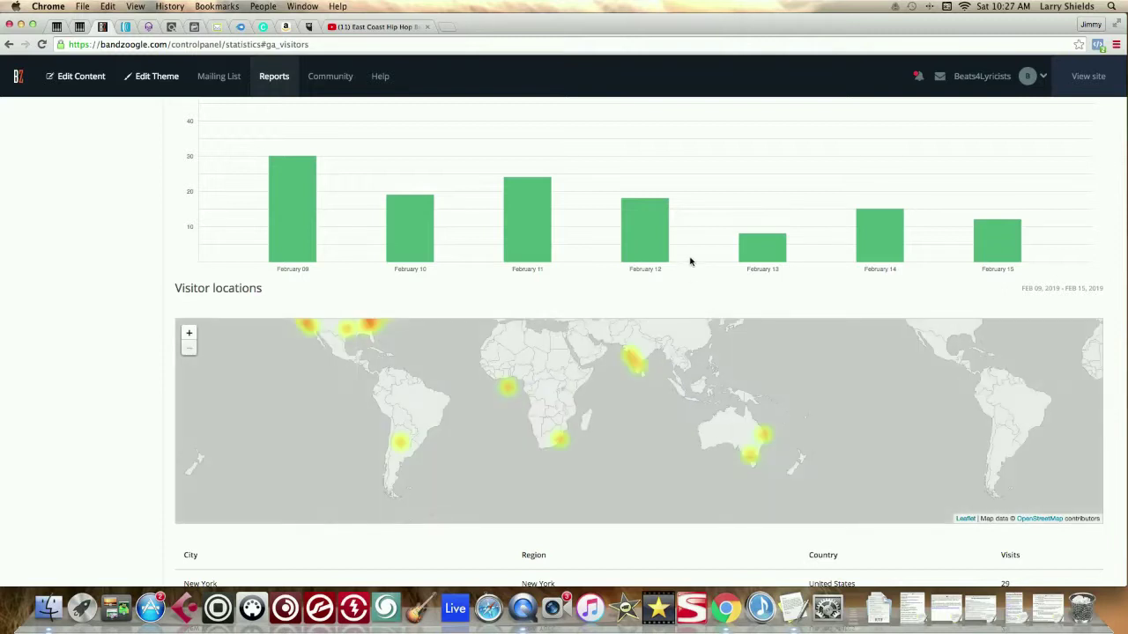
scroll(688, 262, "up", 5)
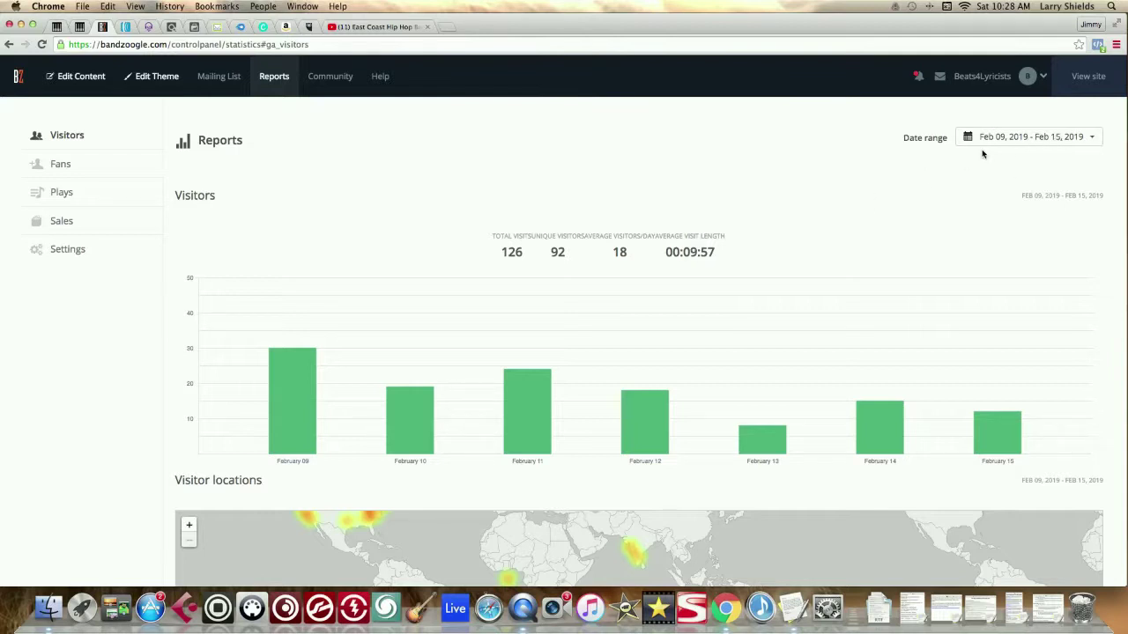
left_click(1048, 137)
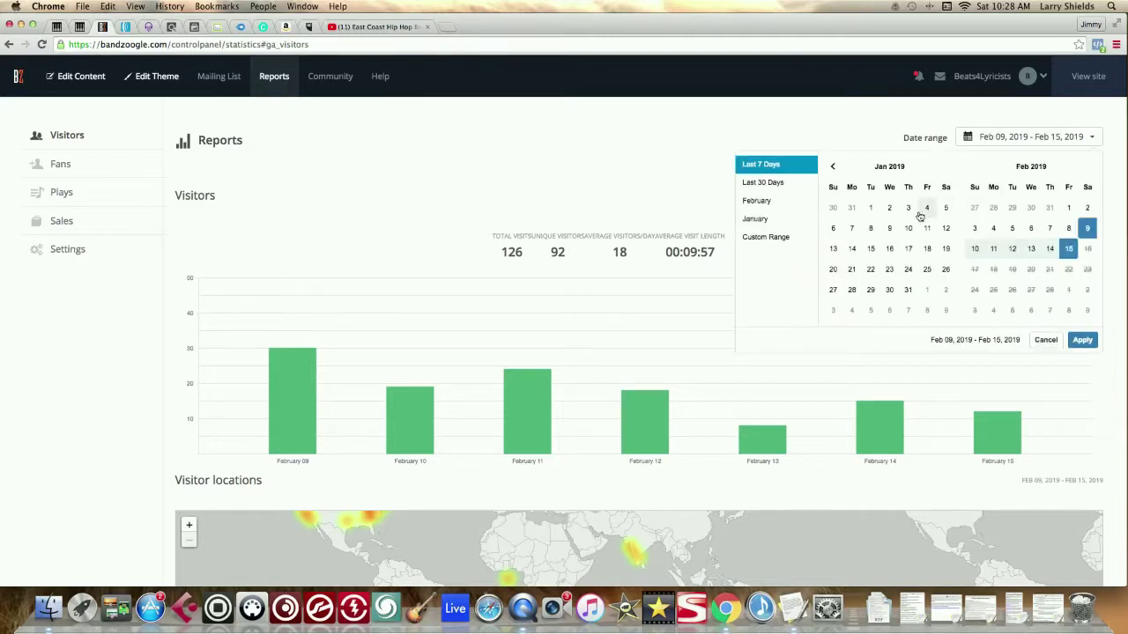
left_click(870, 208)
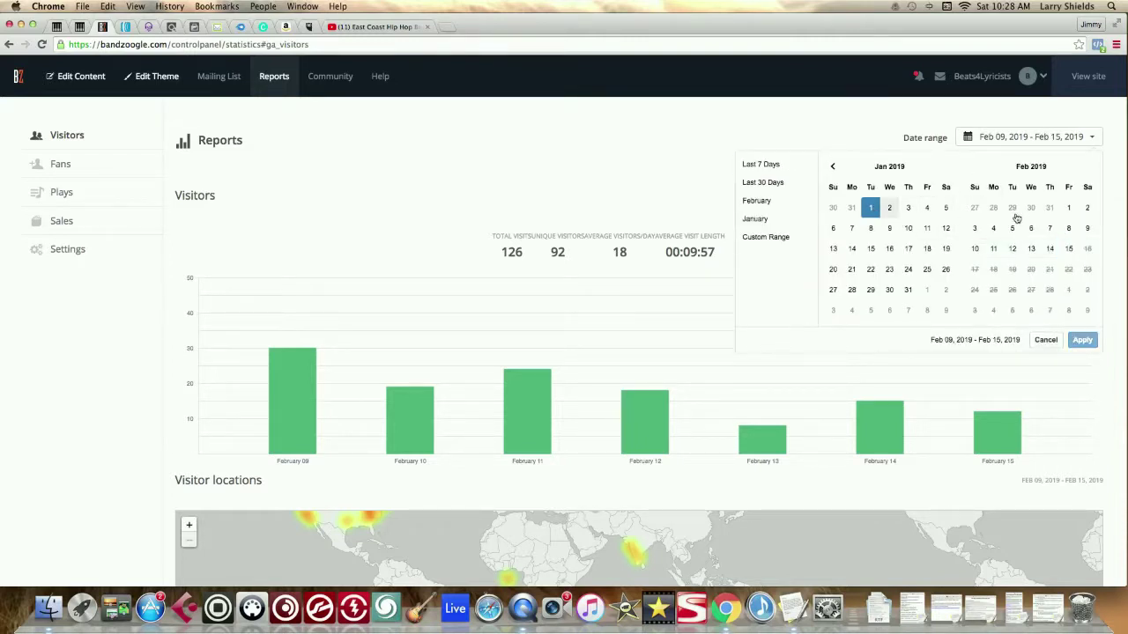
left_click(1087, 229)
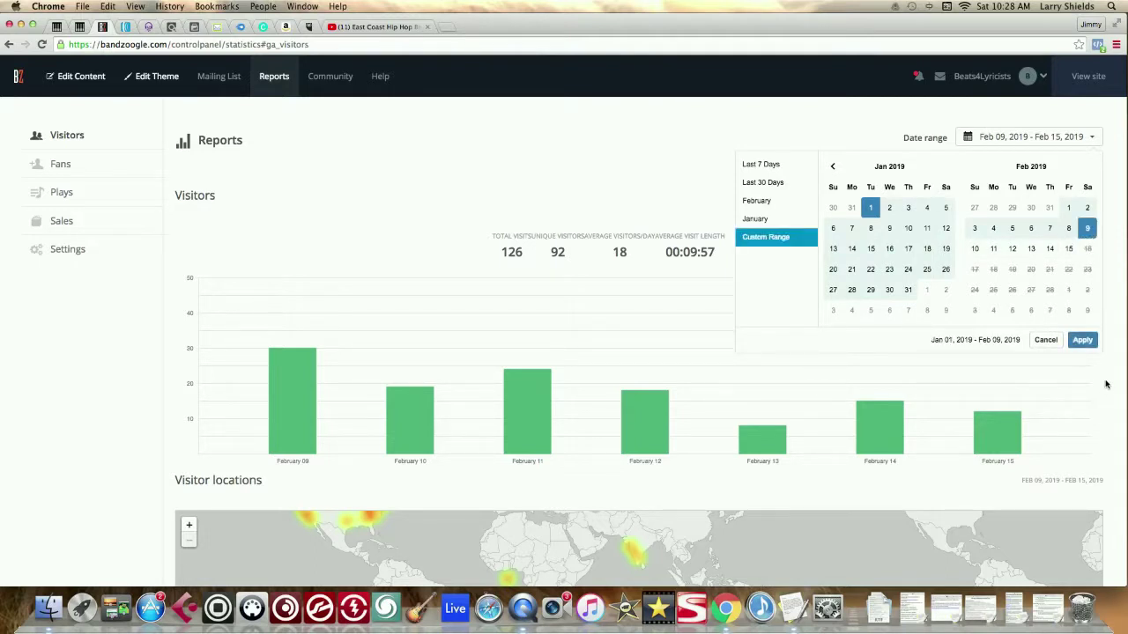
left_click(1082, 340)
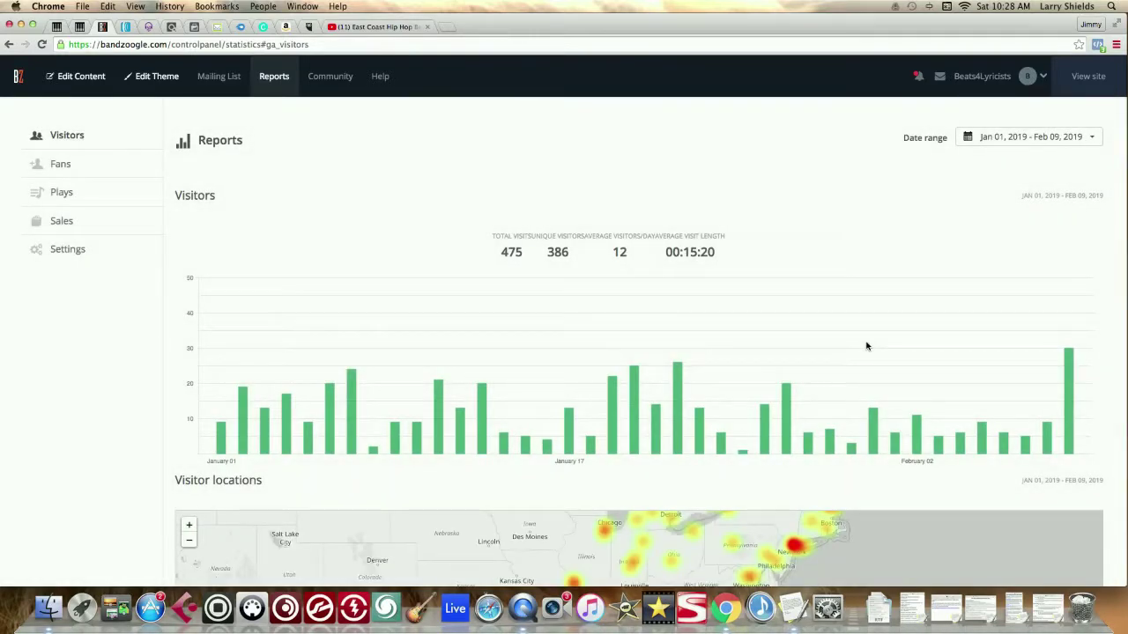
Examine the visitors chart for the chosen dates and zoom out the visitor locations map to see other continents
scroll(934, 352, "down", 2)
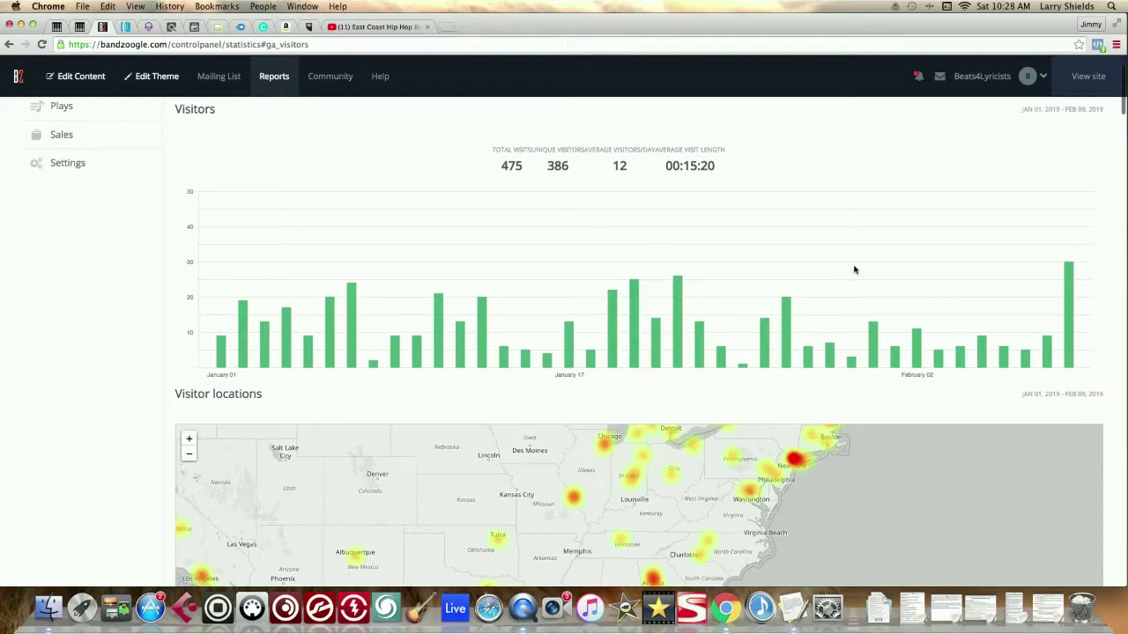
scroll(815, 281, "down", 5)
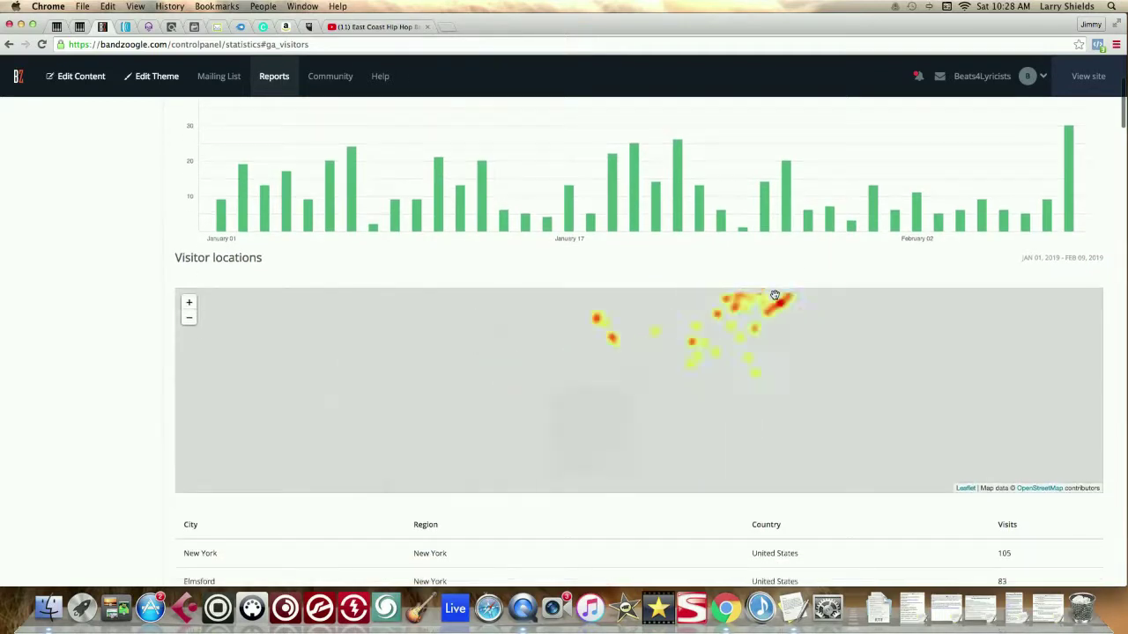
scroll(779, 292, "up", 2)
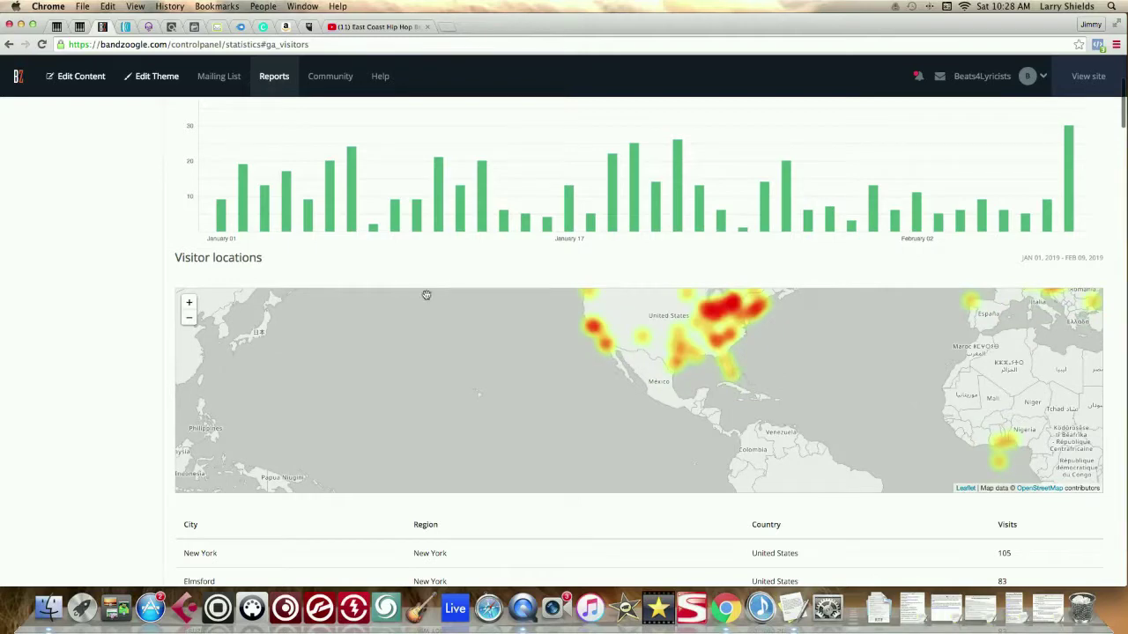
scroll(145, 327, "down", 10)
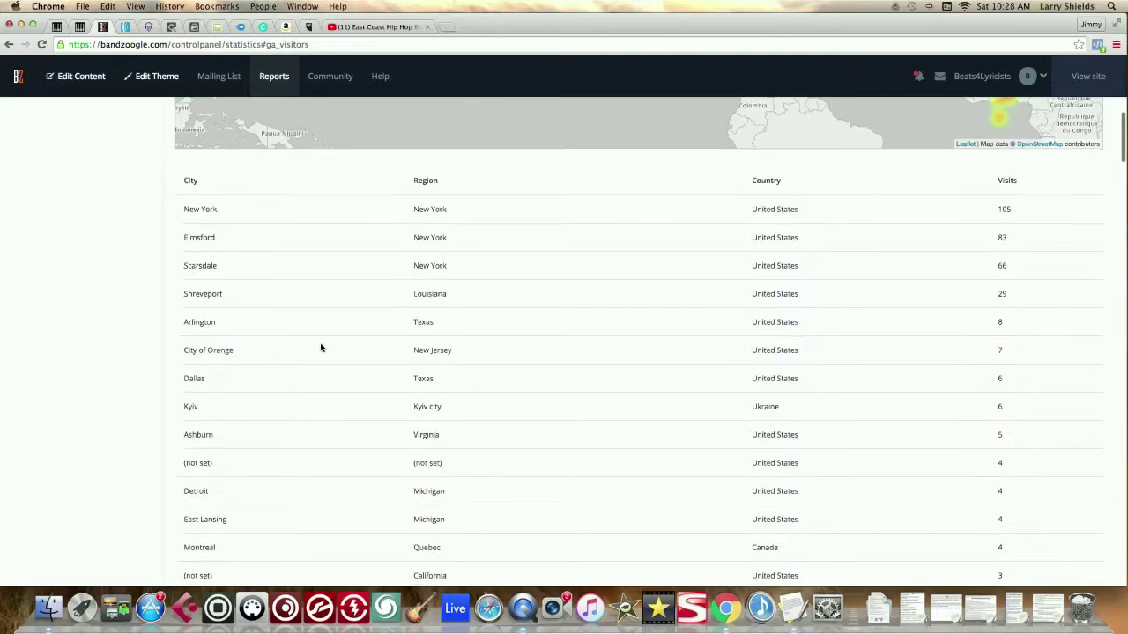
Look through the city table's cities, regions, countries and visit counts
scroll(308, 344, "down", 20)
scroll(317, 345, "down", 2)
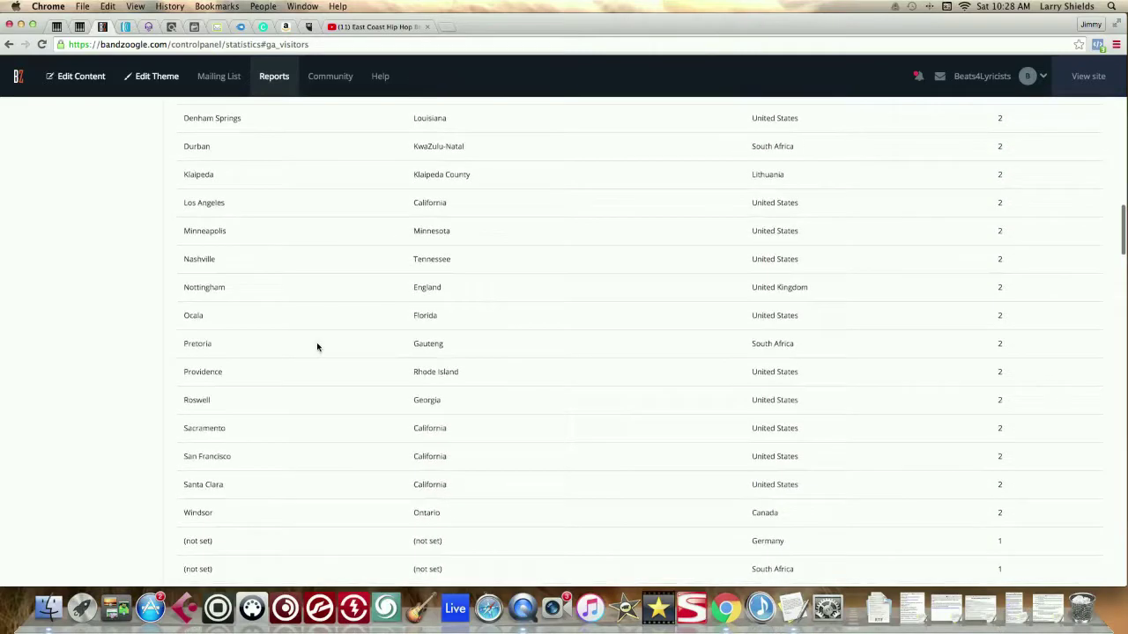
scroll(448, 361, "down", 4)
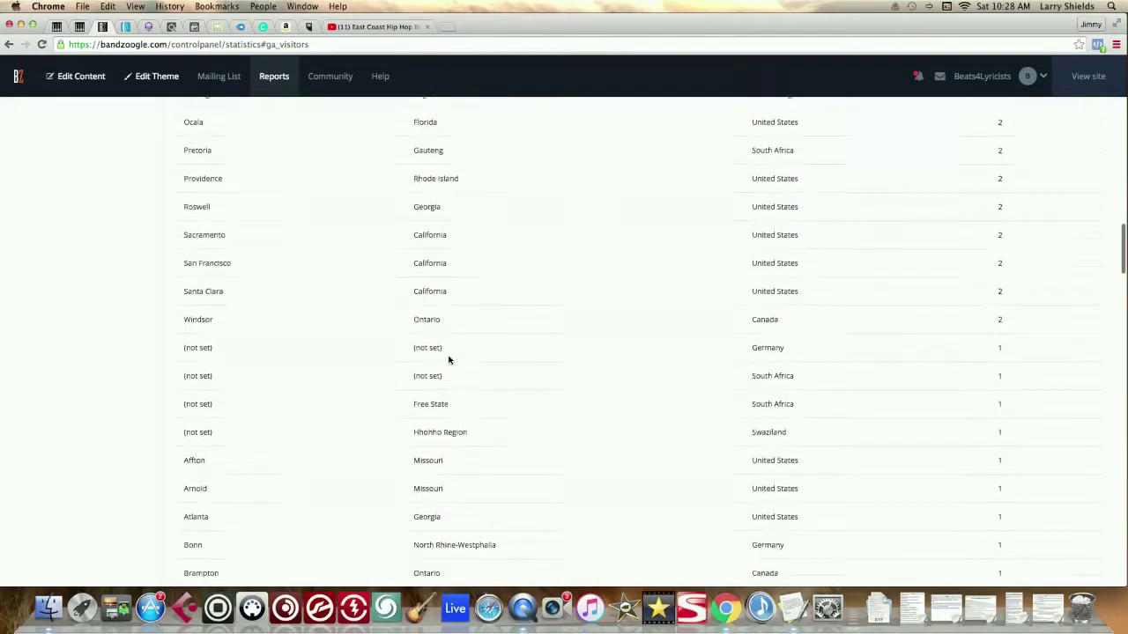
scroll(448, 361, "up", 7)
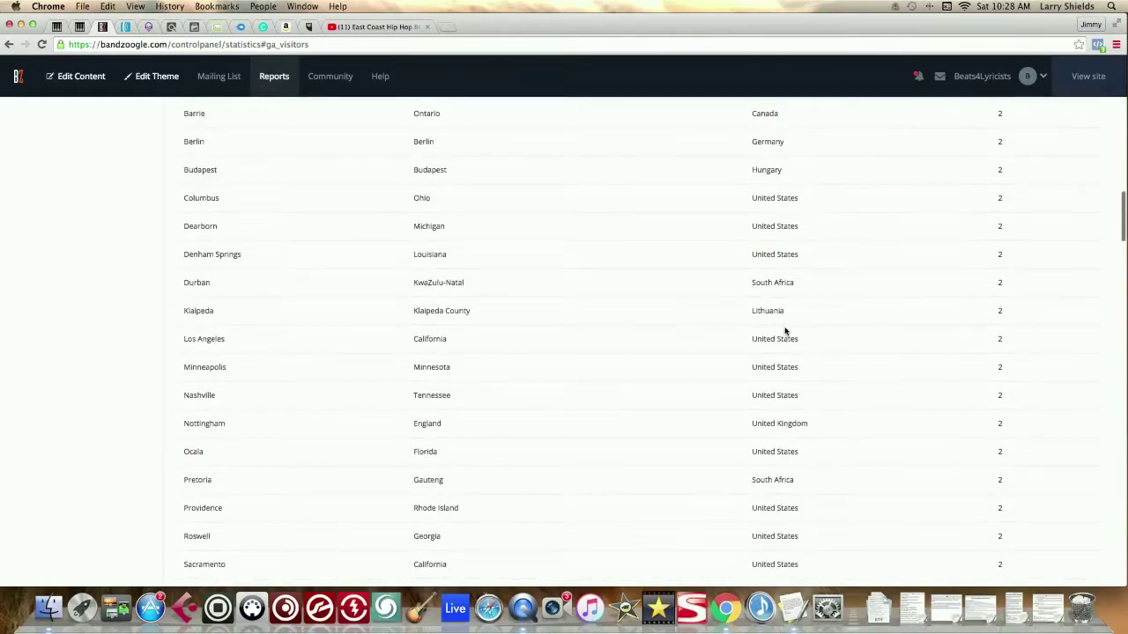
scroll(784, 333, "up", 20)
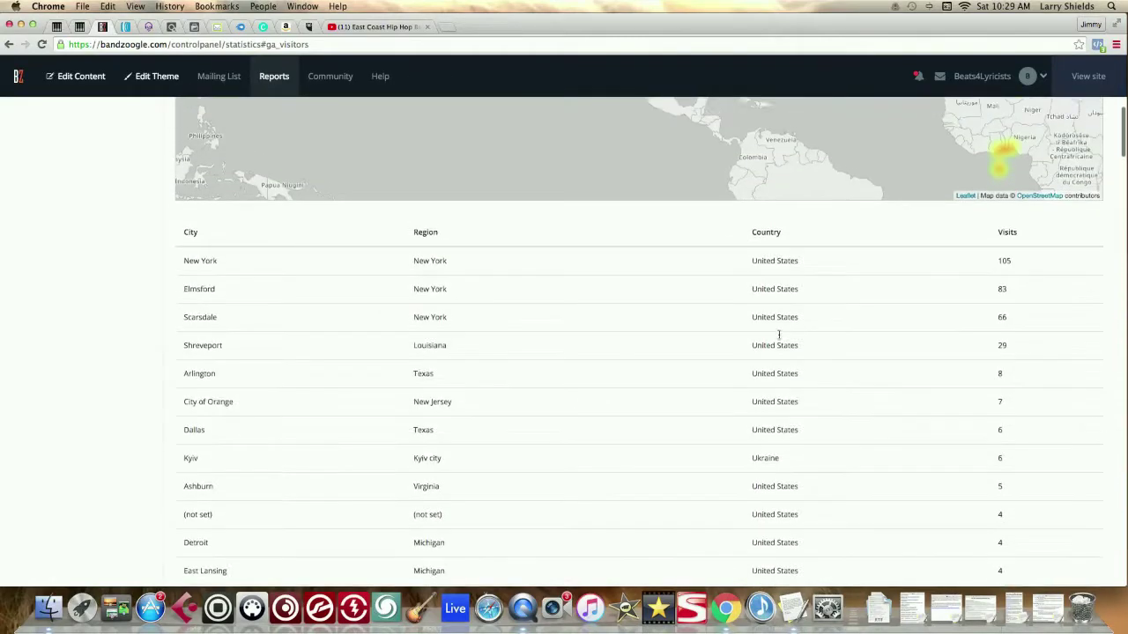
scroll(779, 334, "down", 4)
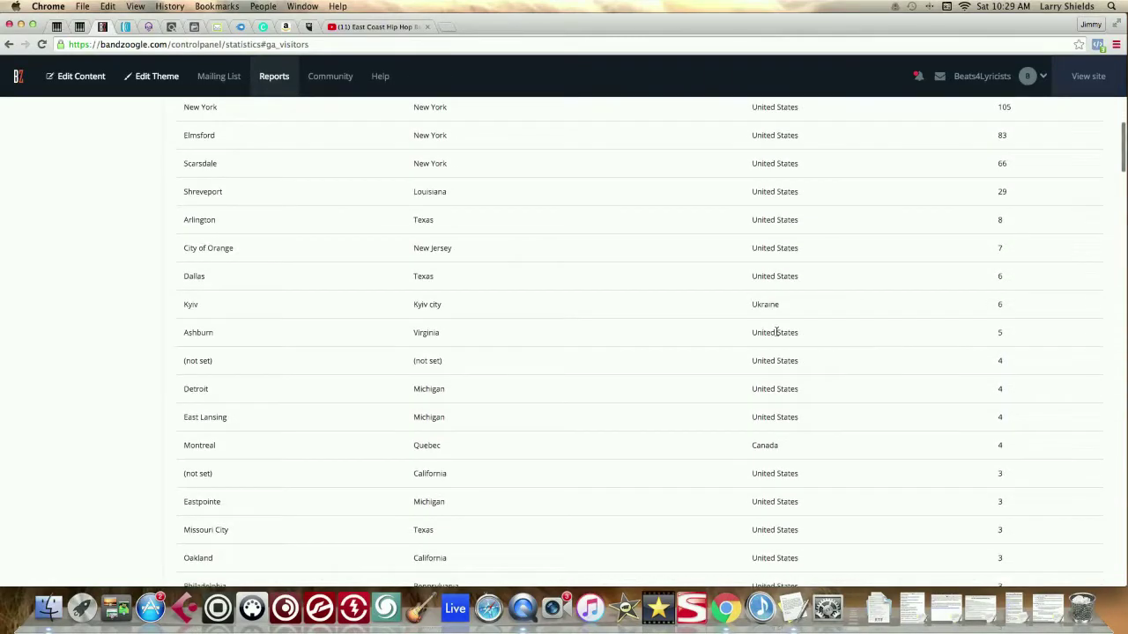
scroll(773, 431, "down", 20)
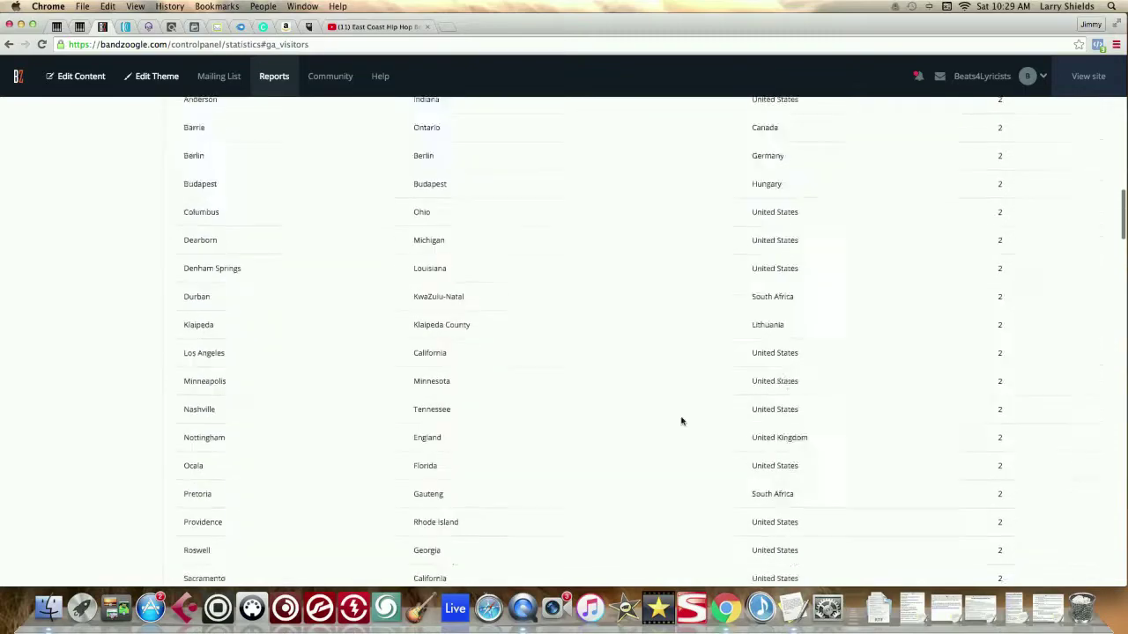
scroll(70, 411, "down", 20)
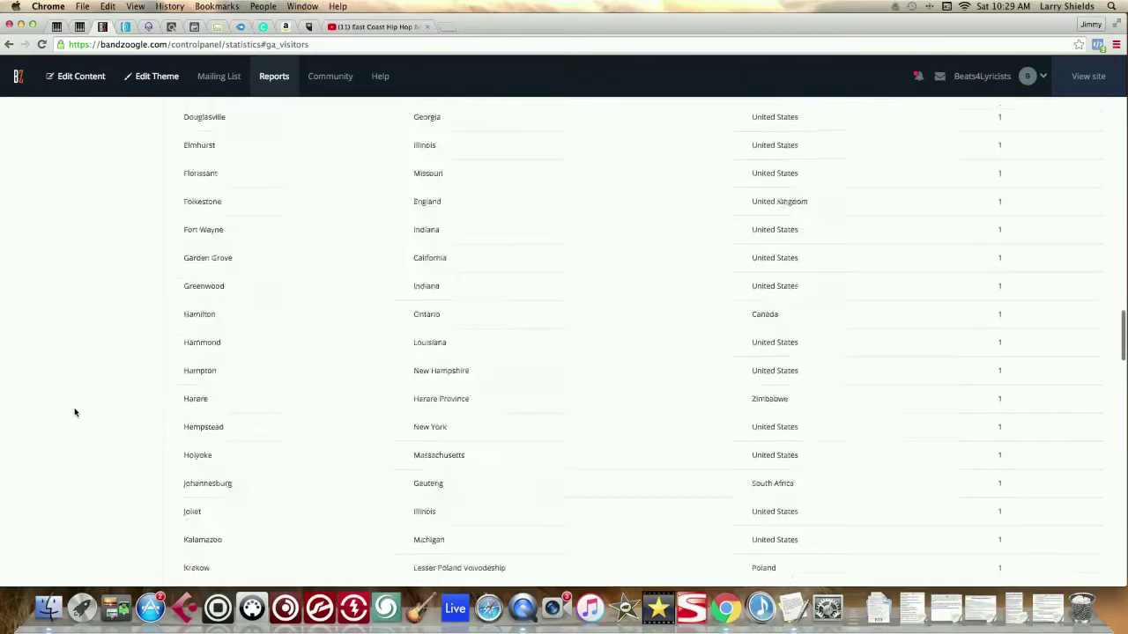
Examine the Top pages, Top sources, Search Engines and Search Terms tables of the visitor report
scroll(74, 412, "down", 20)
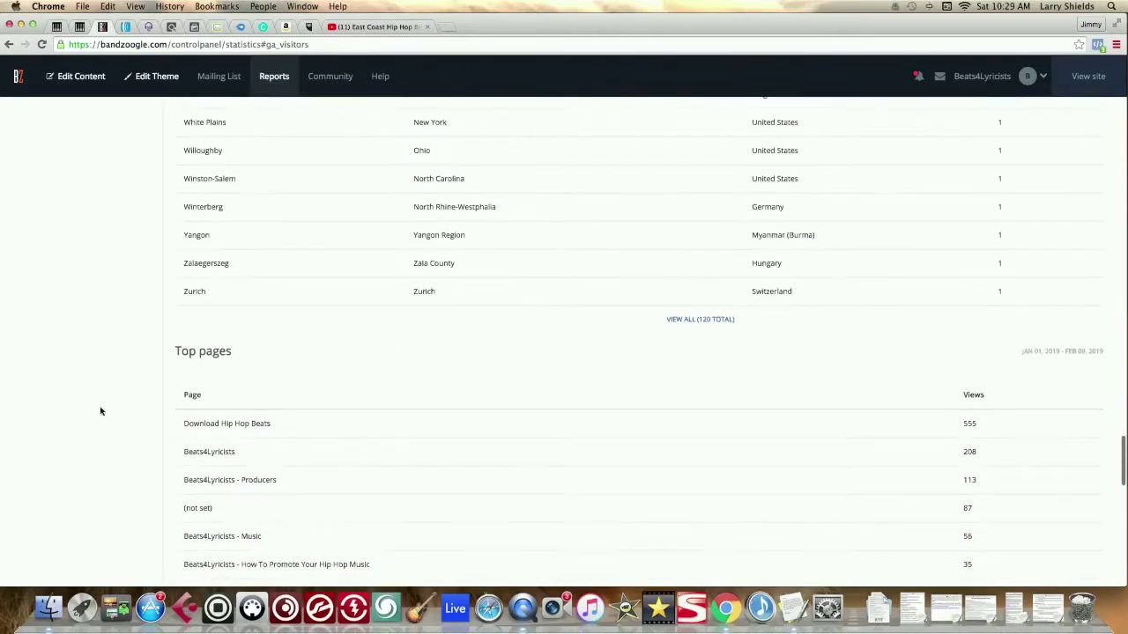
scroll(133, 408, "down", 4)
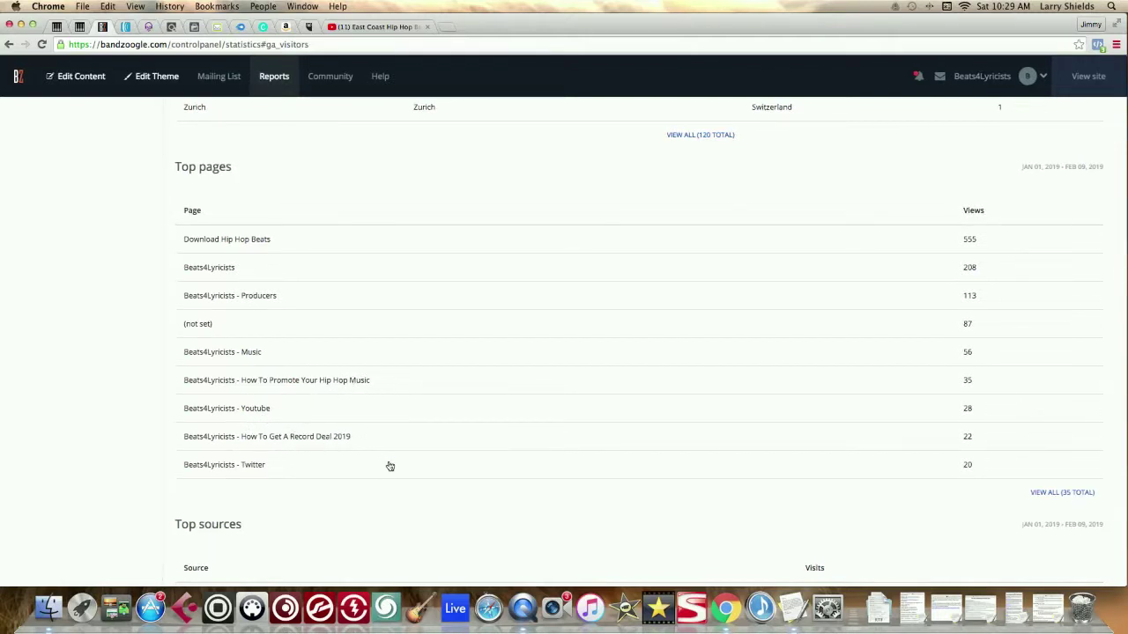
scroll(364, 467, "down", 10)
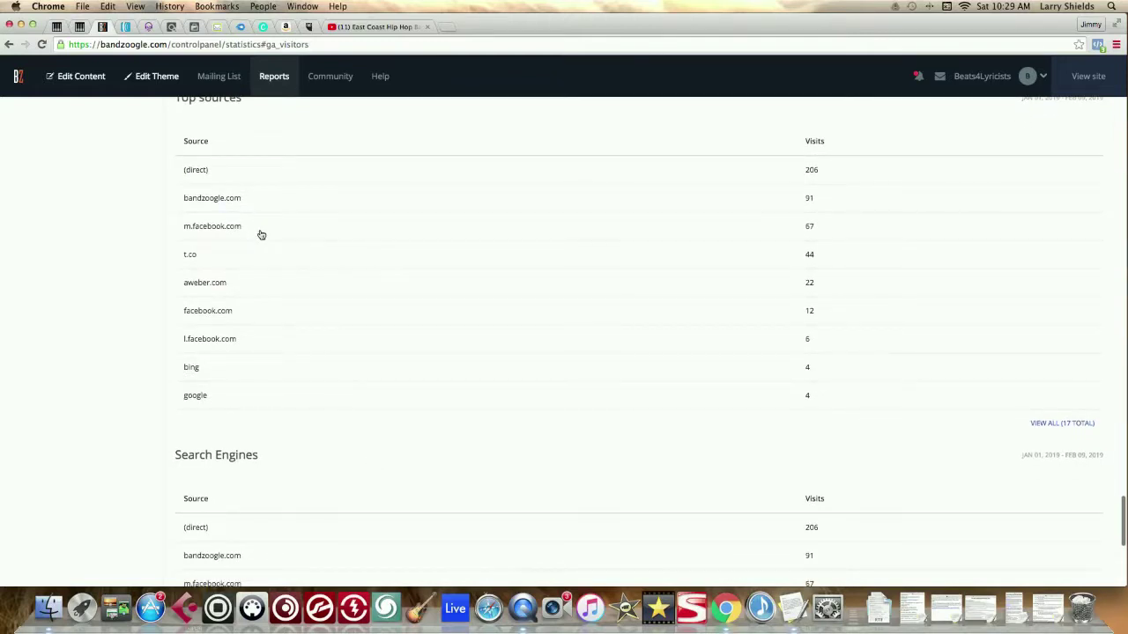
scroll(261, 234, "up", 1)
scroll(258, 236, "down", 2)
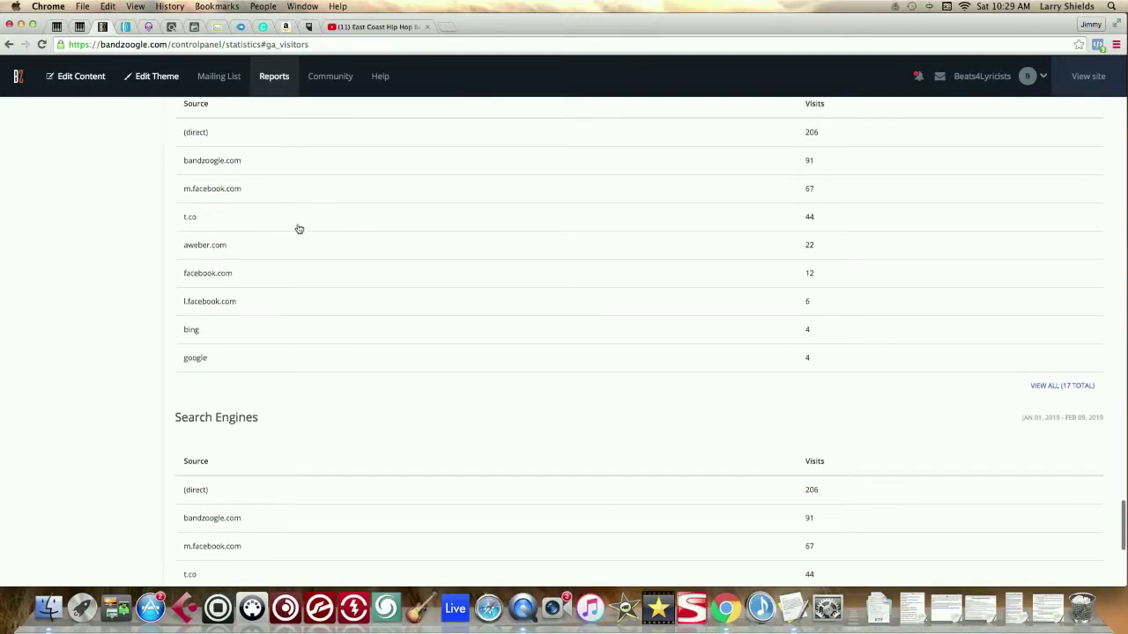
scroll(264, 325, "down", 4)
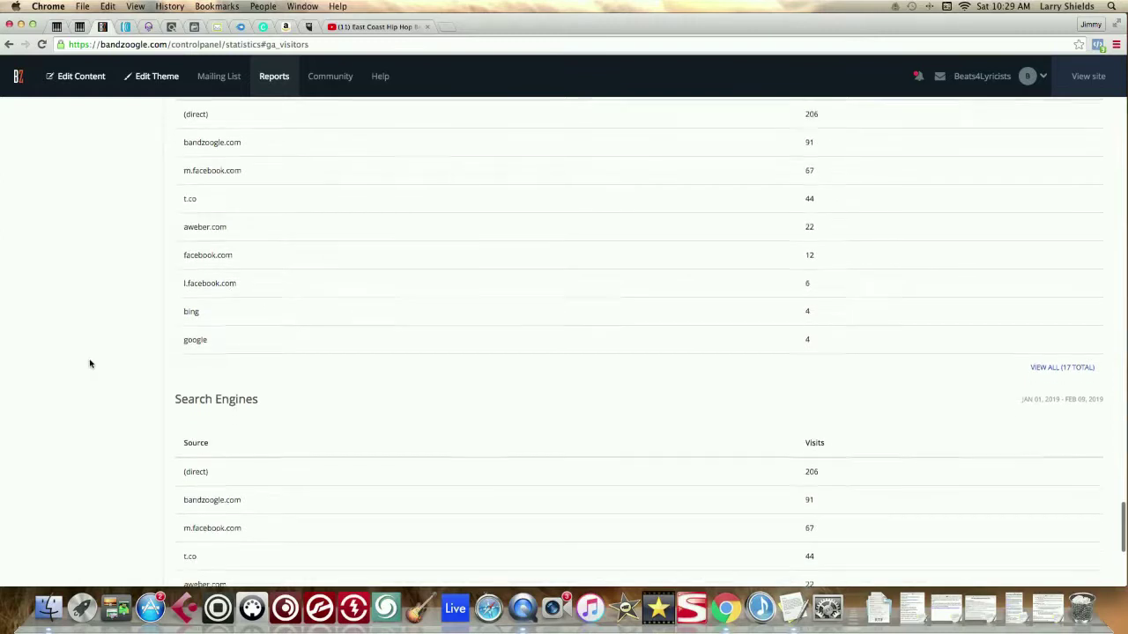
scroll(106, 362, "down", 1)
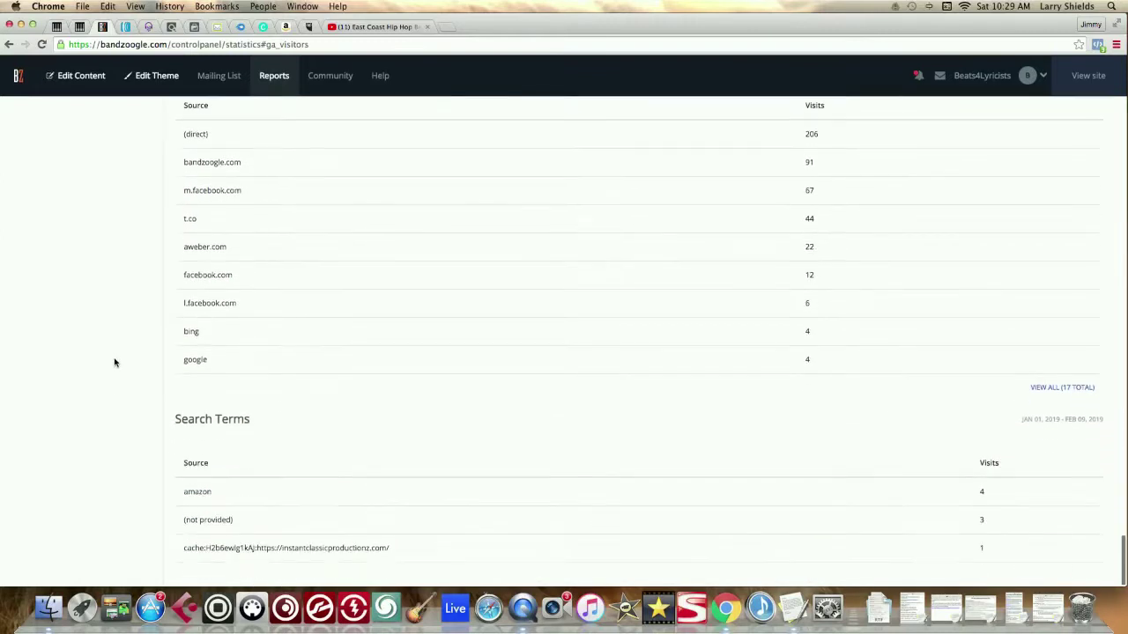
Go back over the city table, zoom the visitor locations map out to the whole world and return to the report's summary
scroll(115, 363, "up", 5)
scroll(114, 363, "up", 3)
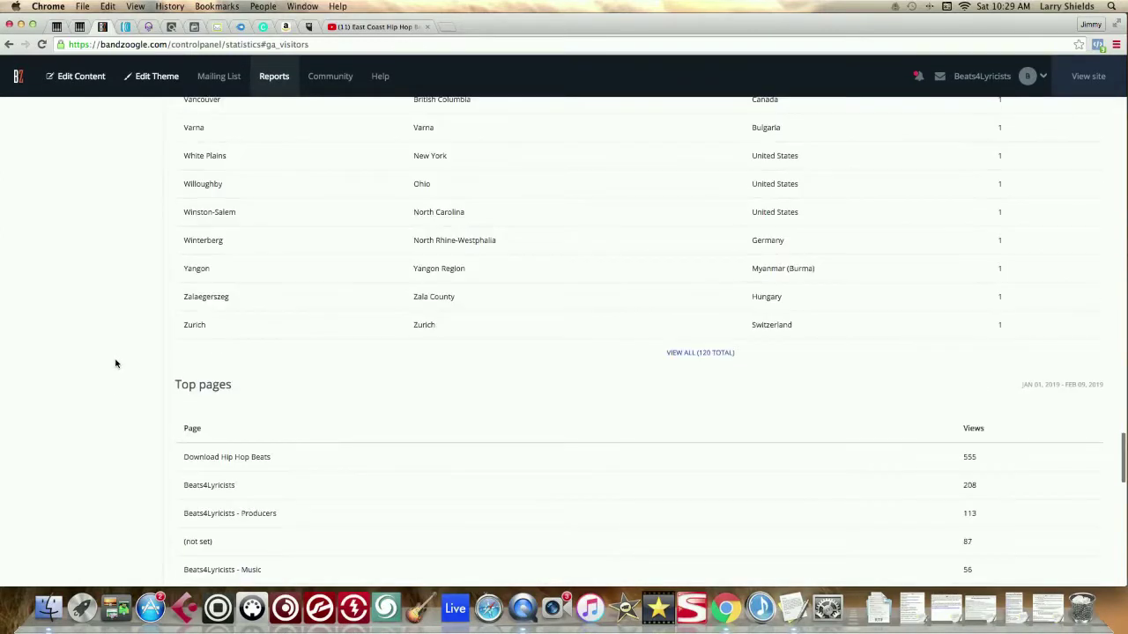
scroll(254, 330, "up", 1)
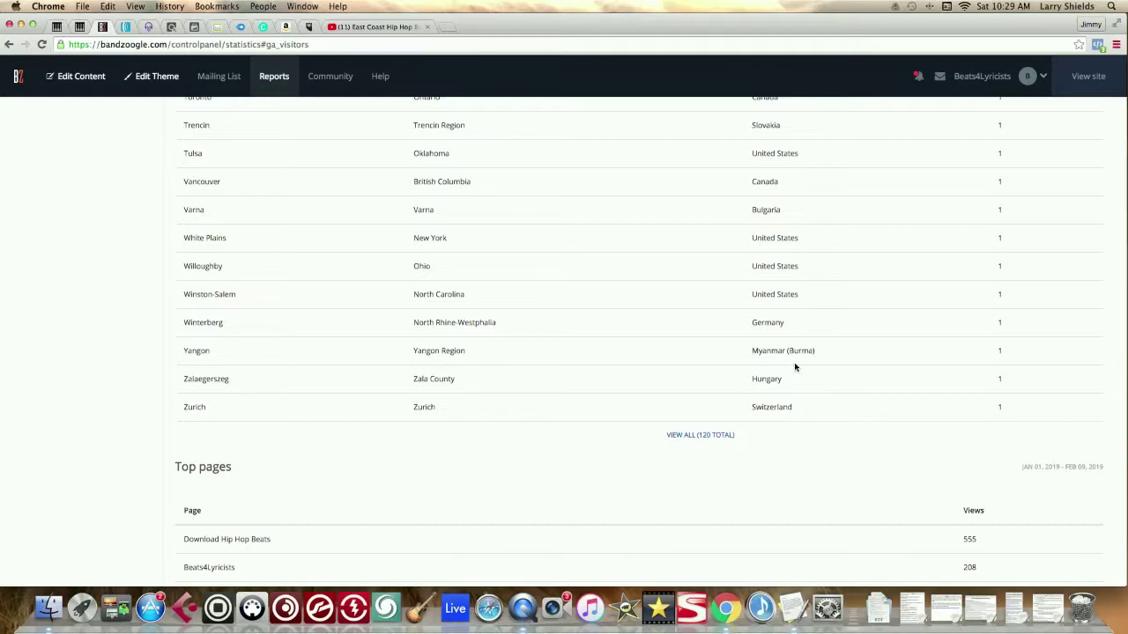
scroll(623, 357, "up", 20)
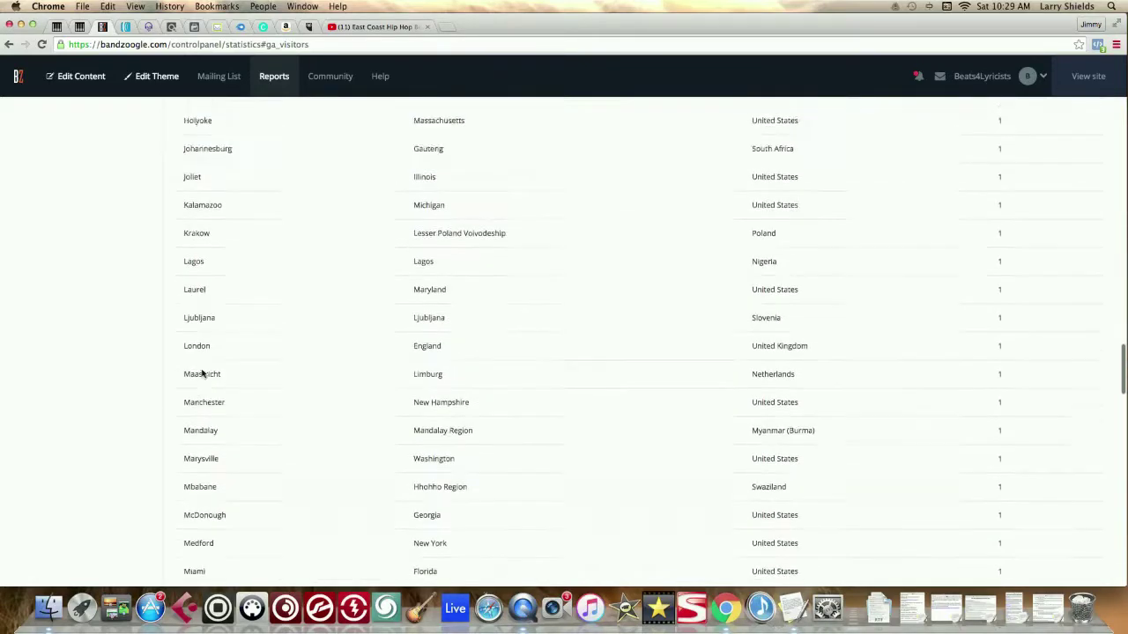
scroll(50, 378, "up", 20)
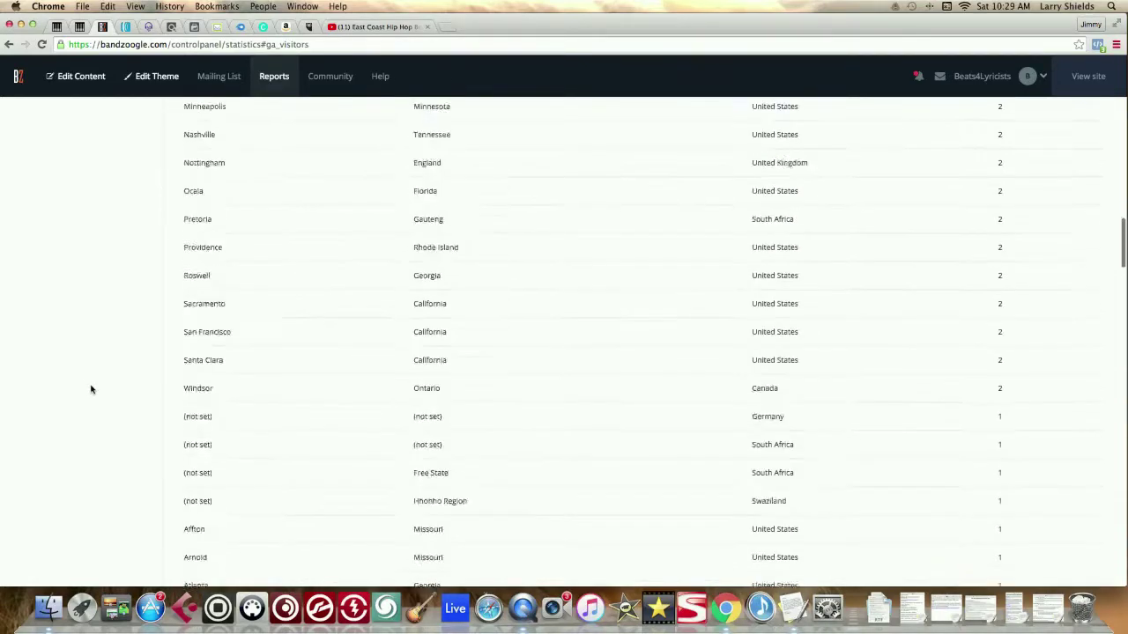
scroll(92, 388, "up", 20)
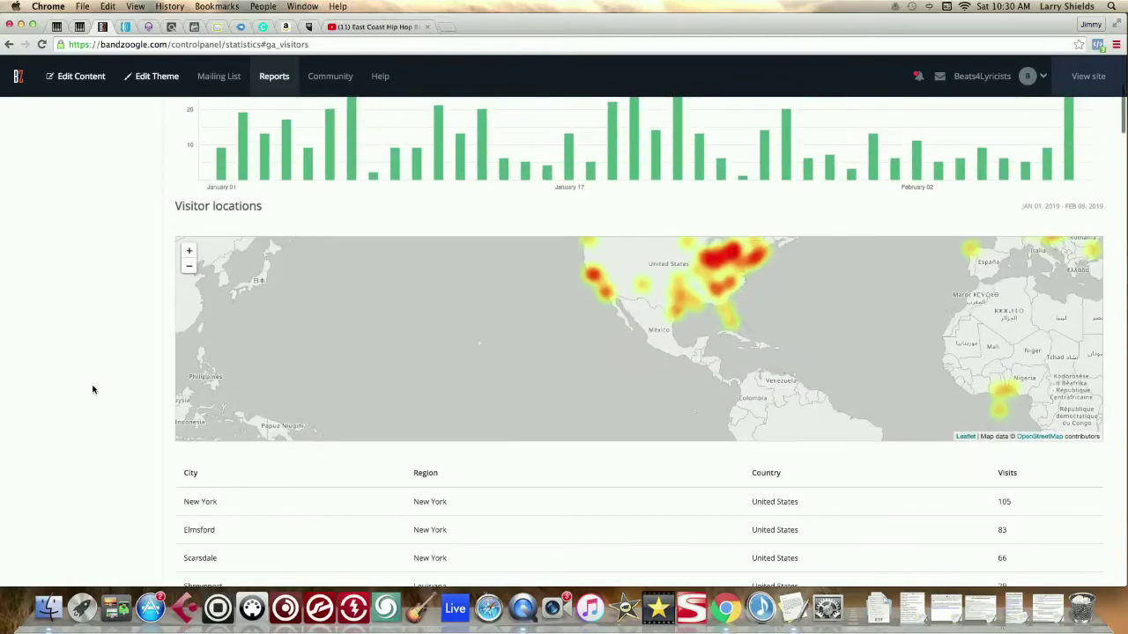
scroll(93, 389, "up", 2)
scroll(382, 411, "down", 3)
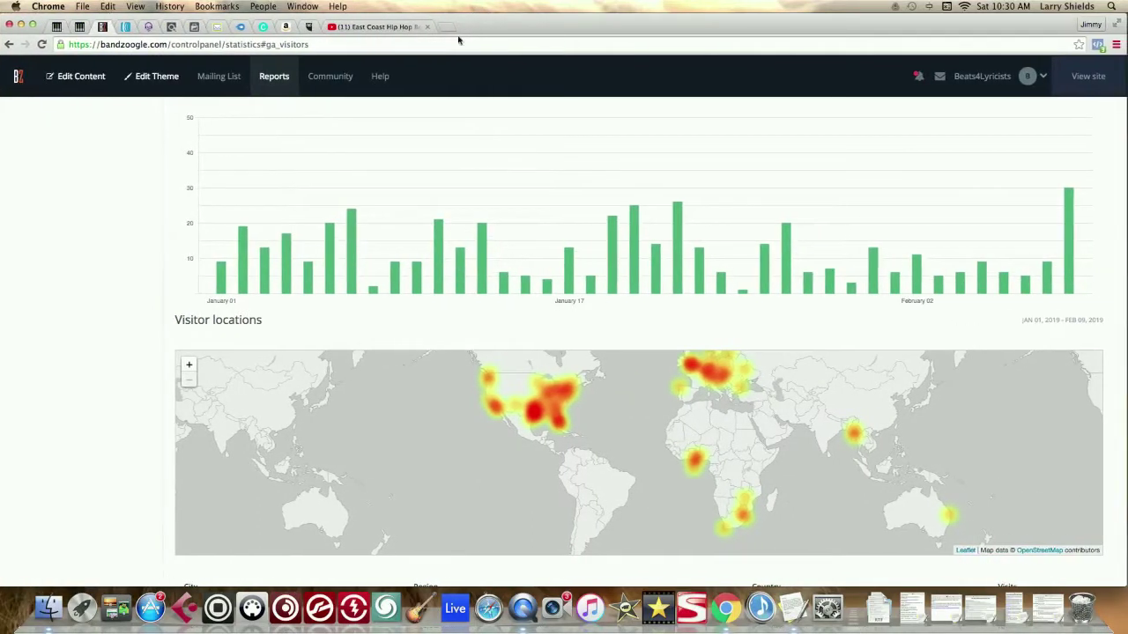
scroll(415, 254, "up", 4)
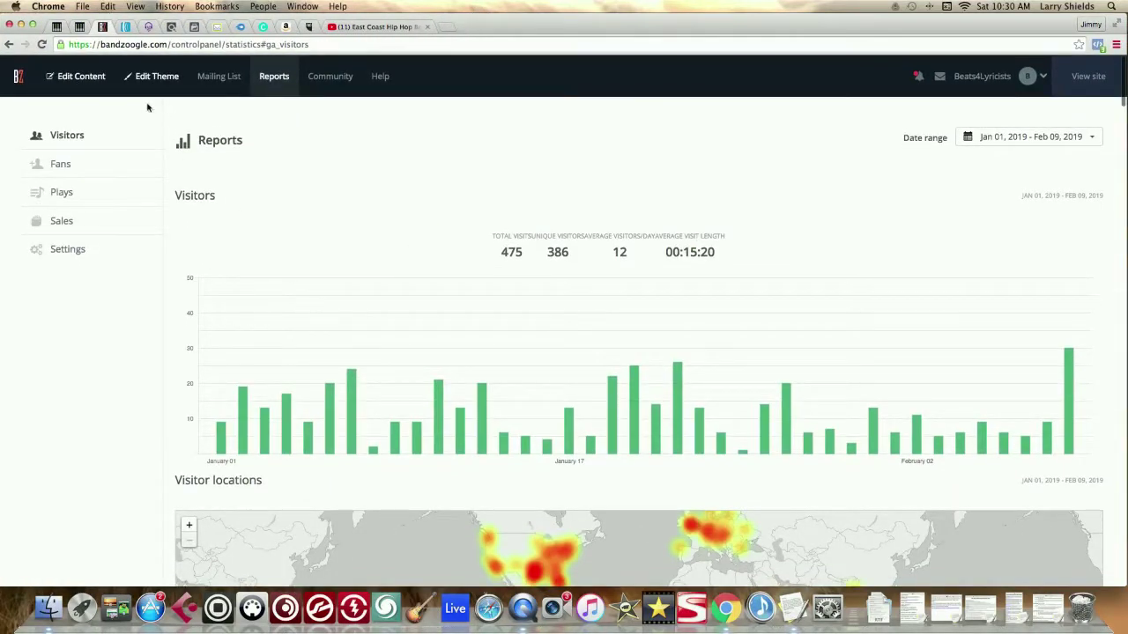
Reposition the browser window, take a look at the live site's Beats page and return to the visitor reports
left_click_drag(470, 25, 549, 13)
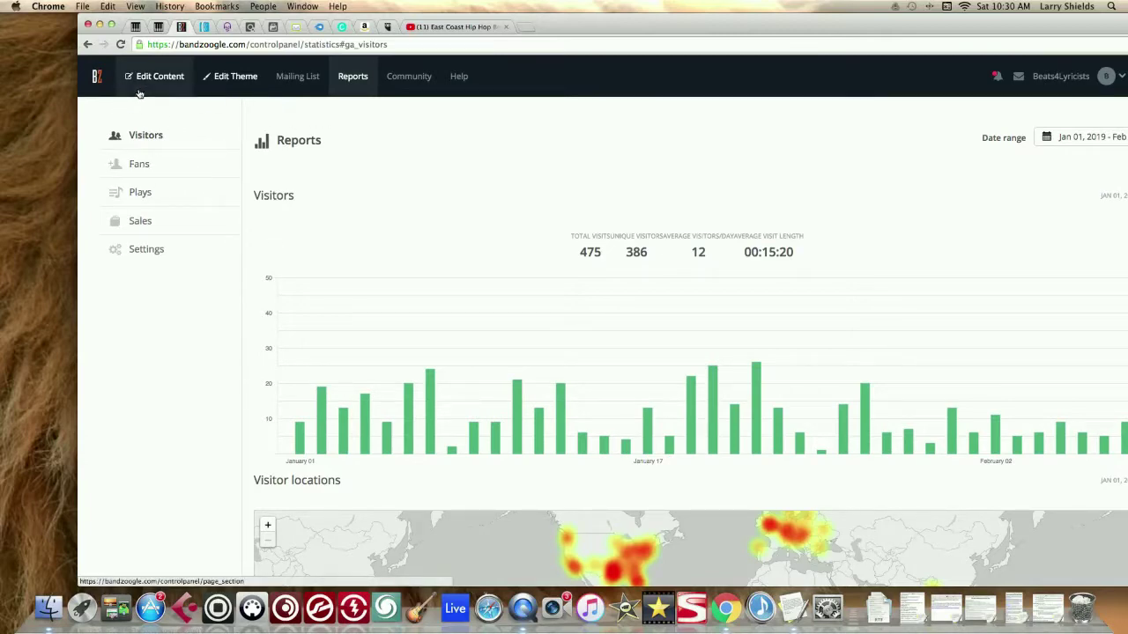
left_click(158, 27)
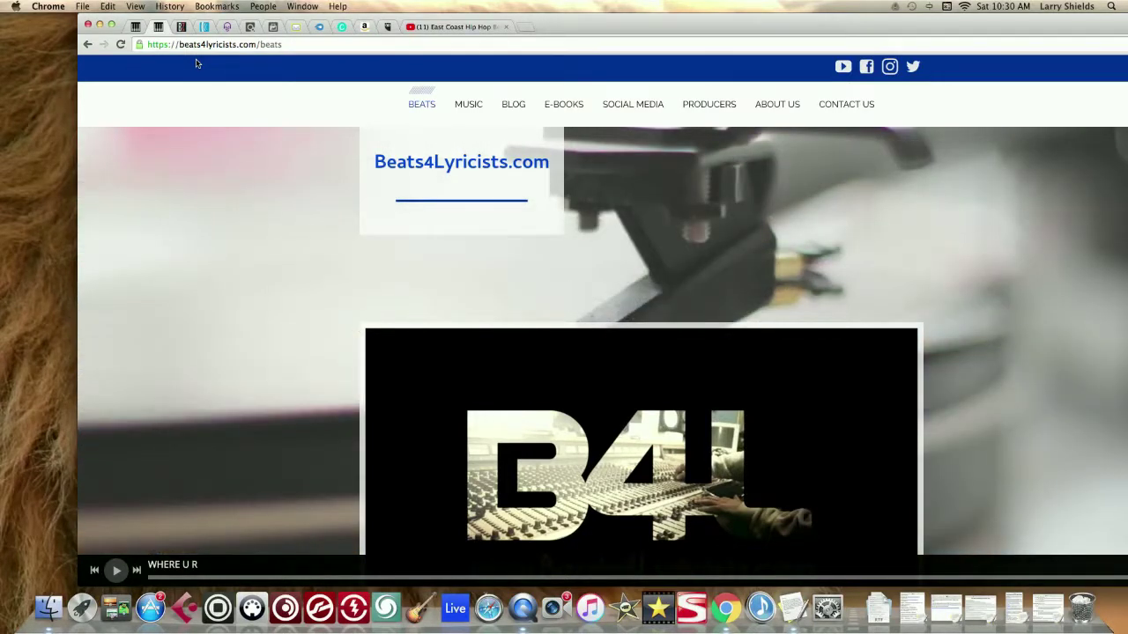
left_click_drag(623, 31, 558, 32)
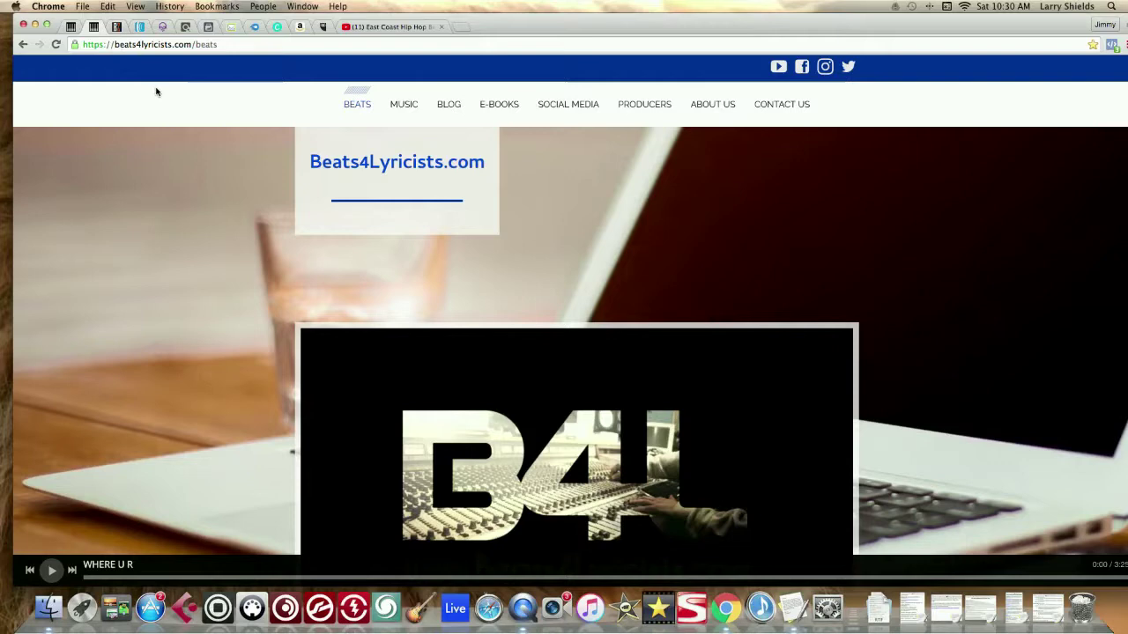
left_click(100, 32)
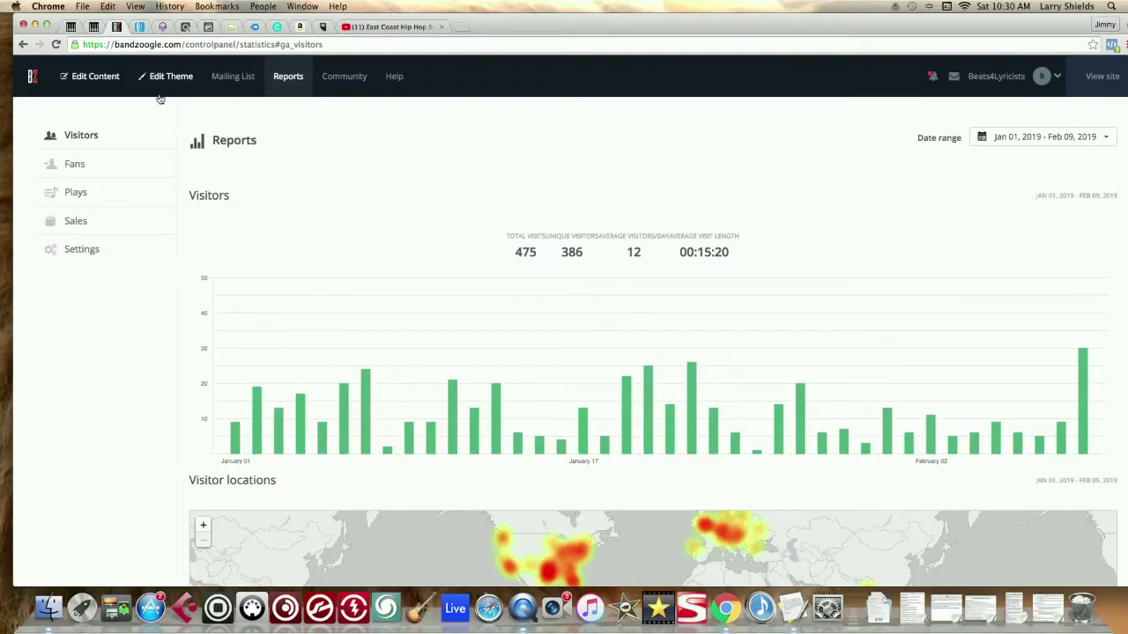
Leave the reports for the site's content editor and switch it to theme editing
left_click_drag(382, 26, 415, 26)
left_click(128, 77)
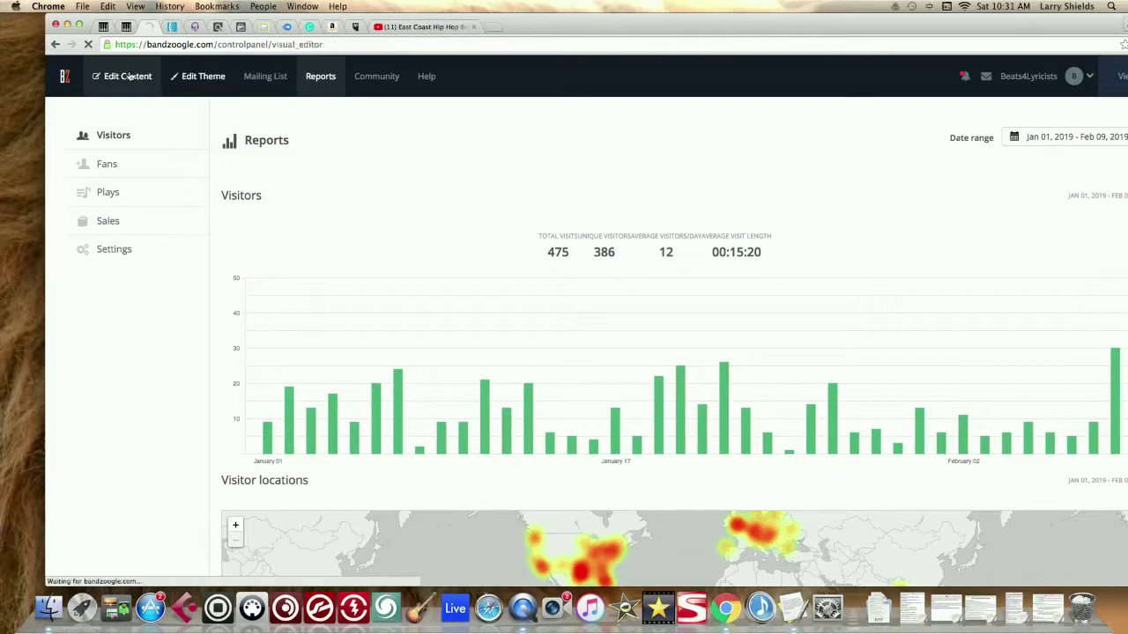
left_click(195, 77)
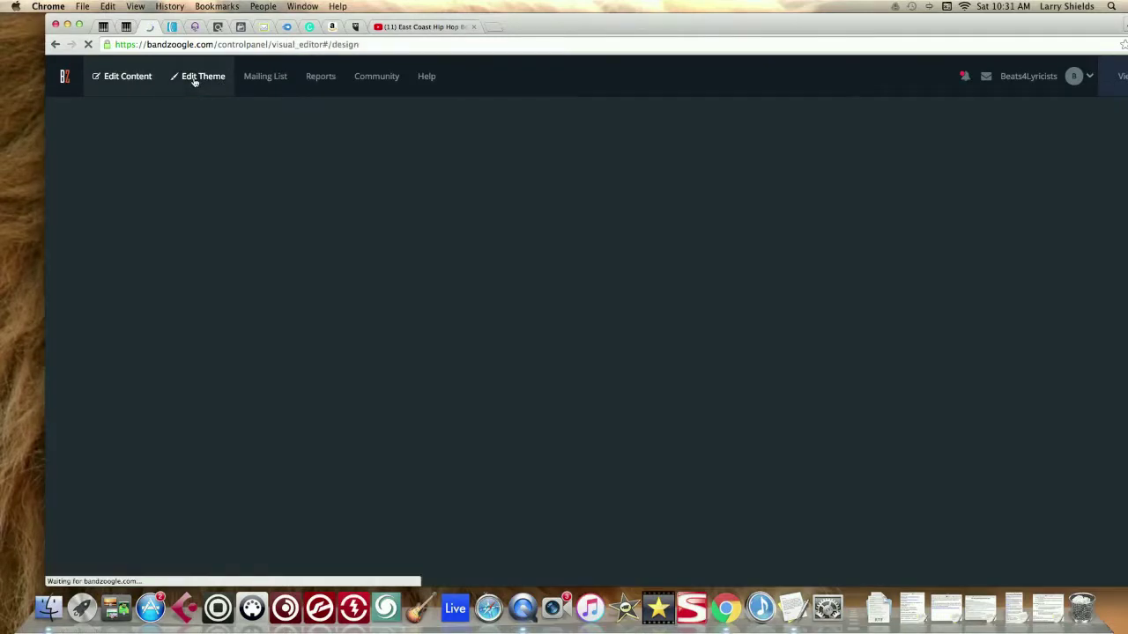